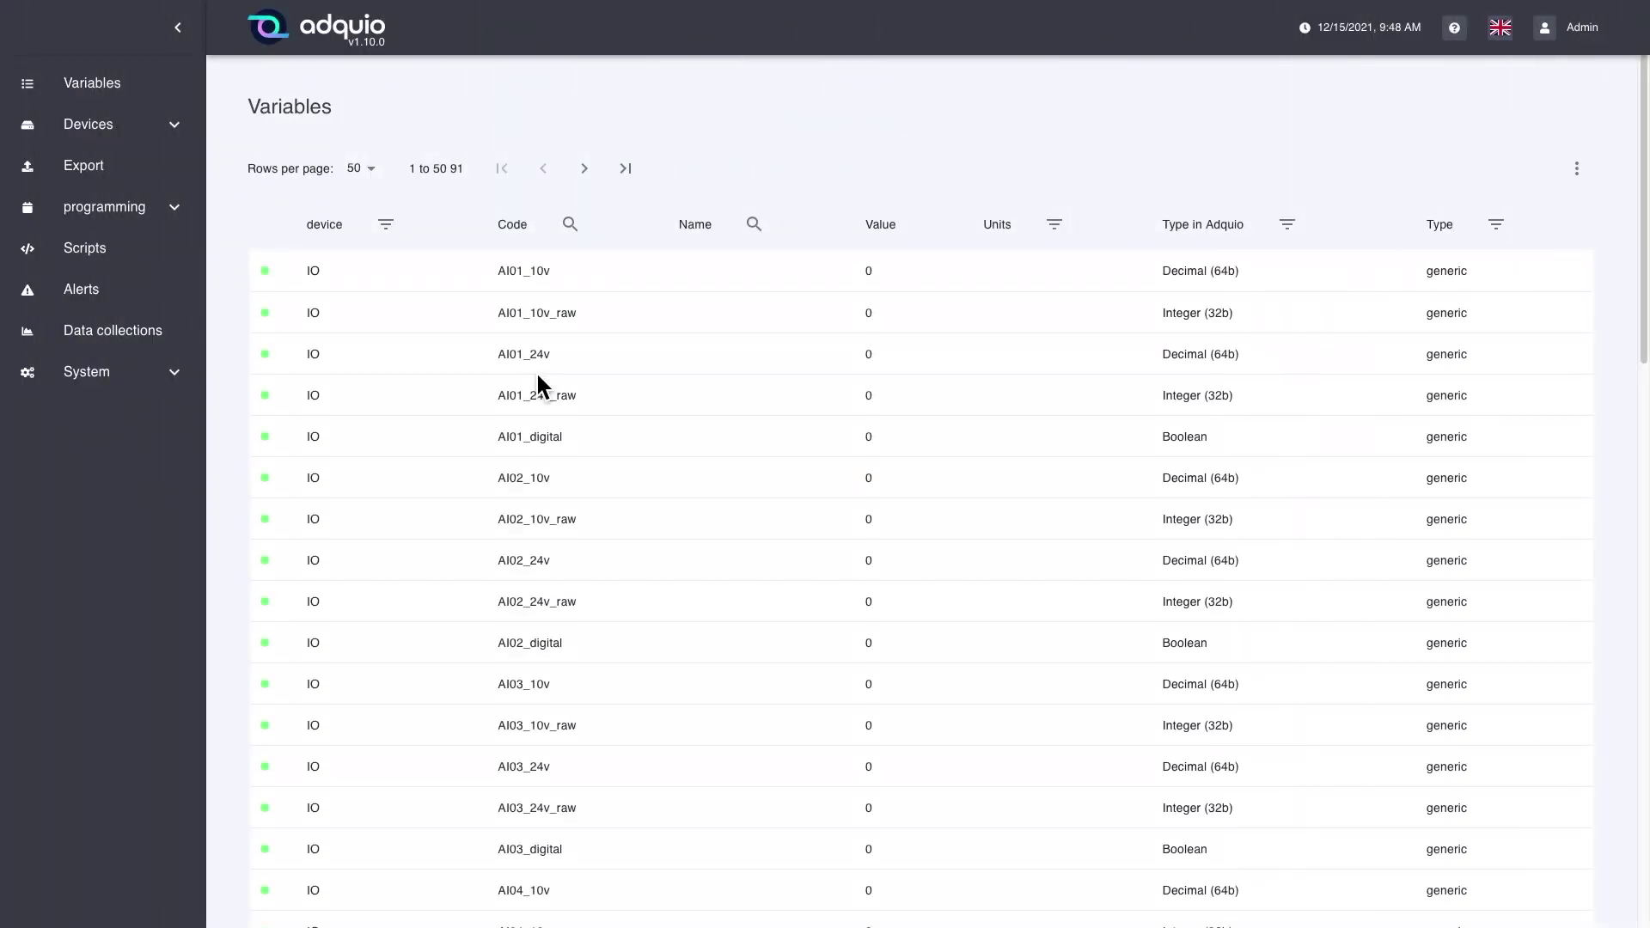
Step: Go to Schedules under programming and open the Create calendar form
{"action": "left_click", "coordinate": [153, 226]}
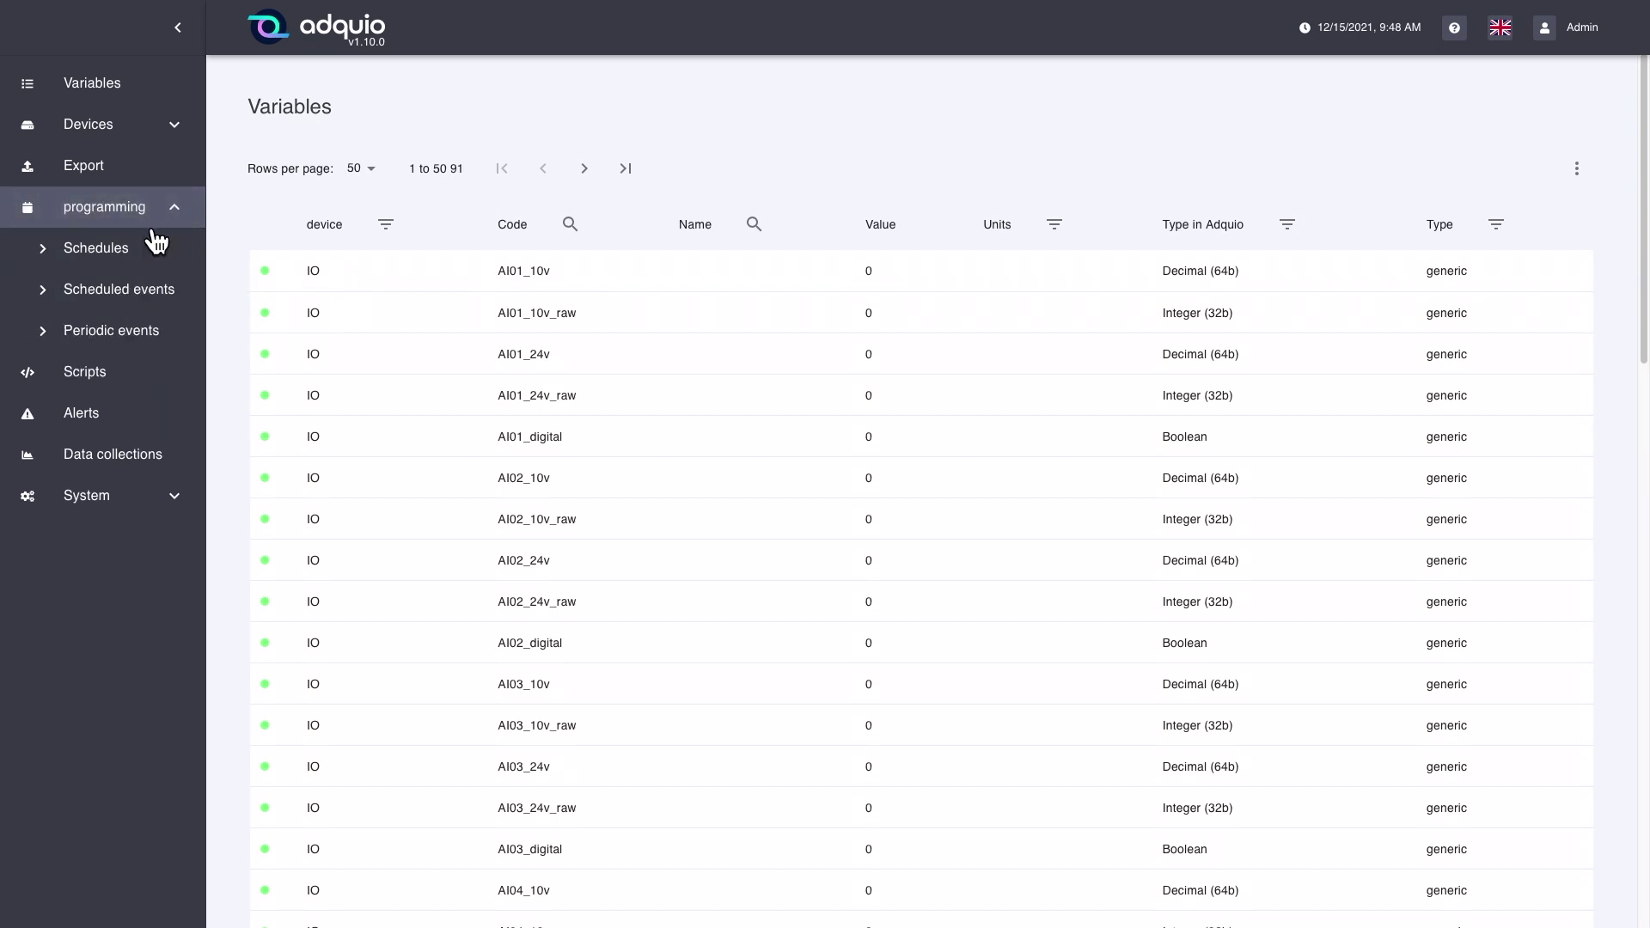
{"action": "left_click", "coordinate": [151, 261]}
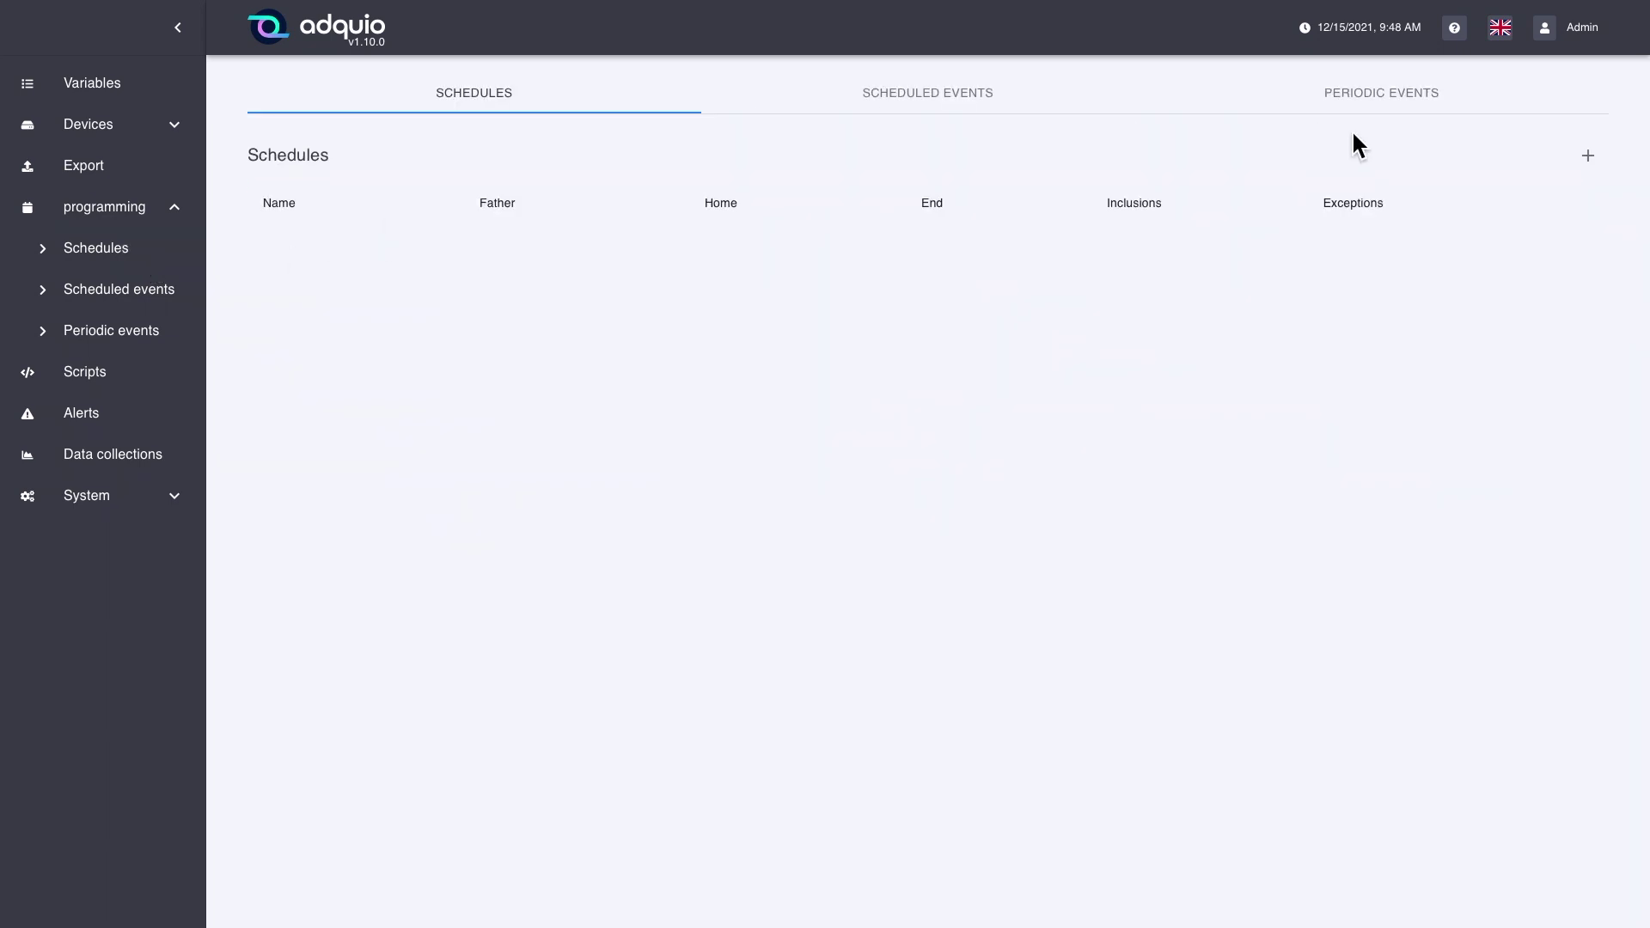
{"action": "left_click", "coordinate": [1600, 160]}
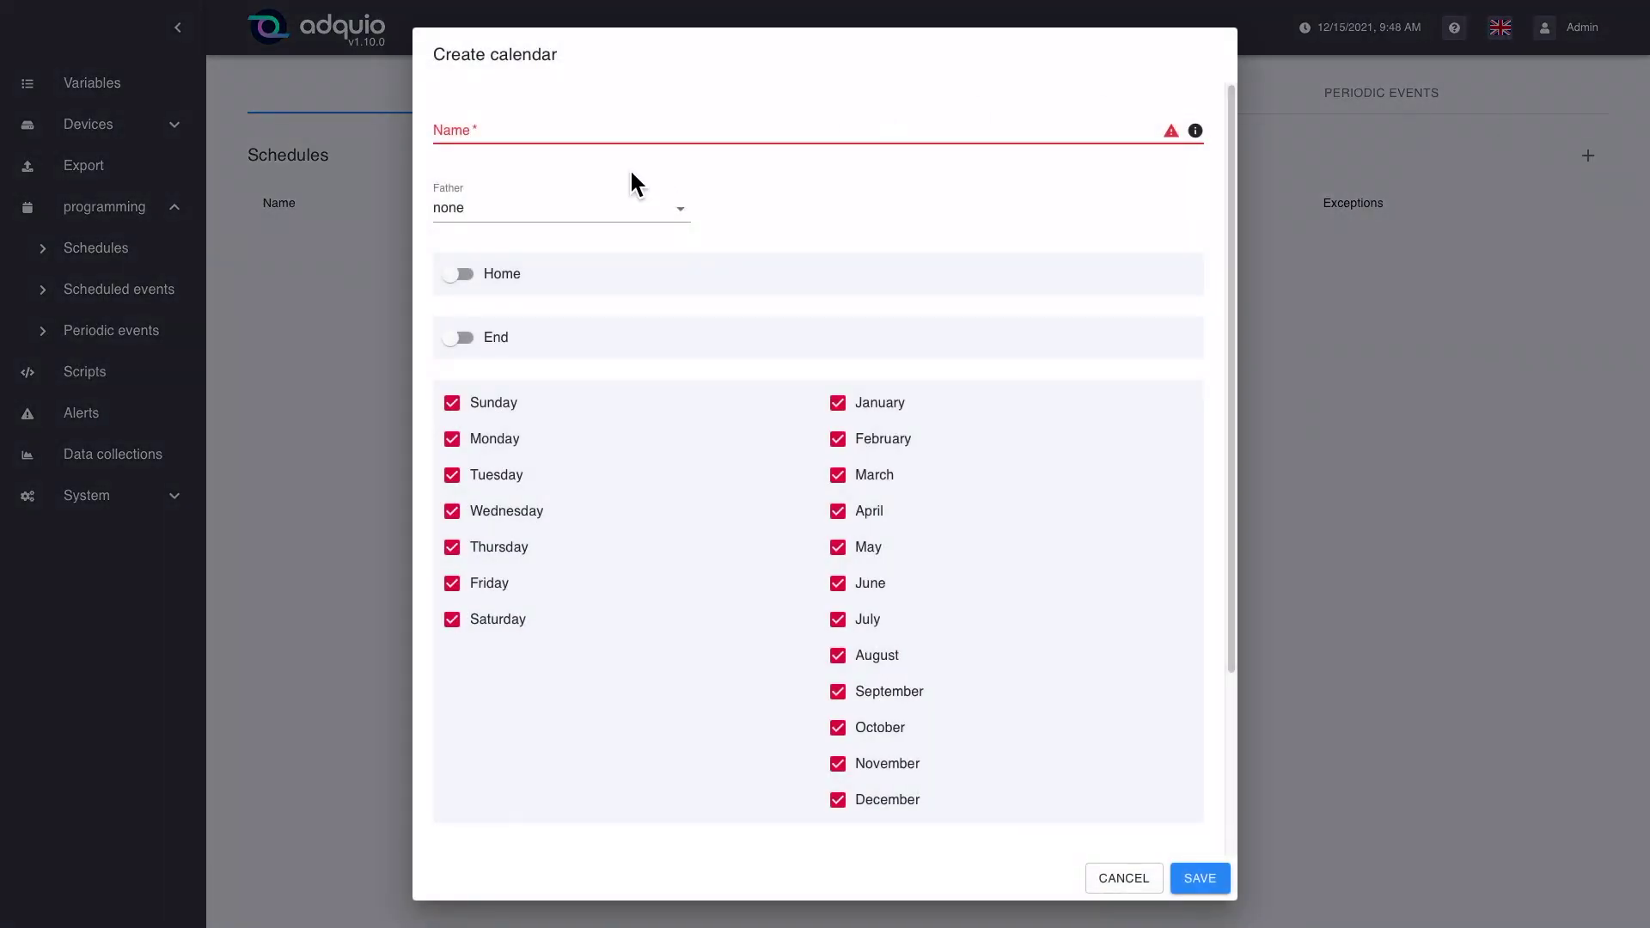
Step: Name the calendar 'Open_calendar' and set its Father to none
{"action": "left_click", "coordinate": [565, 140]}
{"action": "type", "text": "Open calendar"}
{"action": "key", "text": "Tab"}
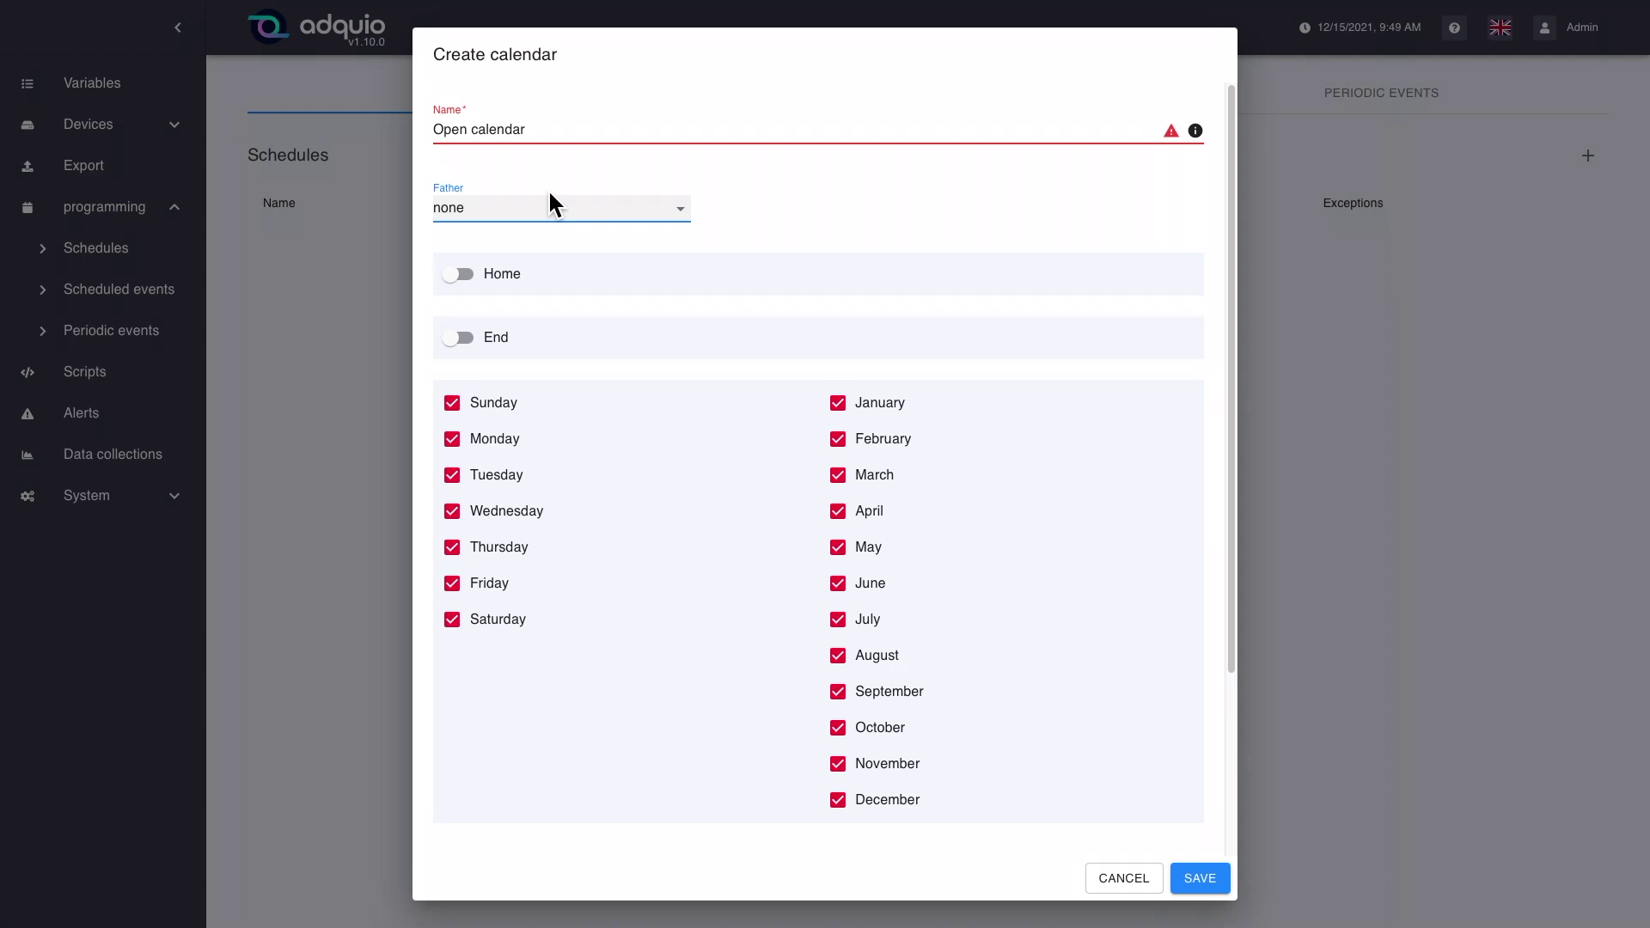
{"action": "left_click", "coordinate": [487, 129]}
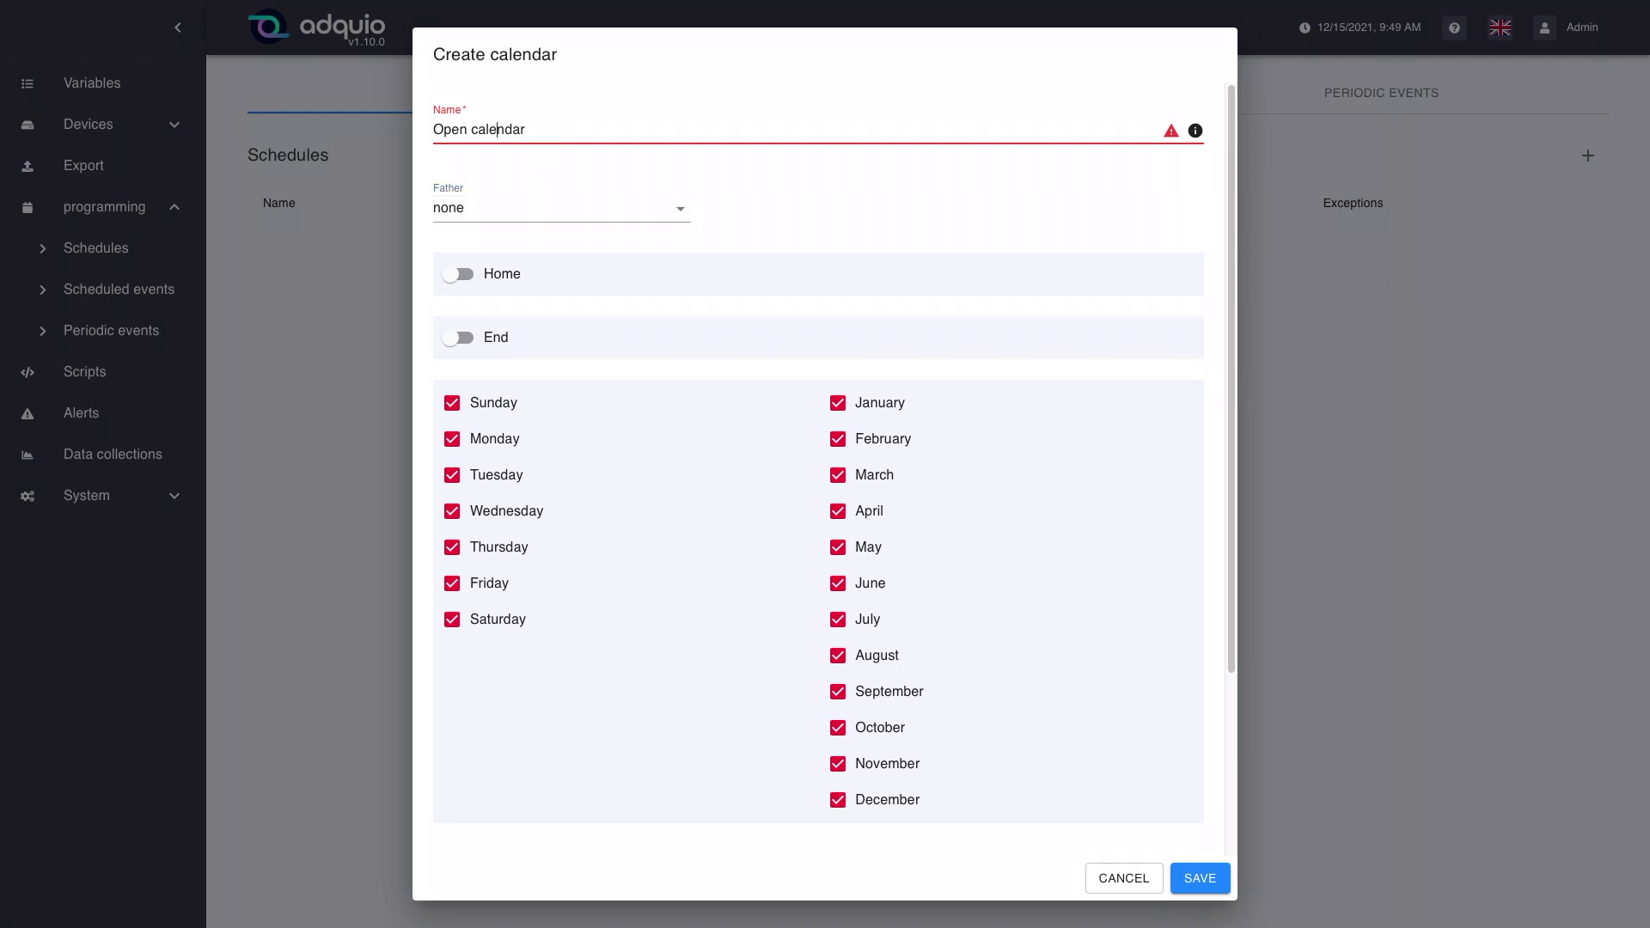
{"action": "key", "text": "BackSpace"}
{"action": "type", "text": "_"}
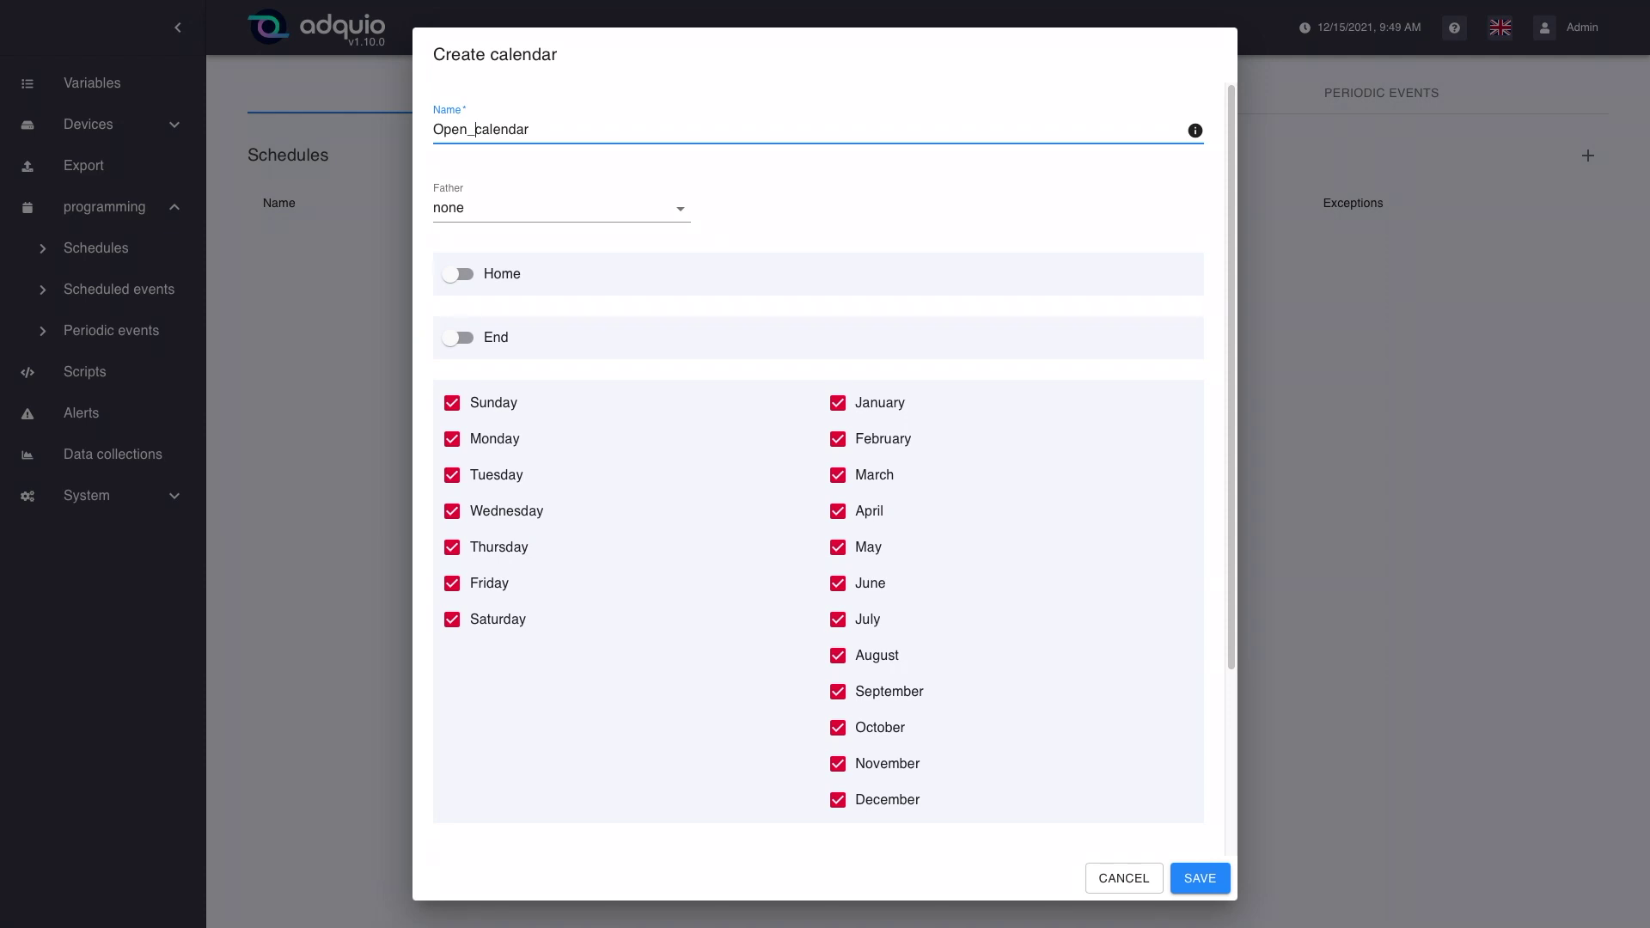
{"action": "left_click", "coordinate": [546, 213]}
{"action": "left_click", "coordinate": [655, 215]}
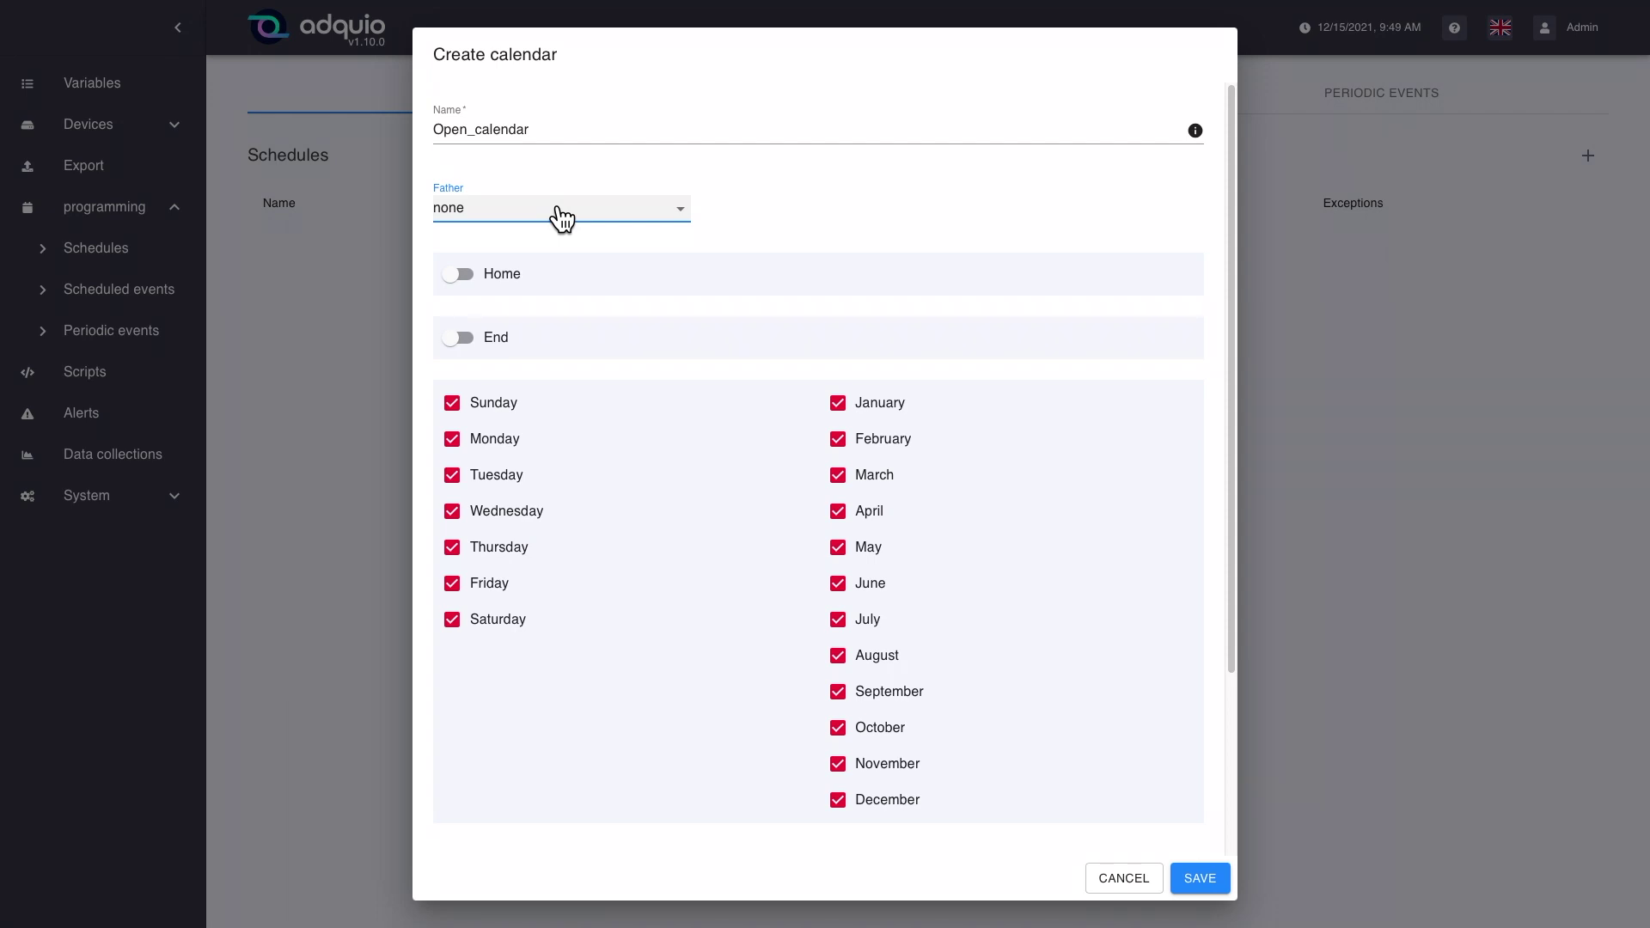
Step: Uncheck Sunday and Saturday so the calendar covers Monday to Friday only
{"action": "left_click", "coordinate": [466, 421]}
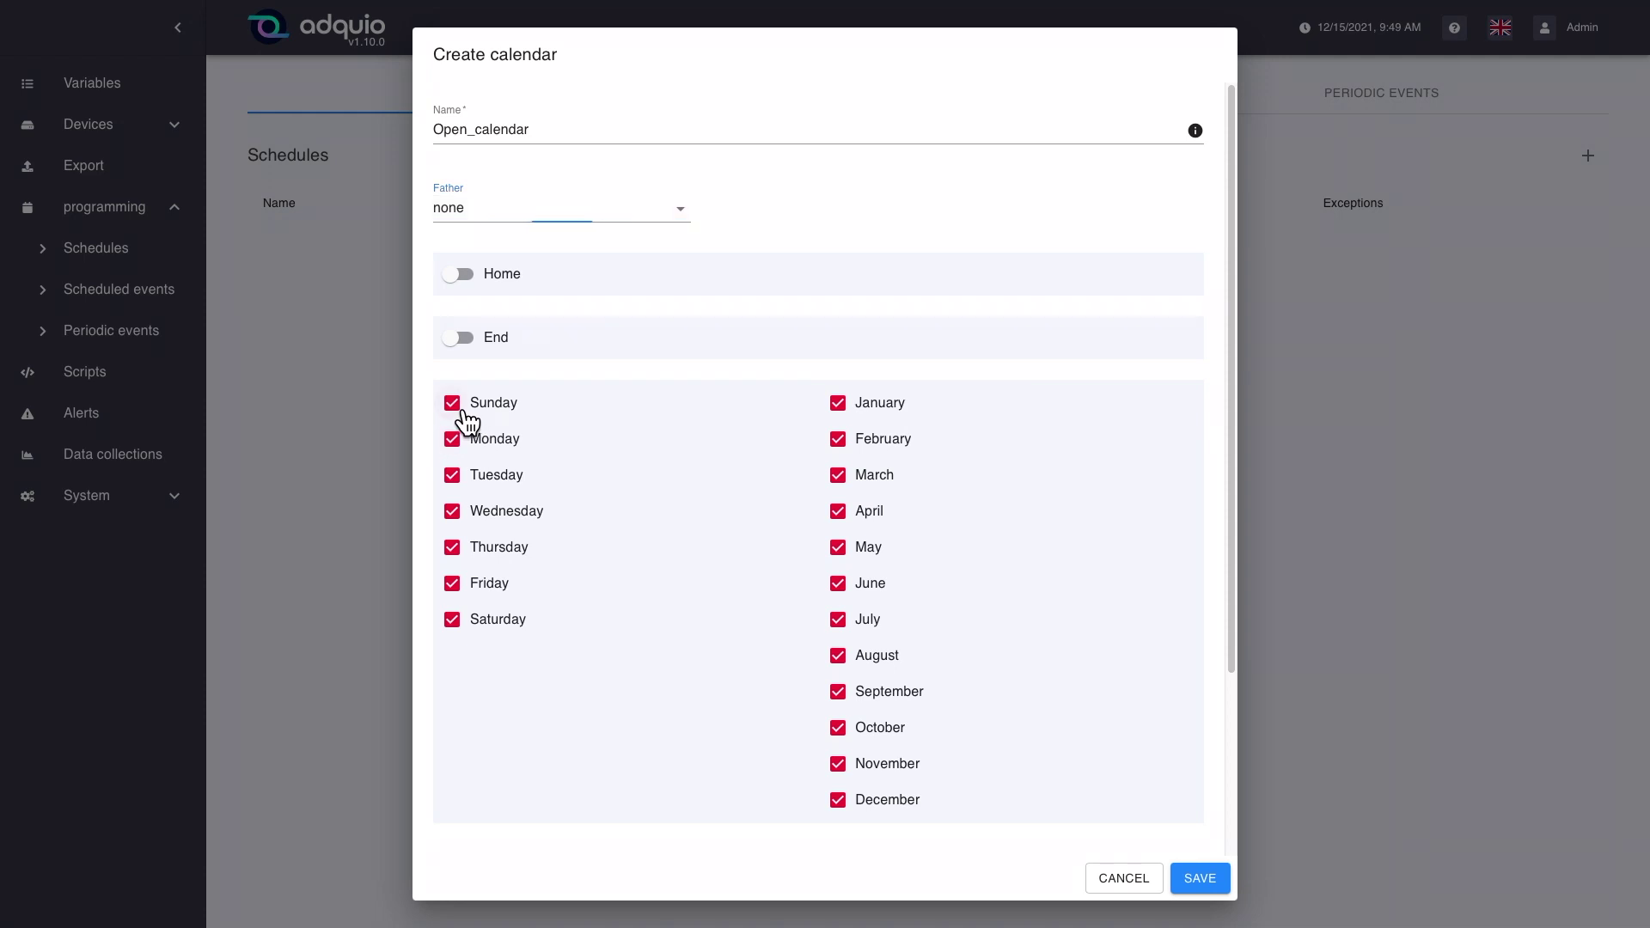
{"action": "left_click", "coordinate": [464, 635]}
{"action": "scroll", "coordinate": [753, 555], "scroll_direction": "down", "scroll_amount": 3}
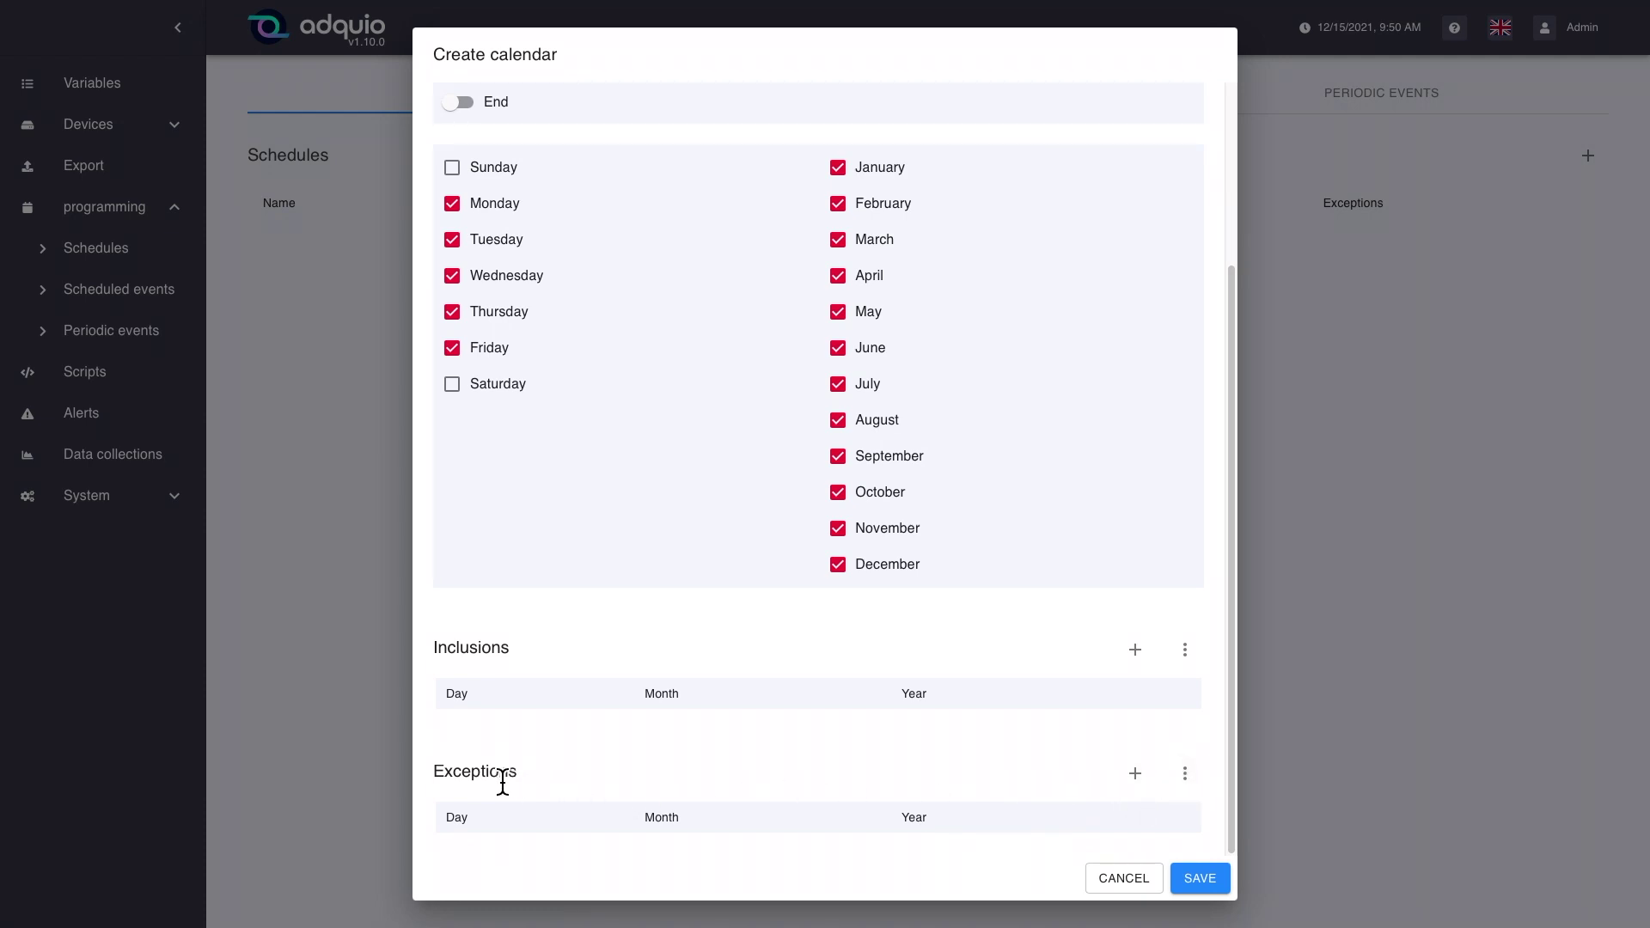
{"action": "scroll", "coordinate": [845, 672], "scroll_direction": "up", "scroll_amount": 3}
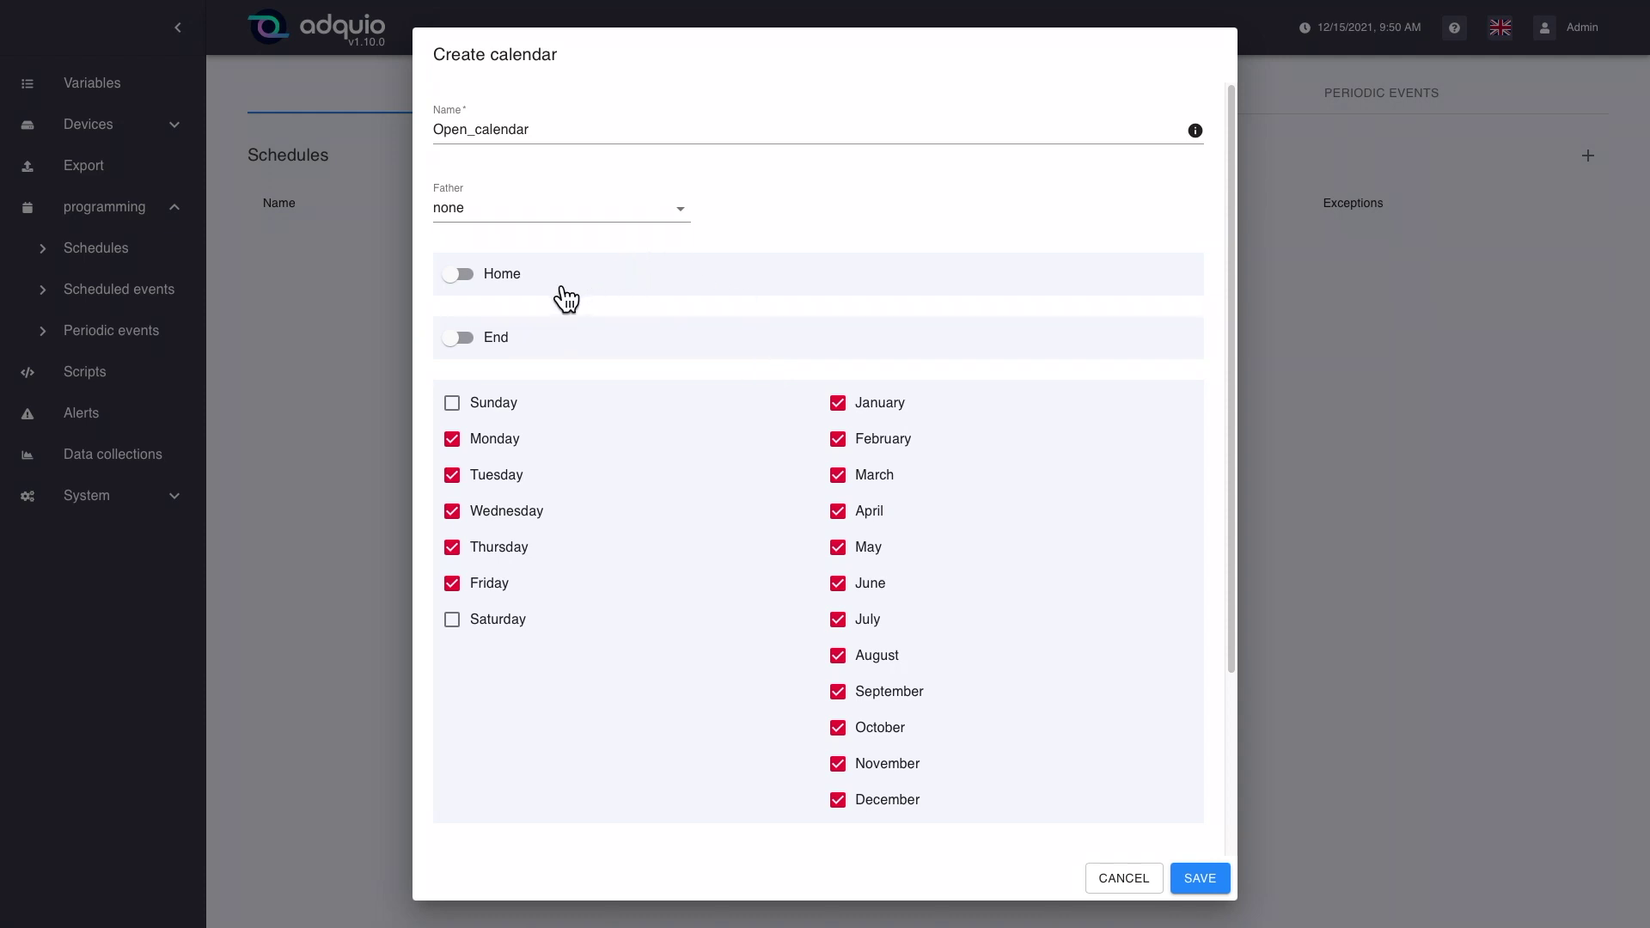
{"action": "left_click", "coordinate": [482, 294]}
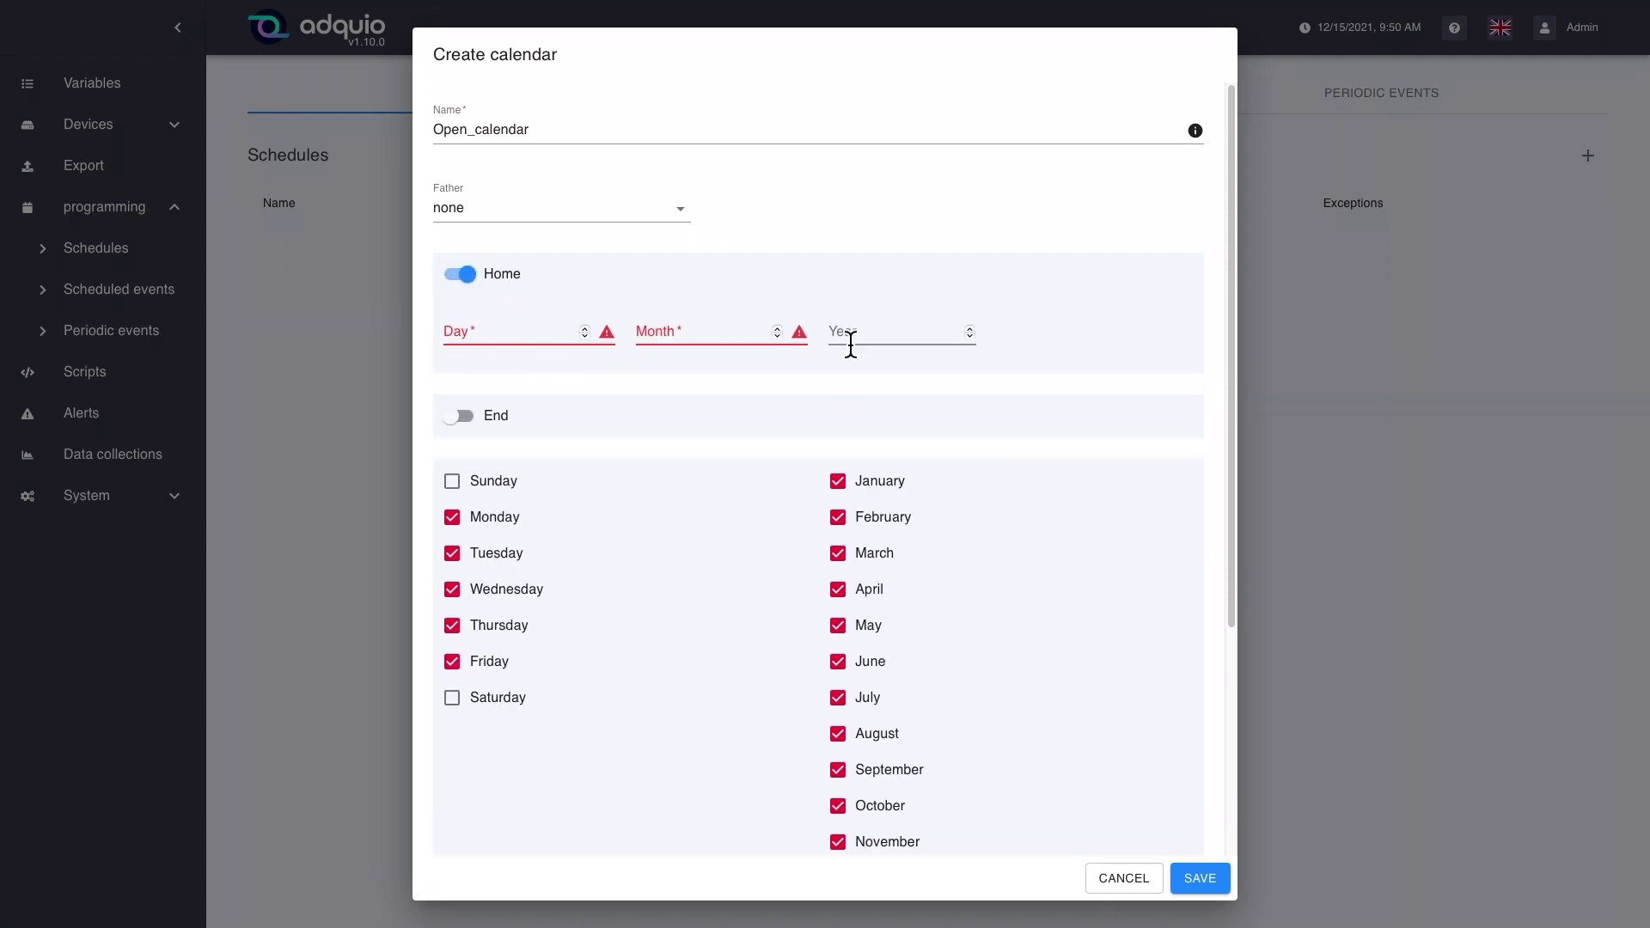
{"action": "left_click", "coordinate": [471, 281]}
{"action": "left_click", "coordinate": [475, 347]}
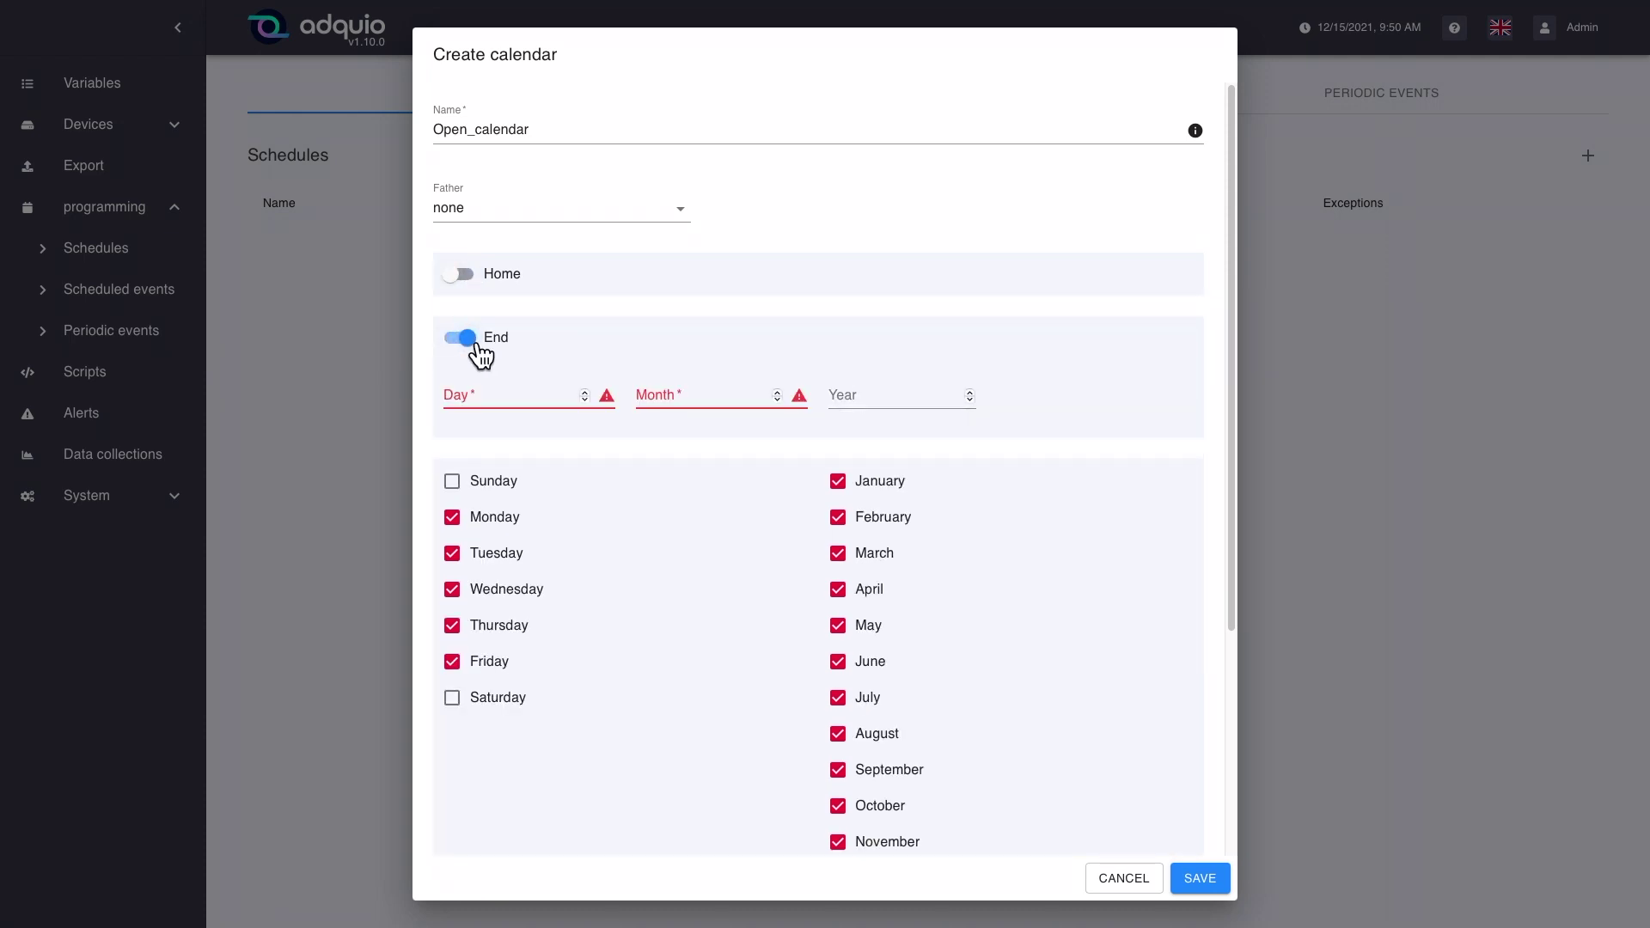
{"action": "left_click", "coordinate": [469, 344]}
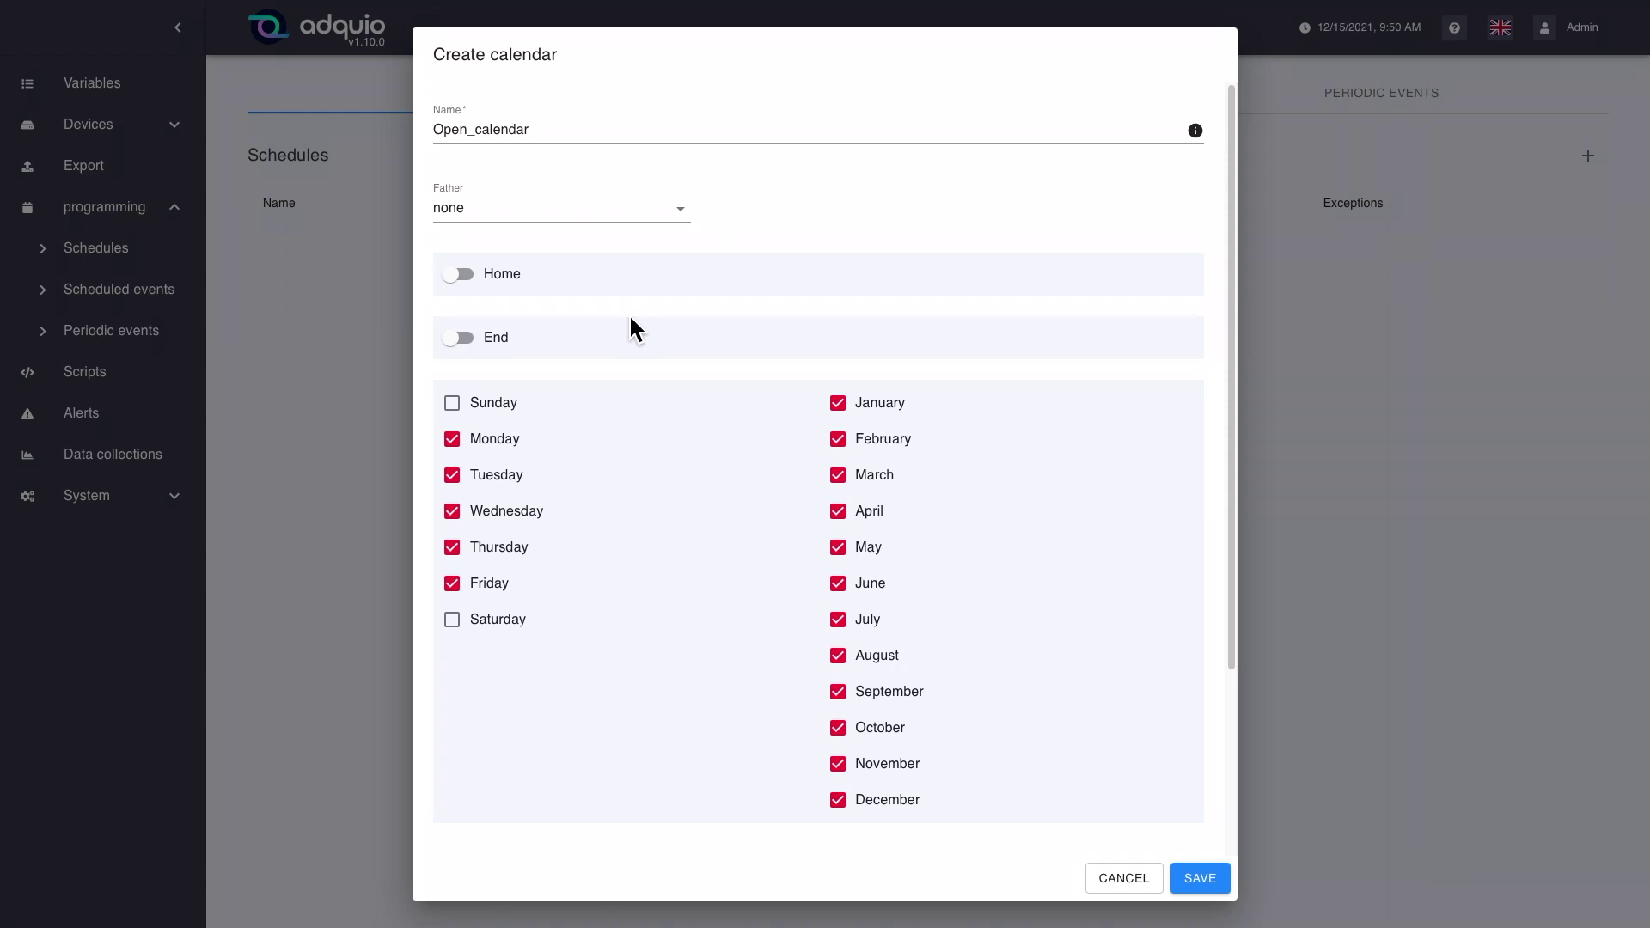
Step: Add an exception for day 25, month 12 (25 December) to the calendar
{"action": "scroll", "coordinate": [685, 355], "scroll_direction": "down", "scroll_amount": 3}
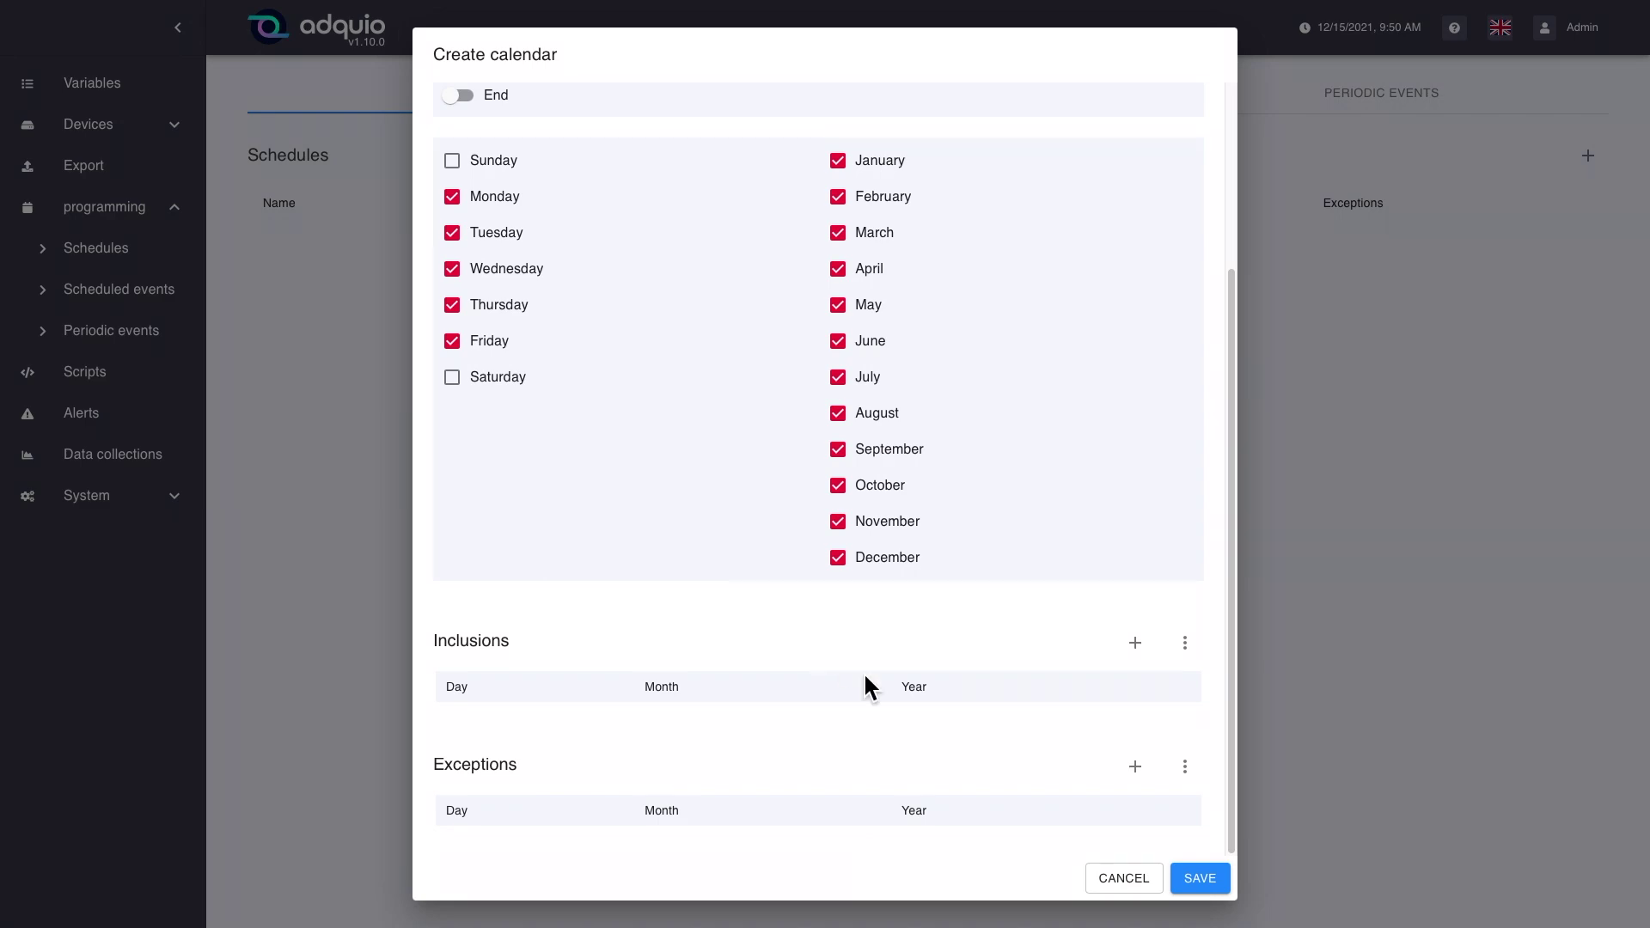
{"action": "left_click", "coordinate": [1137, 769]}
{"action": "left_click", "coordinate": [551, 398]}
{"action": "type", "text": "25"}
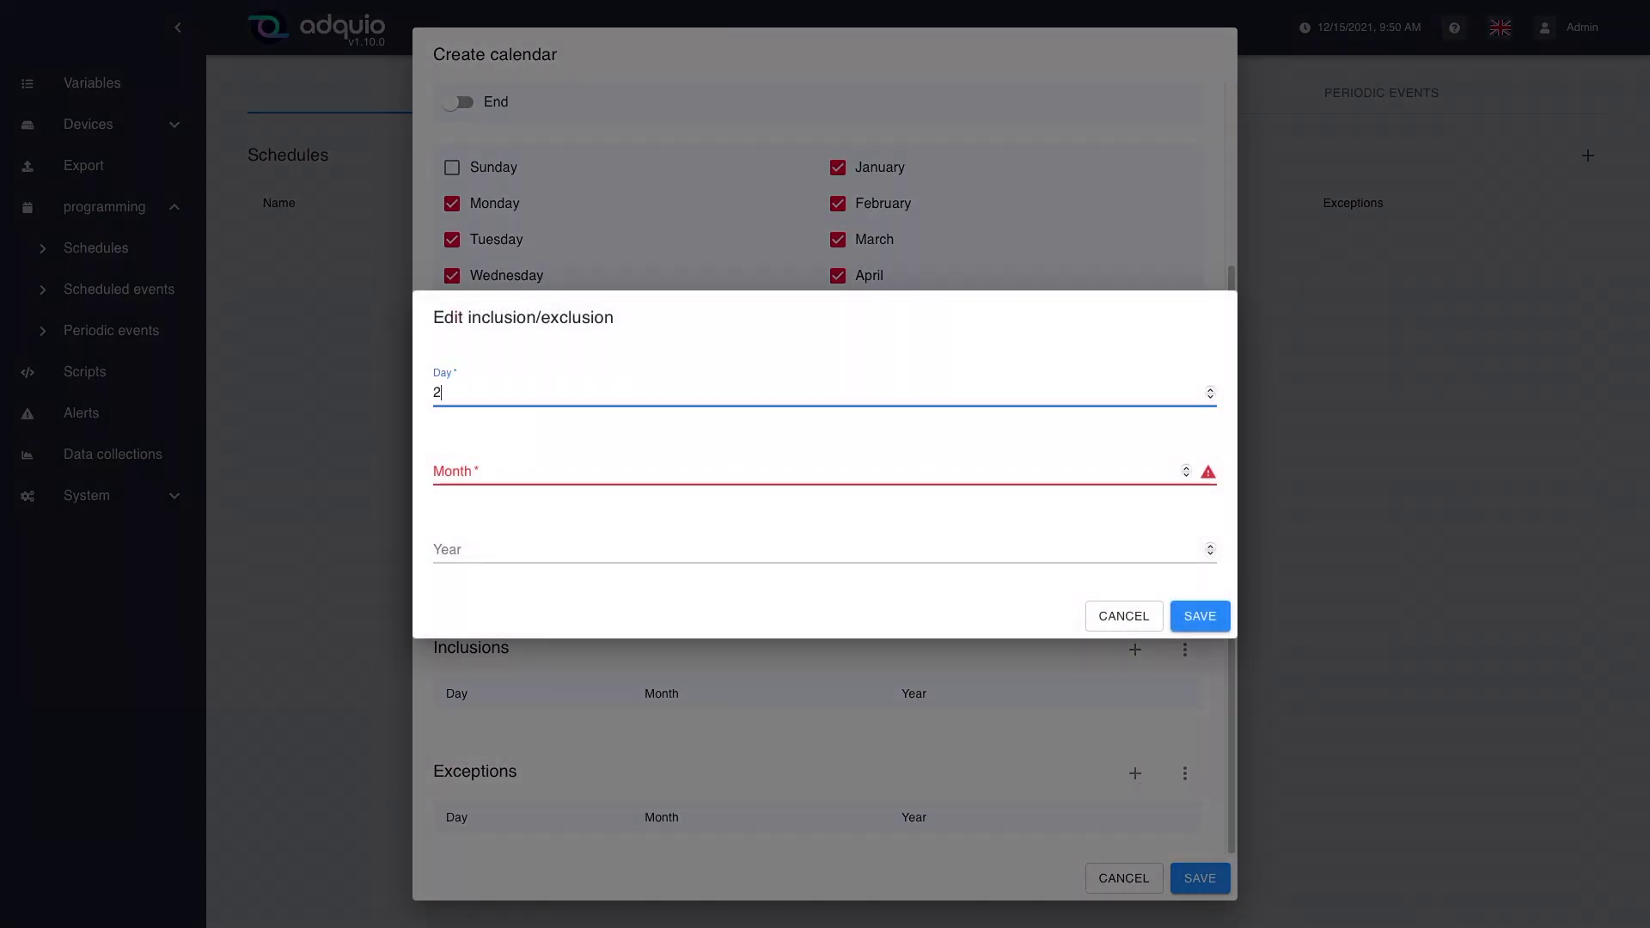
{"action": "left_click", "coordinate": [505, 478]}
{"action": "type", "text": "12"}
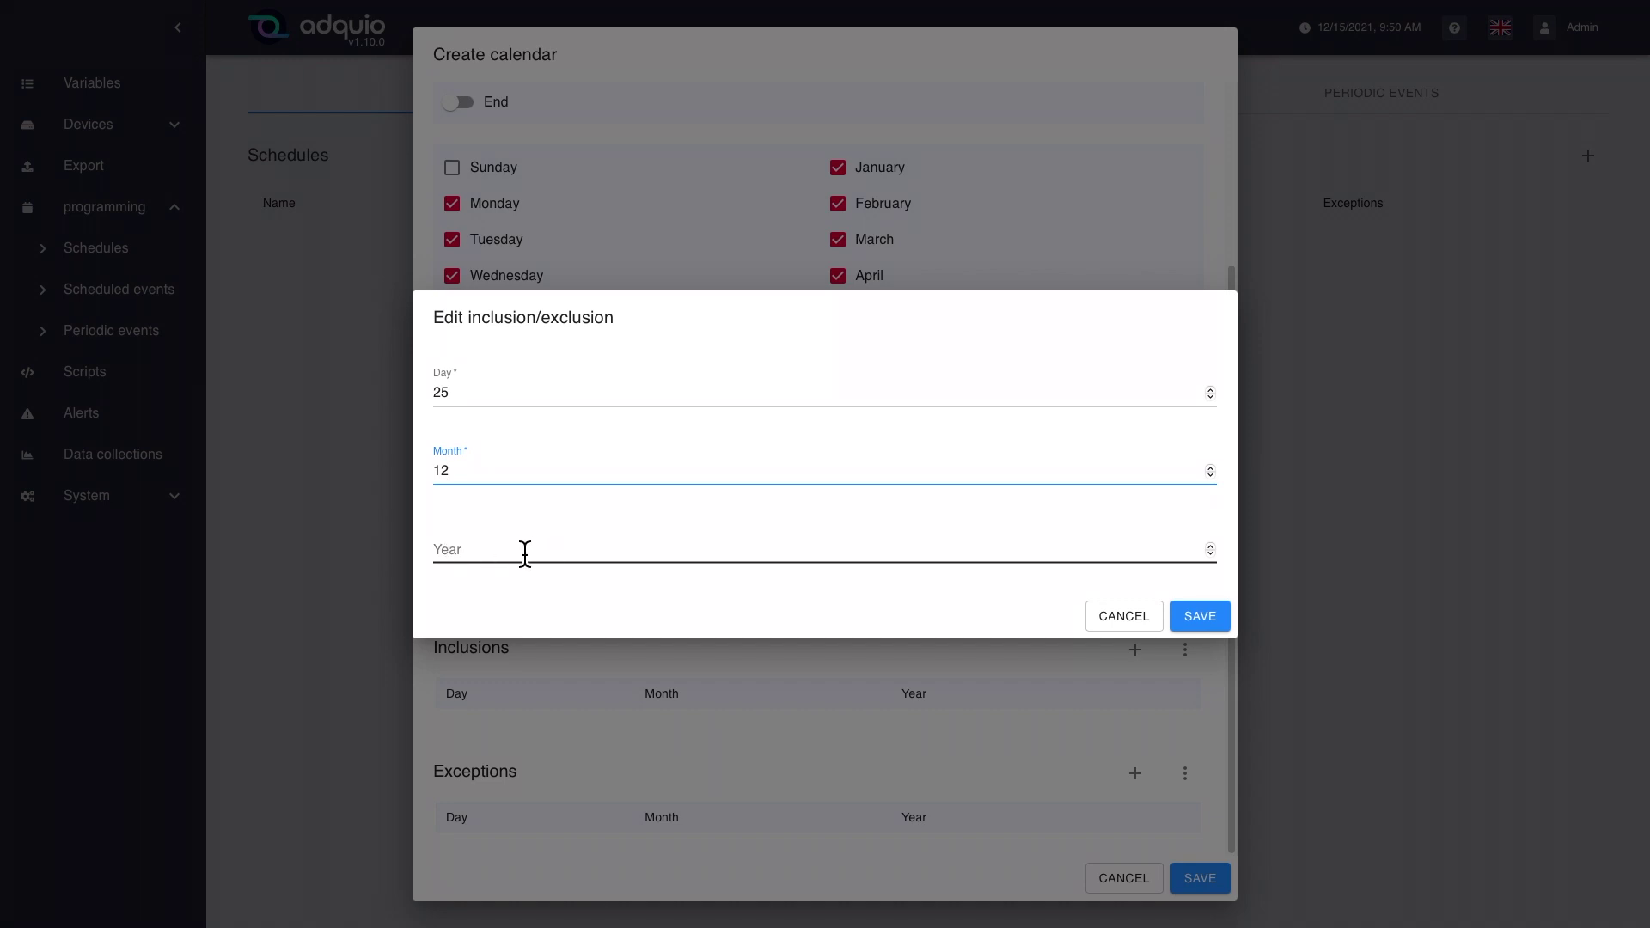
{"action": "left_click", "coordinate": [1206, 612]}
{"action": "scroll", "coordinate": [911, 680], "scroll_direction": "down", "scroll_amount": 1}
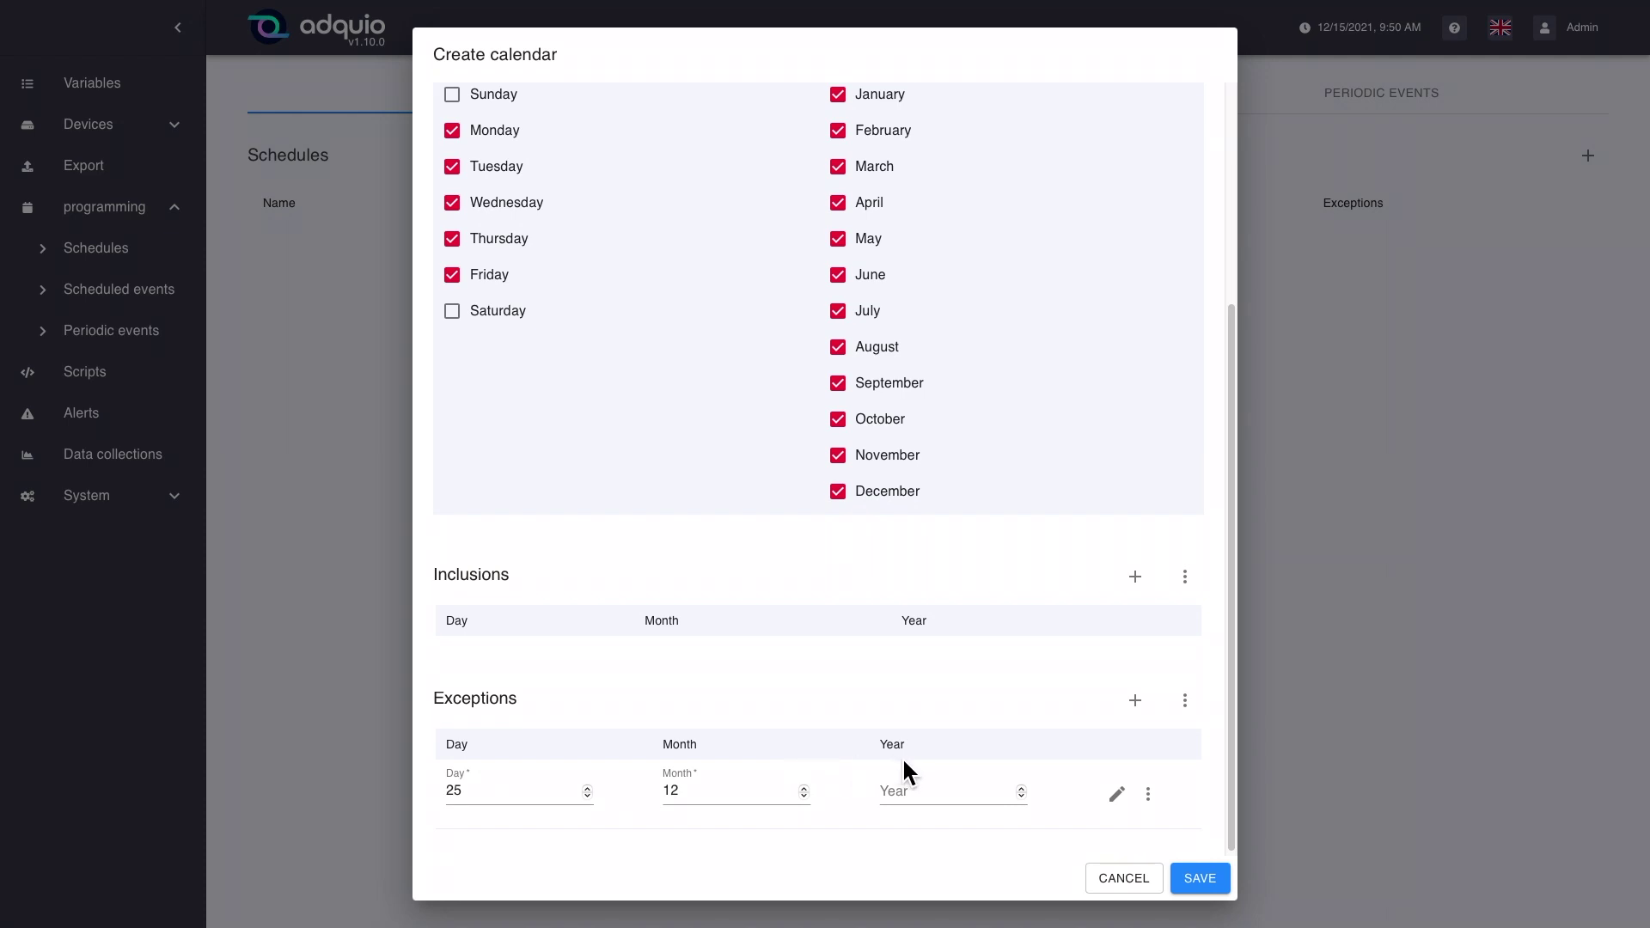
{"action": "scroll", "coordinate": [939, 749], "scroll_direction": "up", "scroll_amount": 1}
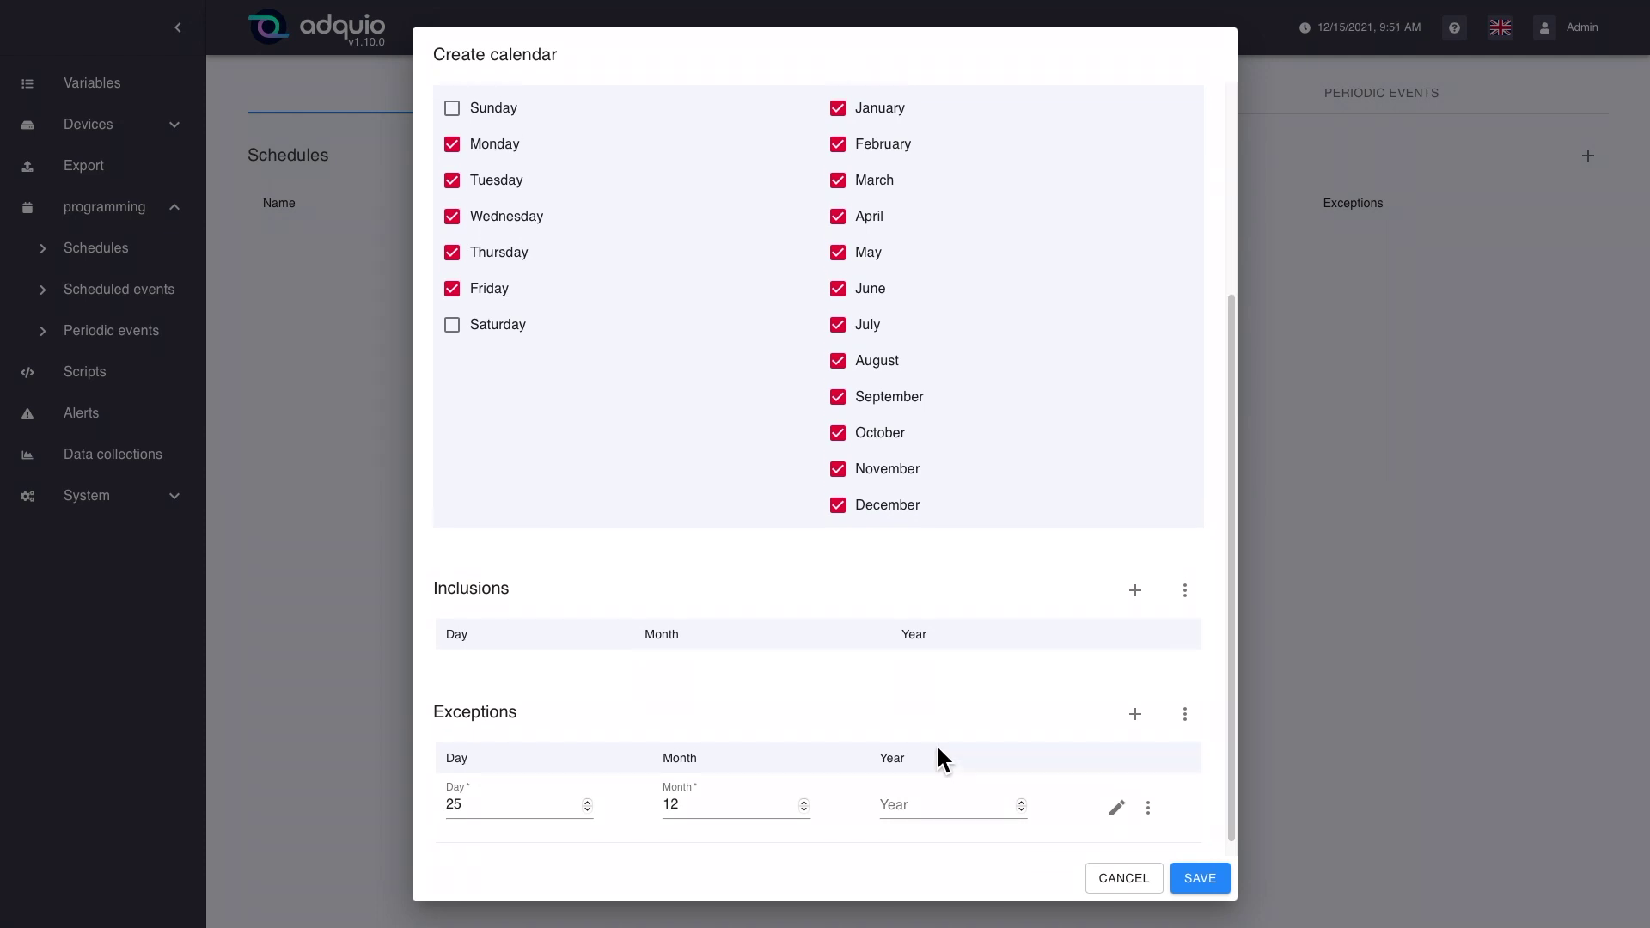
{"action": "scroll", "coordinate": [938, 749], "scroll_direction": "up", "scroll_amount": 2}
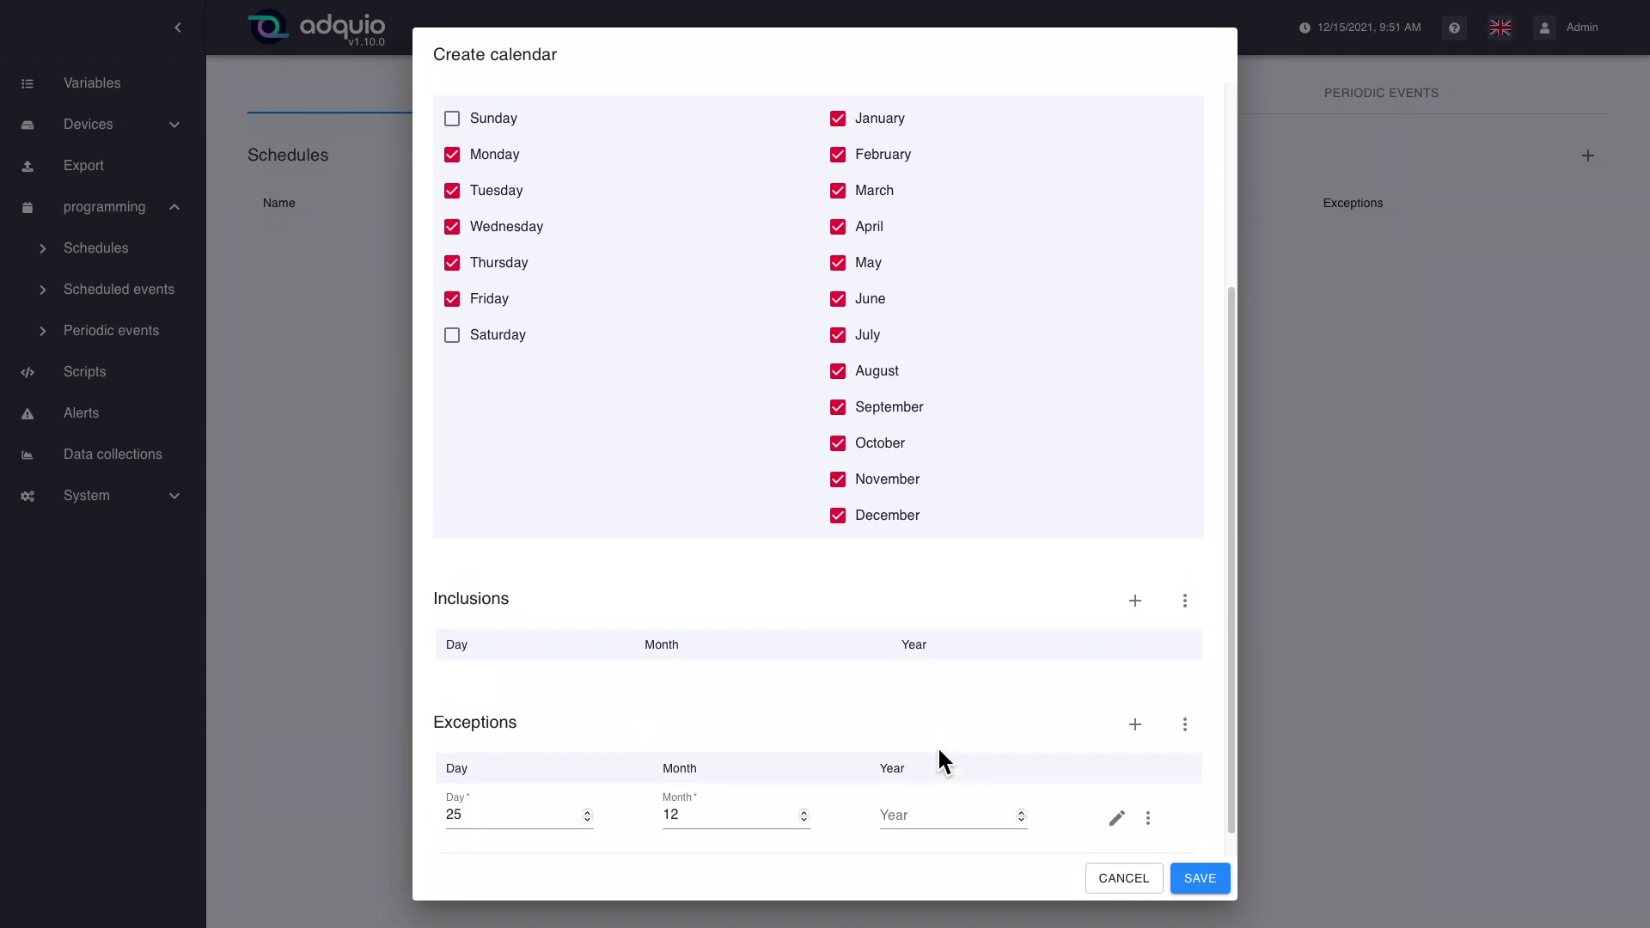
{"action": "scroll", "coordinate": [939, 751], "scroll_direction": "up", "scroll_amount": 2}
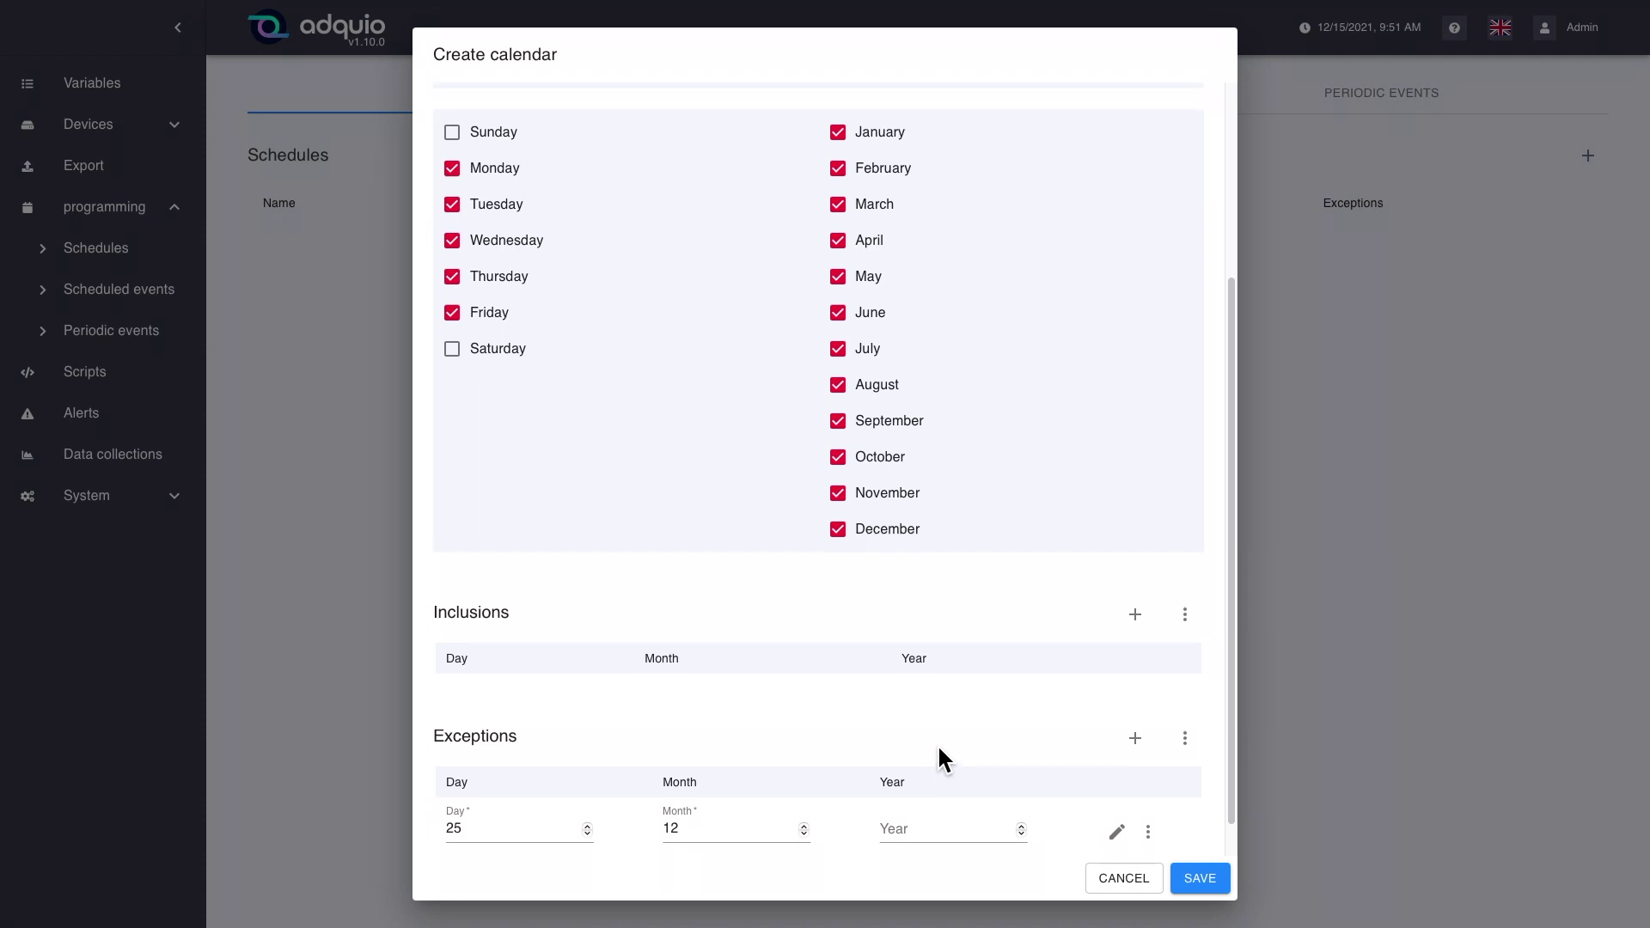
{"action": "scroll", "coordinate": [938, 750], "scroll_direction": "down", "scroll_amount": 3}
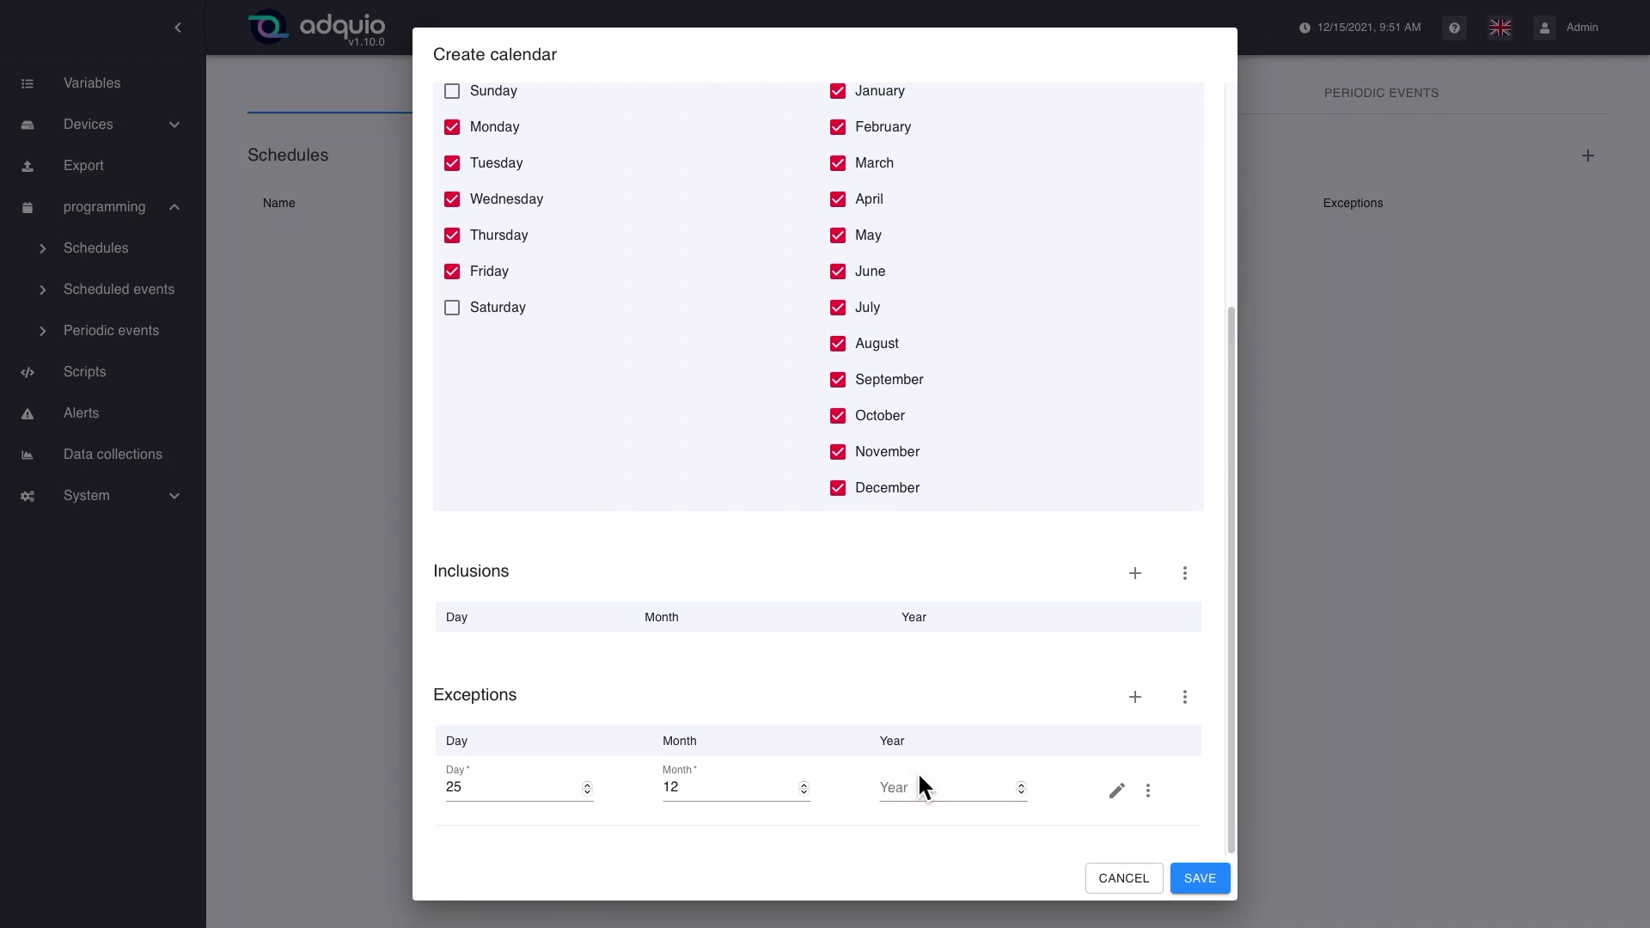
{"action": "scroll", "coordinate": [918, 776], "scroll_direction": "up", "scroll_amount": 1}
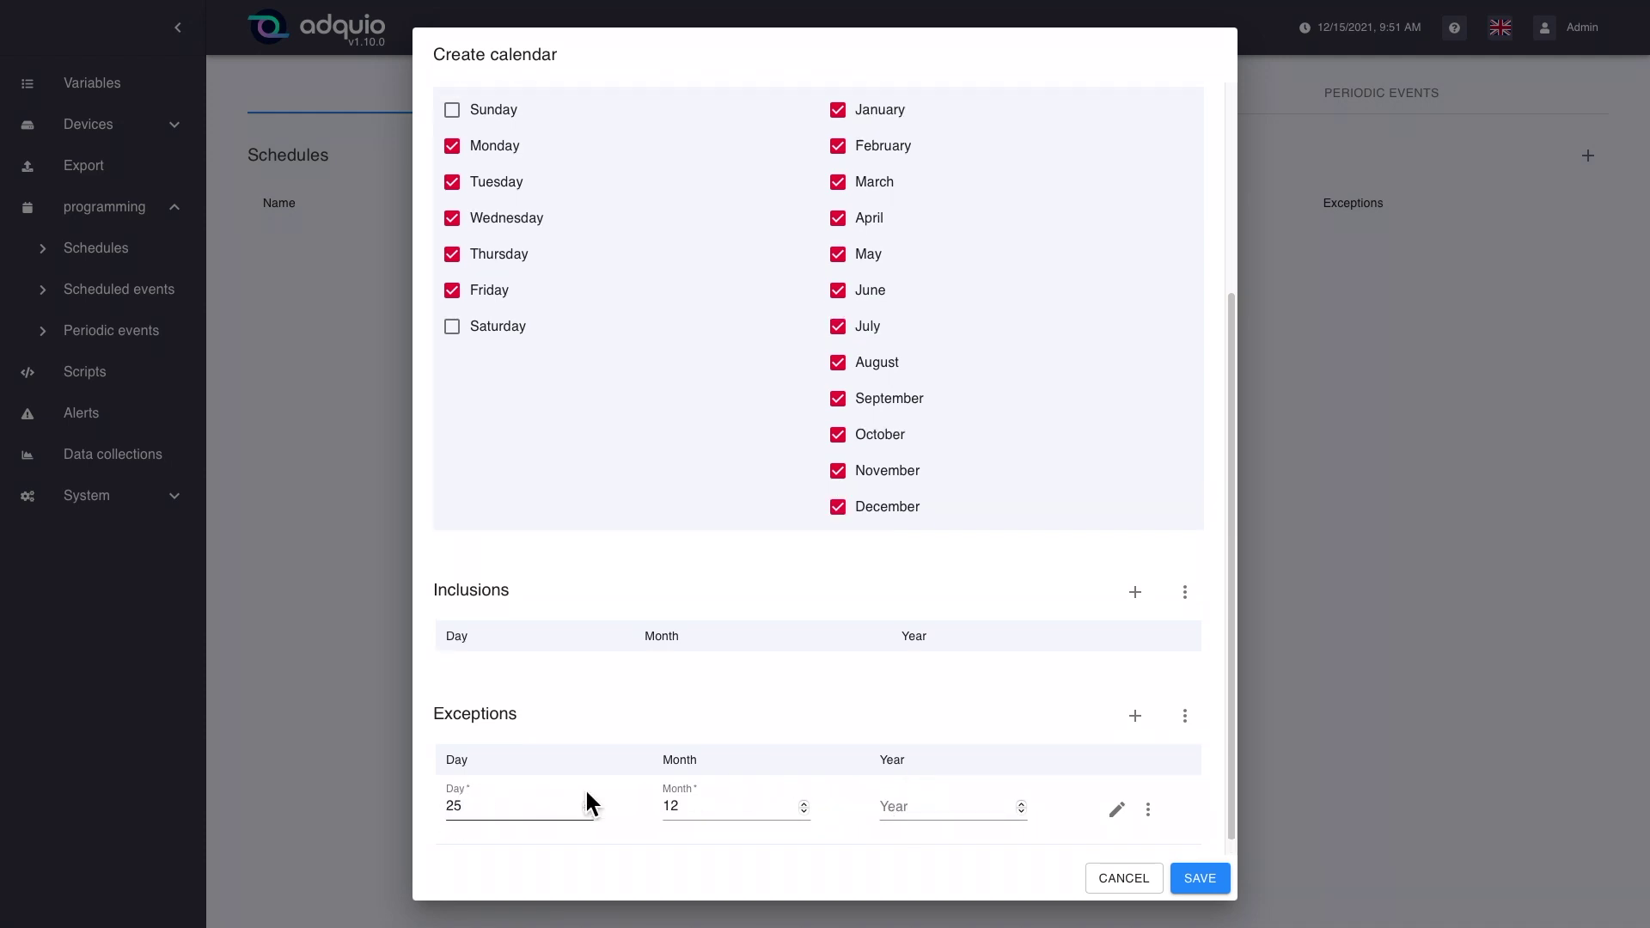
{"action": "scroll", "coordinate": [840, 693], "scroll_direction": "up", "scroll_amount": 3}
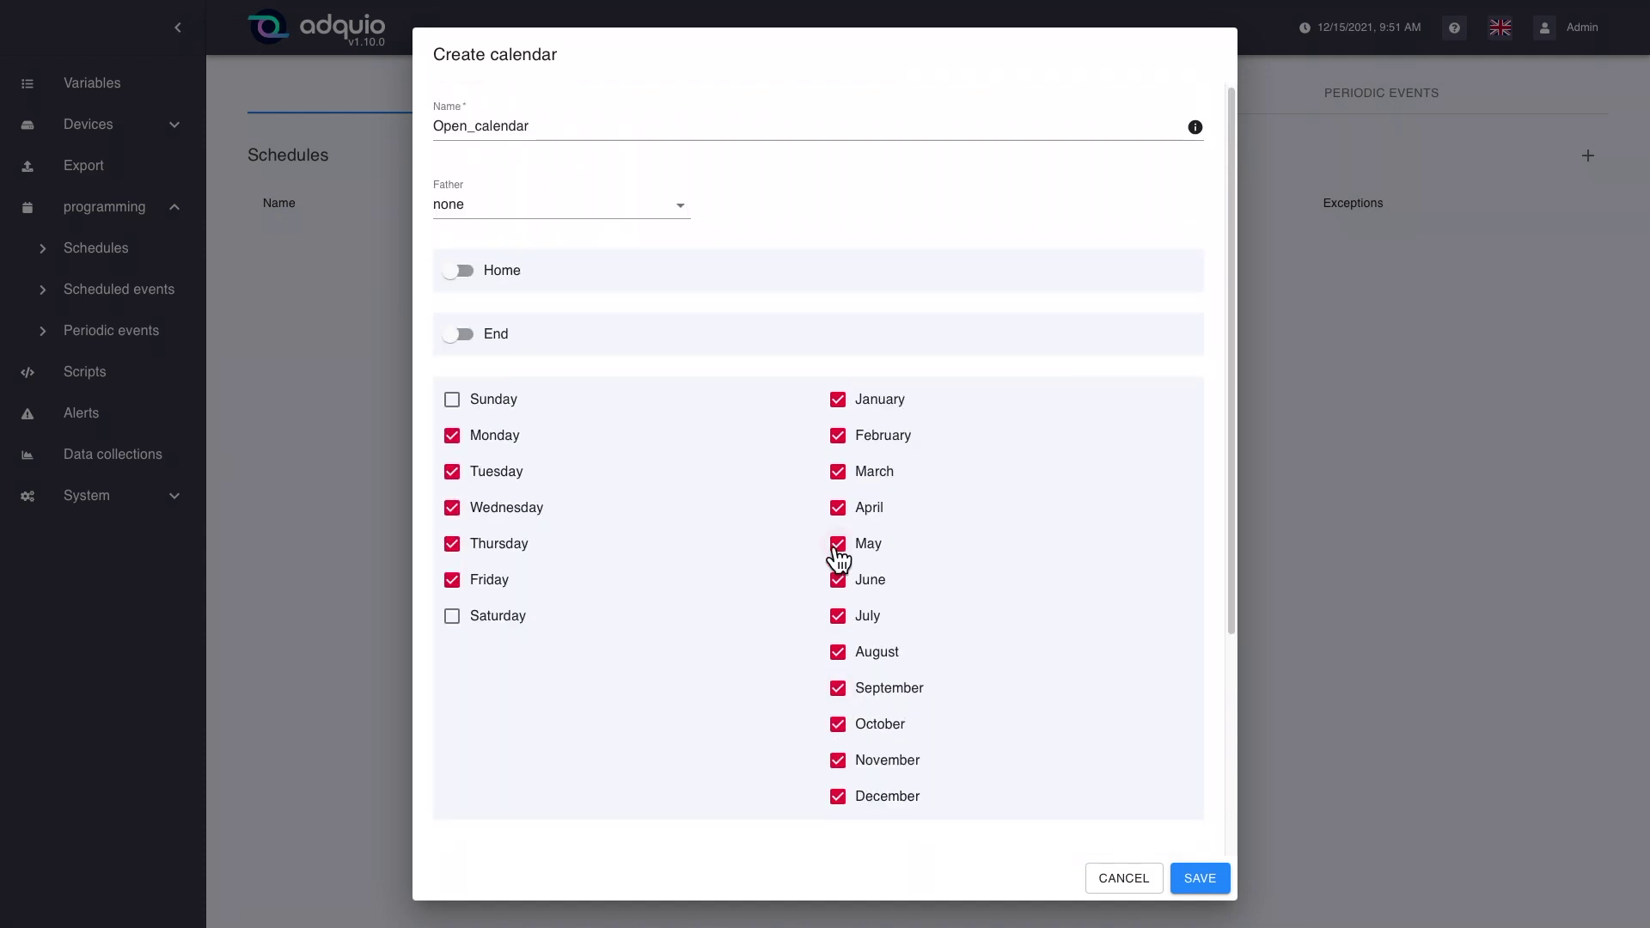
Step: Add an inclusion for day 5, month 1 (5 January)
{"action": "scroll", "coordinate": [858, 574], "scroll_direction": "down", "scroll_amount": 4}
{"action": "left_click", "coordinate": [1135, 573]}
{"action": "left_click", "coordinate": [508, 395]}
{"action": "type", "text": "5"}
{"action": "left_click", "coordinate": [479, 472]}
{"action": "type", "text": "1"}
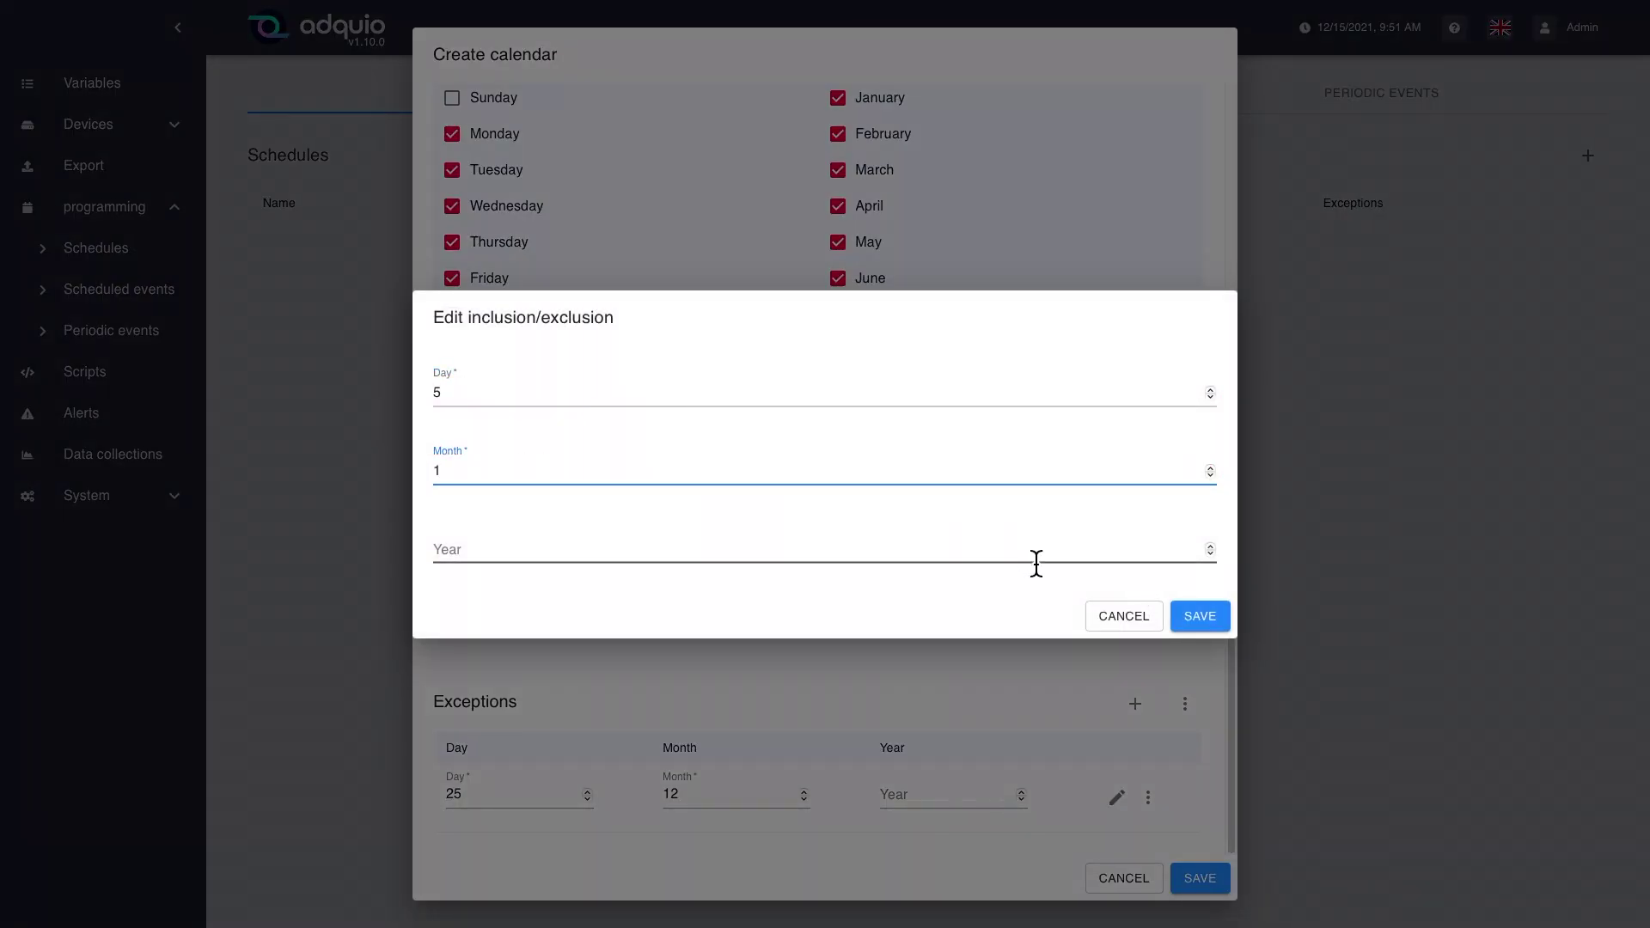
{"action": "left_click", "coordinate": [1204, 621]}
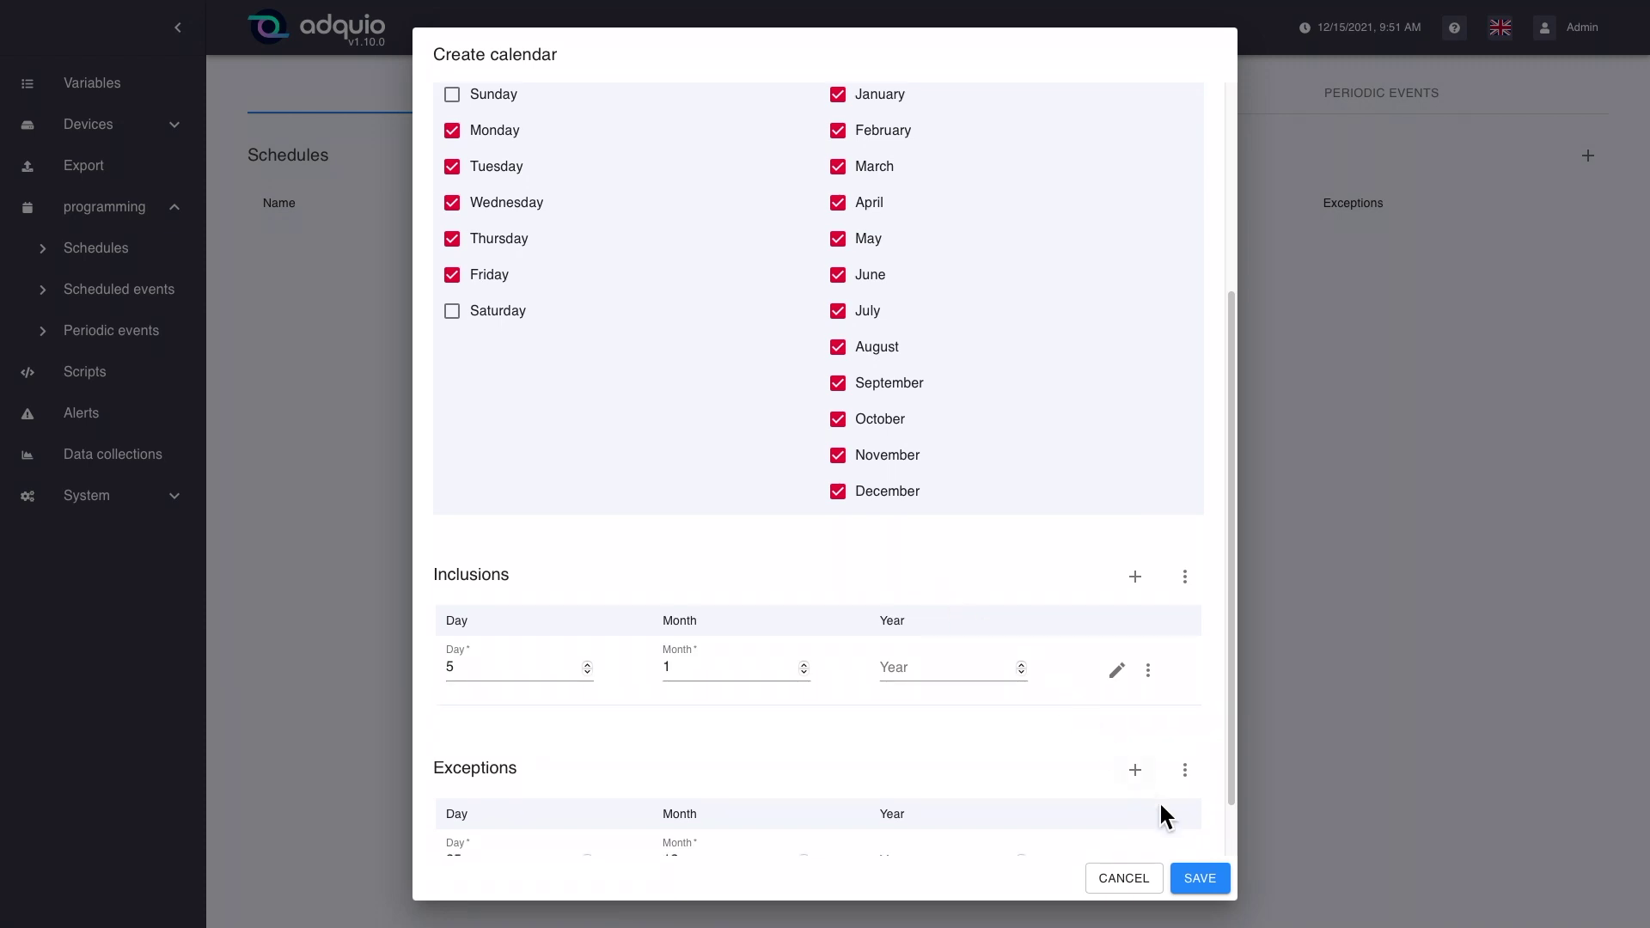
Step: Clear the inclusion's month value and re-enter 1
{"action": "scroll", "coordinate": [1130, 834], "scroll_direction": "up", "scroll_amount": 4}
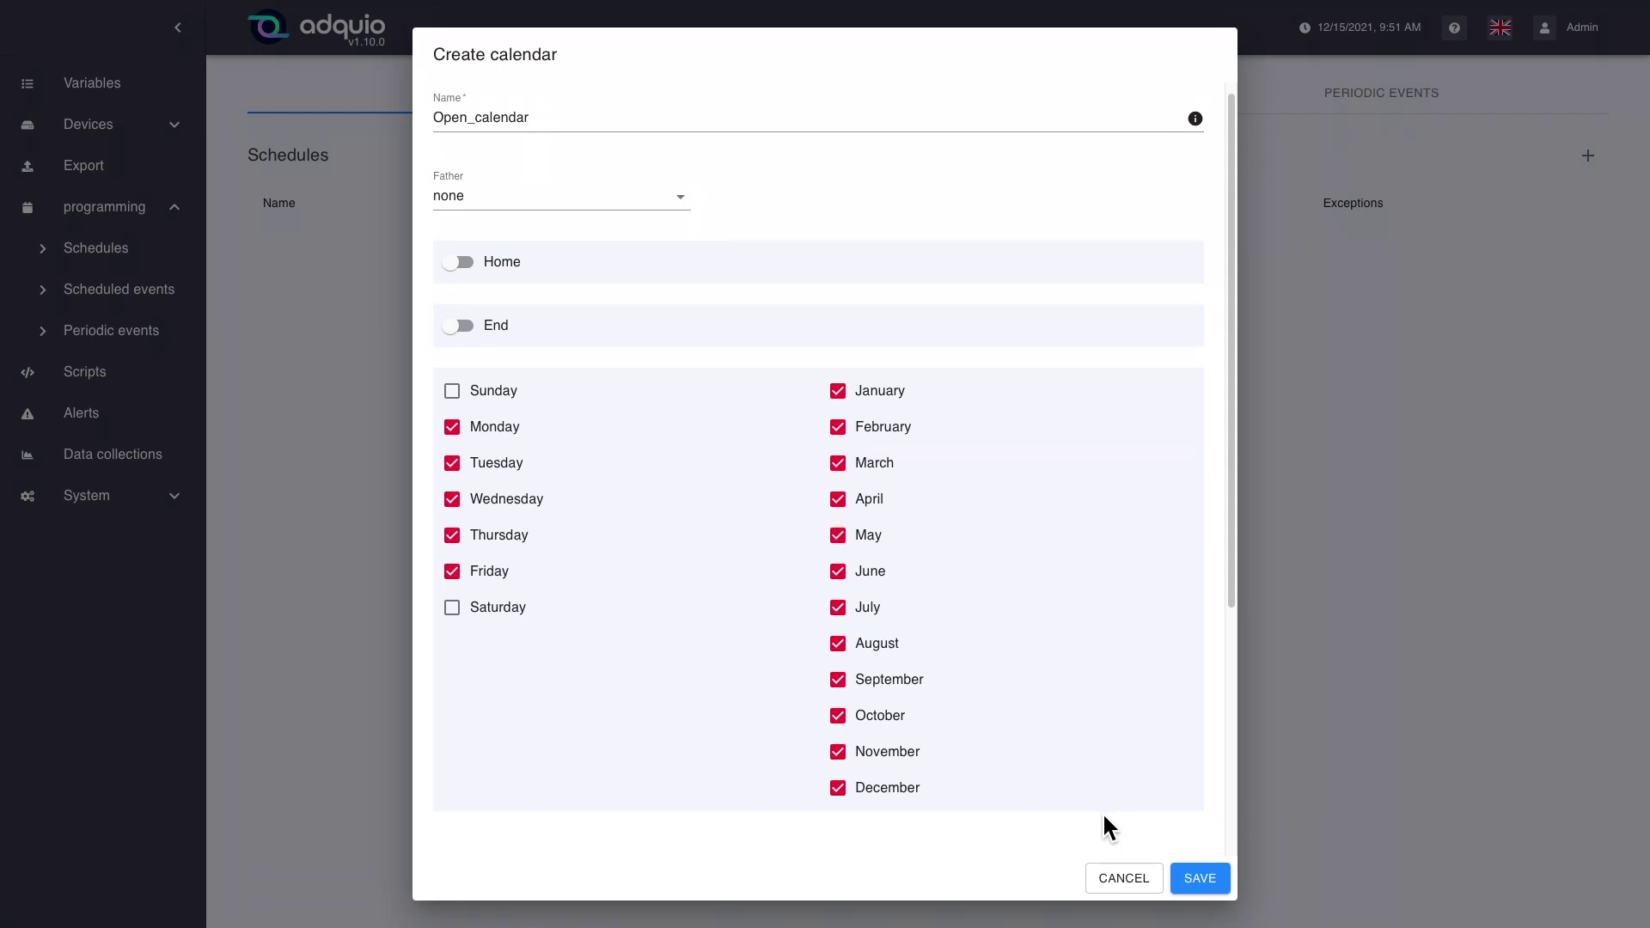
{"action": "scroll", "coordinate": [1100, 818], "scroll_direction": "down", "scroll_amount": 1}
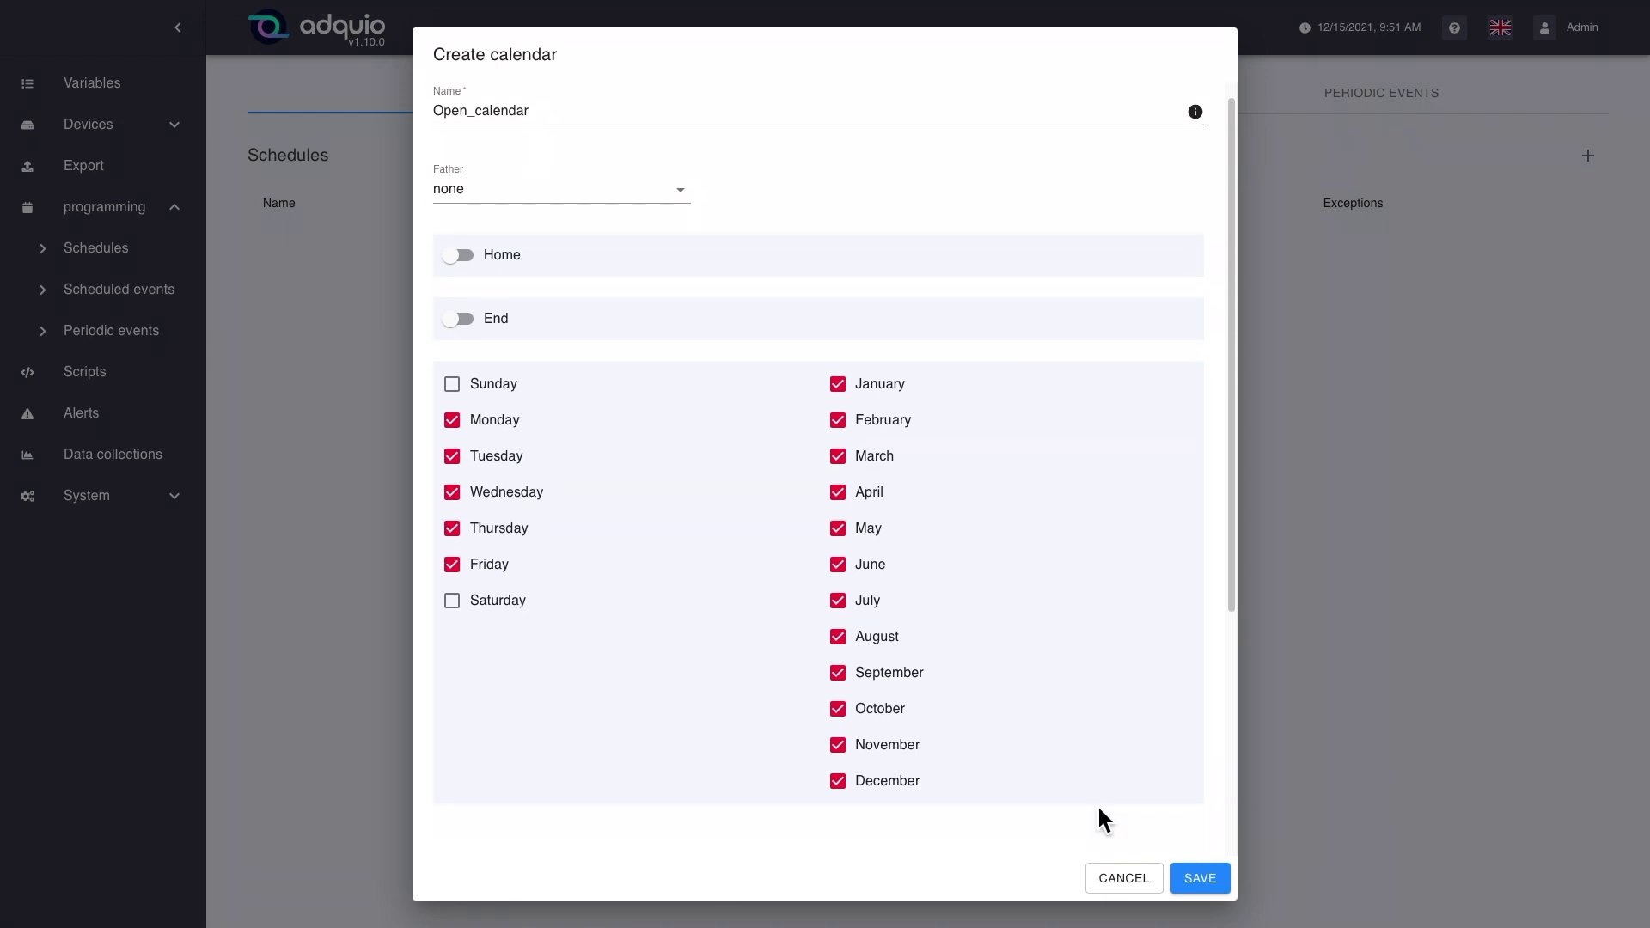
{"action": "scroll", "coordinate": [1099, 808], "scroll_direction": "down", "scroll_amount": 2}
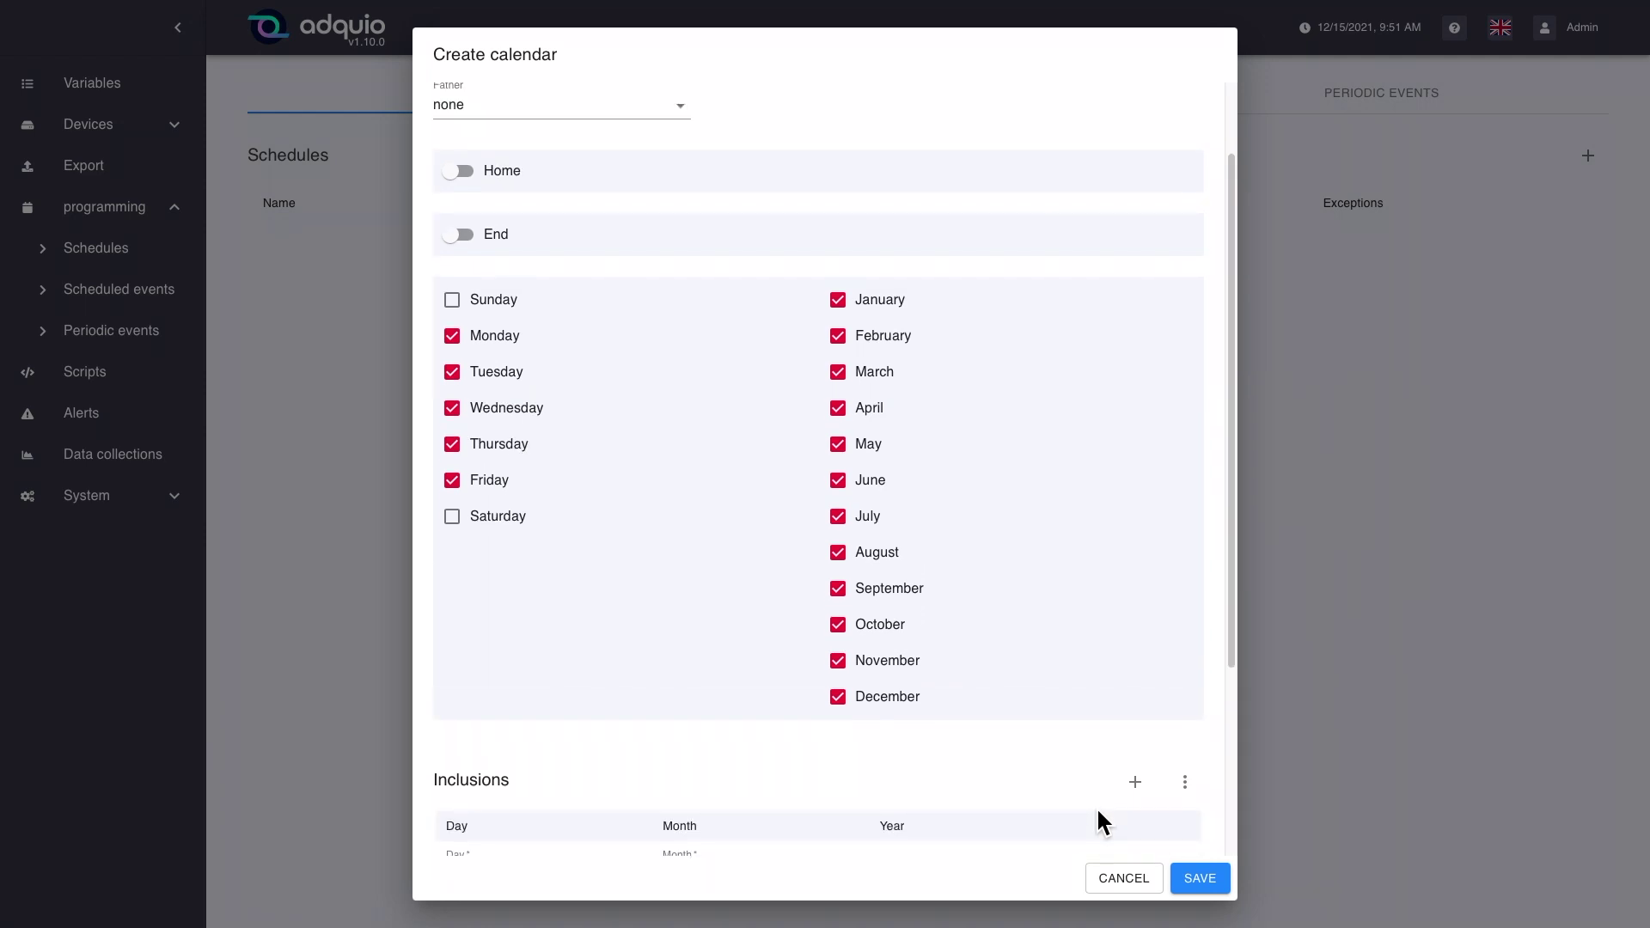
{"action": "scroll", "coordinate": [1096, 808], "scroll_direction": "down", "scroll_amount": 1}
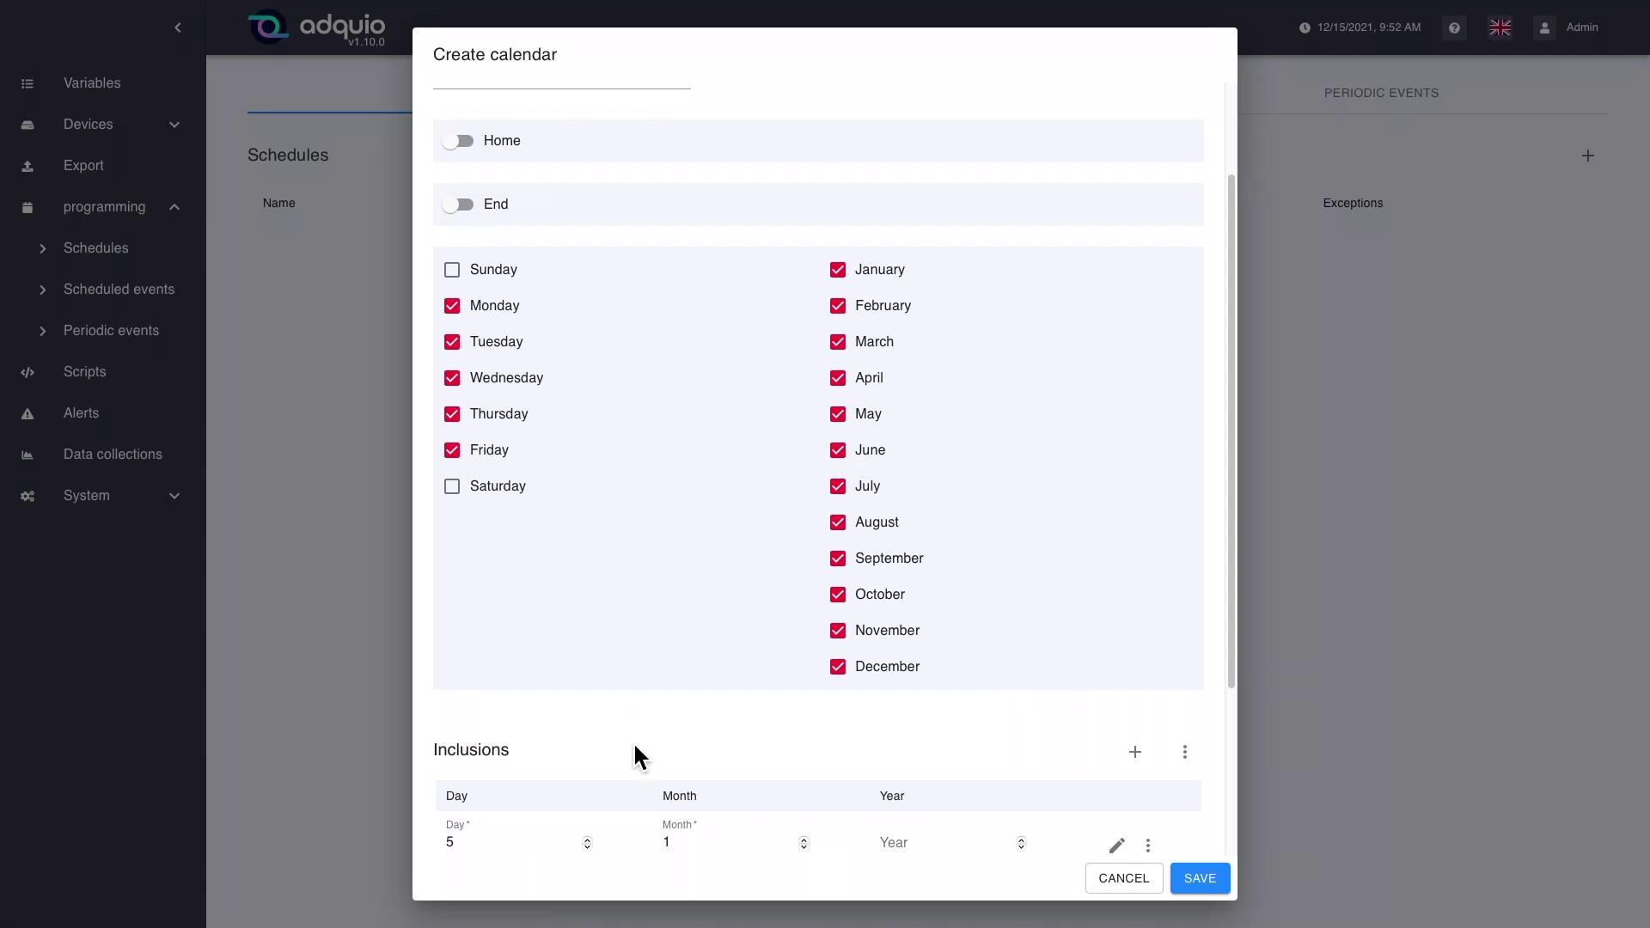
{"action": "scroll", "coordinate": [658, 737], "scroll_direction": "down", "scroll_amount": 8}
{"action": "left_click", "coordinate": [669, 595]}
{"action": "key", "text": "BackSpace"}
{"action": "type", "text": "12"}
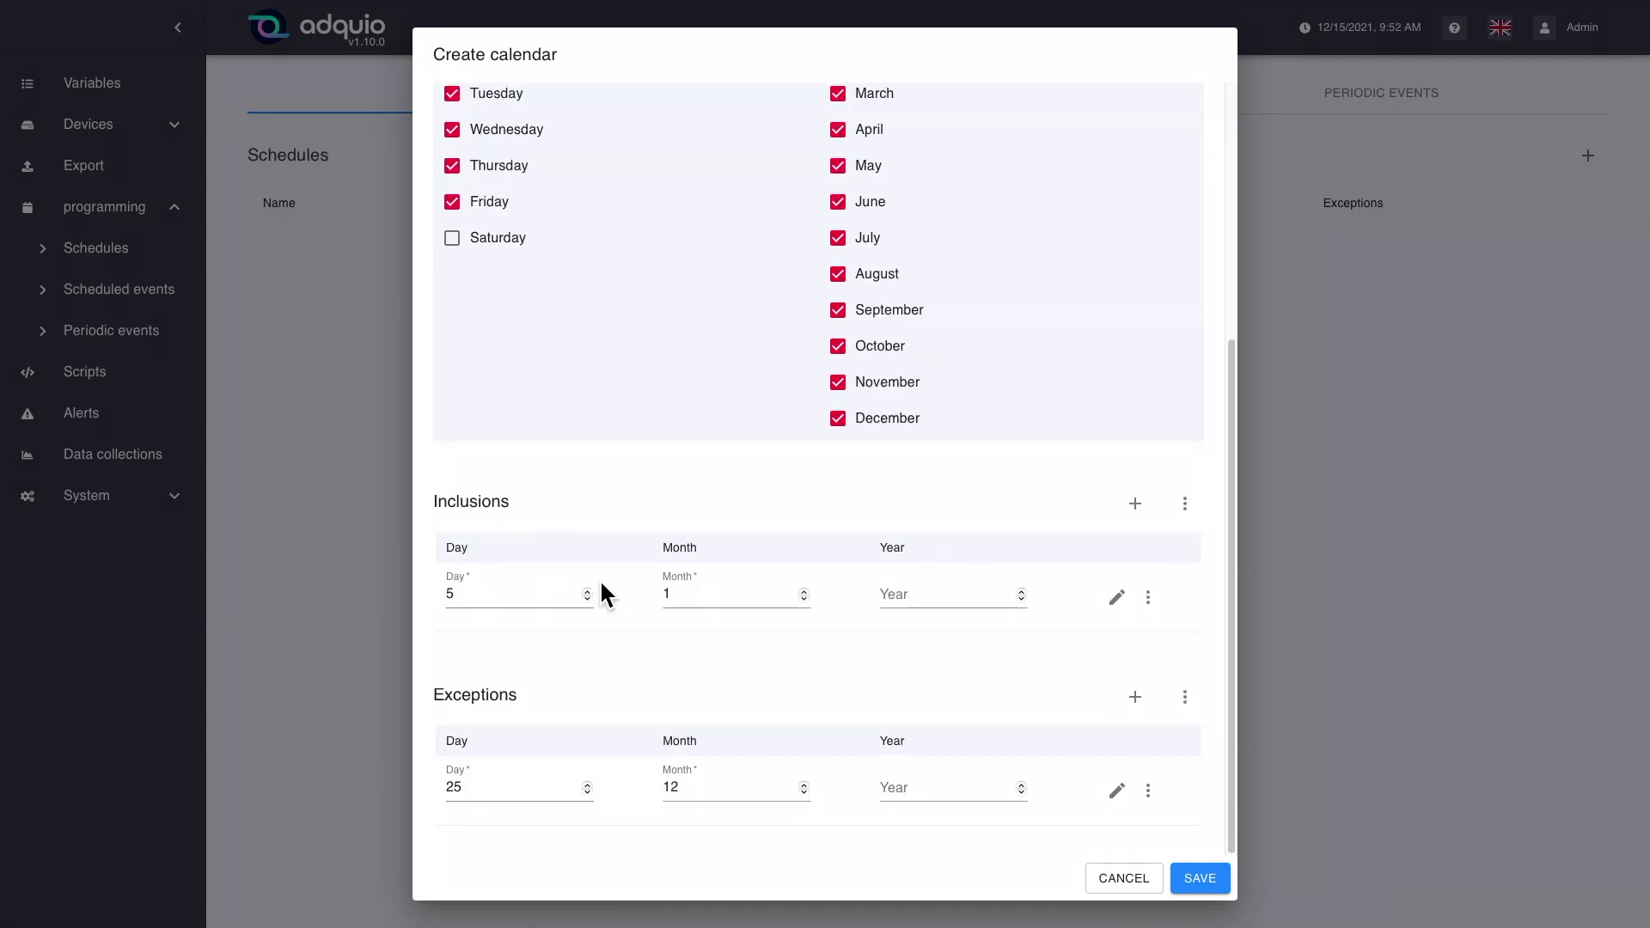
Step: Review the Open_calendar days, months, inclusion and exception, then save it
{"action": "scroll", "coordinate": [578, 589], "scroll_direction": "up", "scroll_amount": 5}
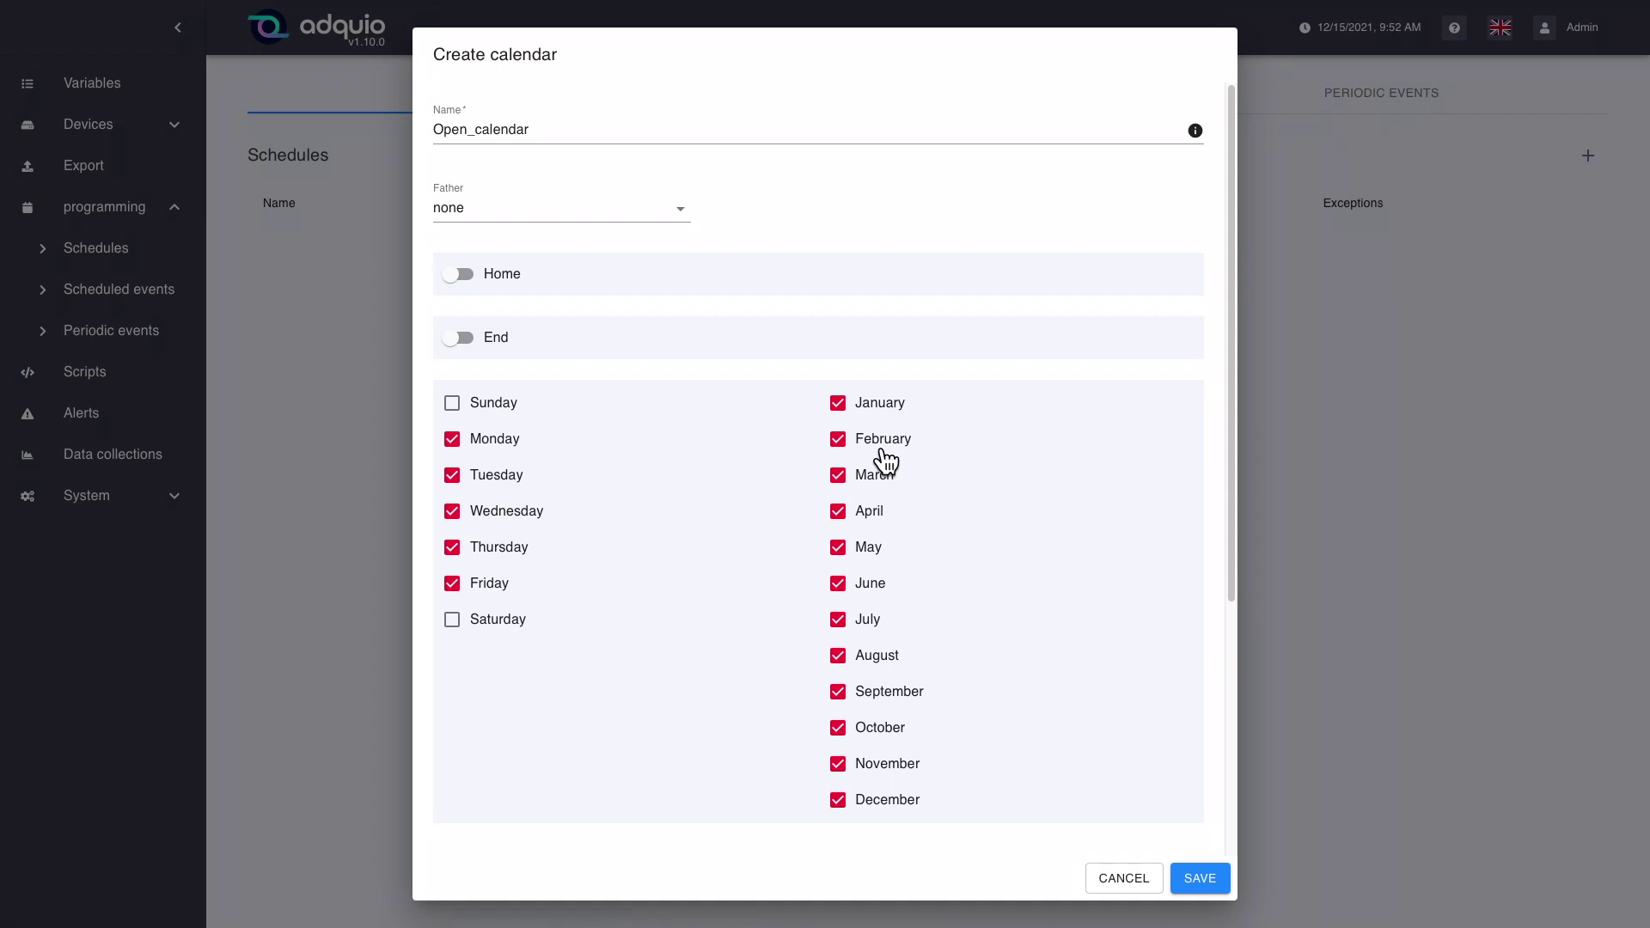
{"action": "scroll", "coordinate": [726, 460], "scroll_direction": "down", "scroll_amount": 5}
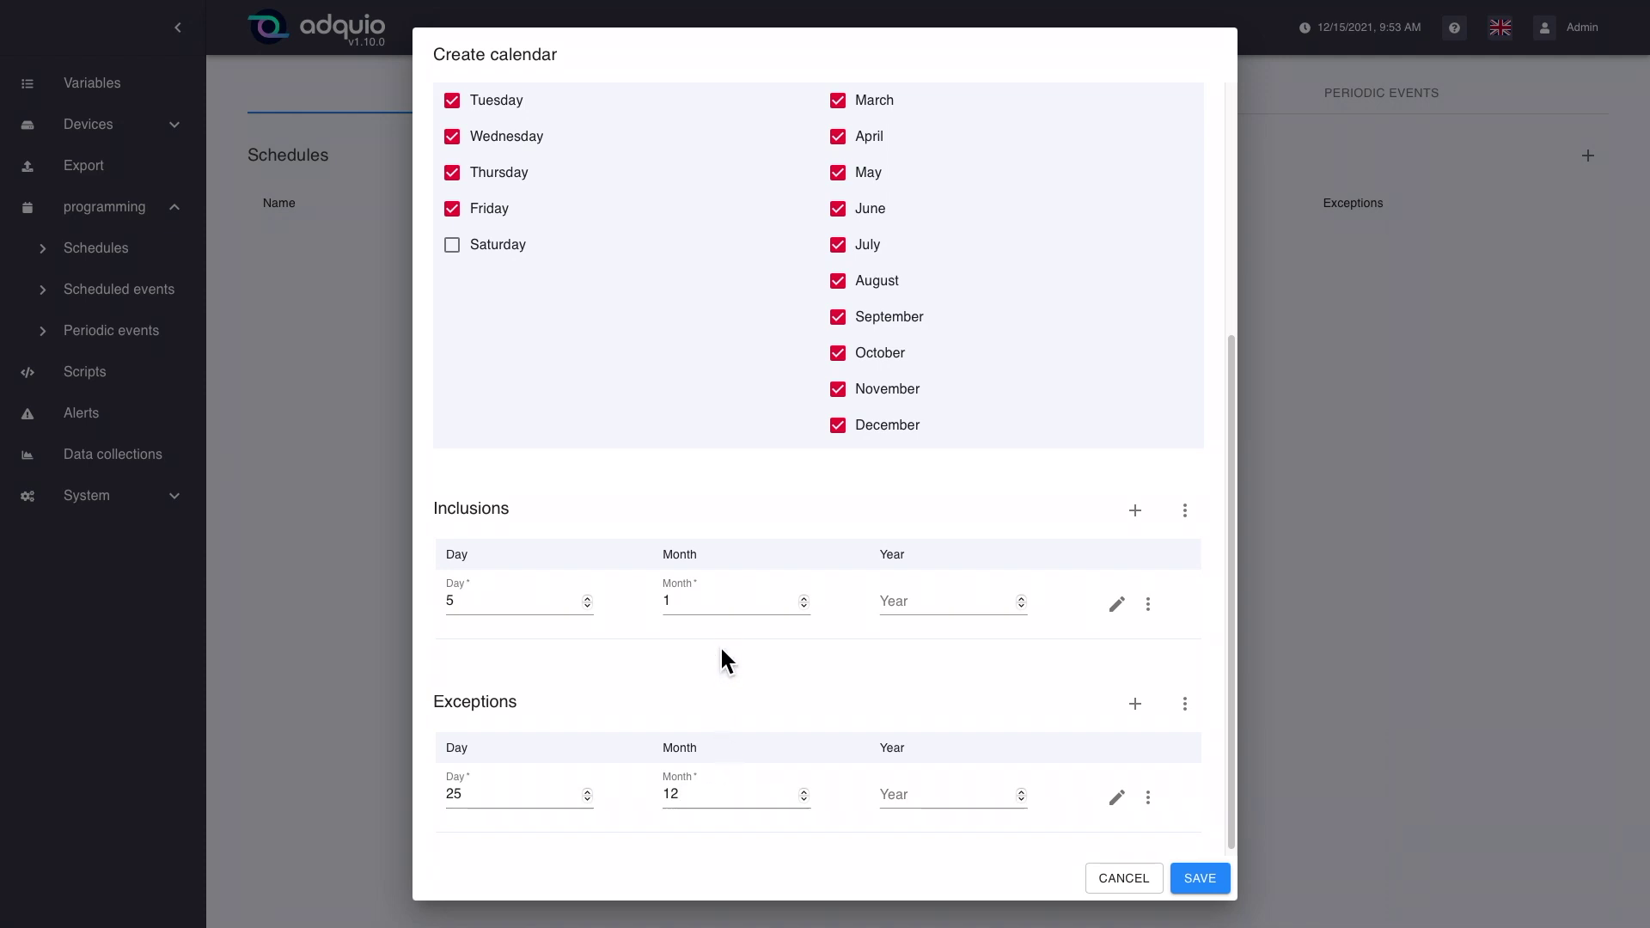
{"action": "scroll", "coordinate": [722, 651], "scroll_direction": "up", "scroll_amount": 3}
{"action": "scroll", "coordinate": [724, 651], "scroll_direction": "up", "scroll_amount": 1}
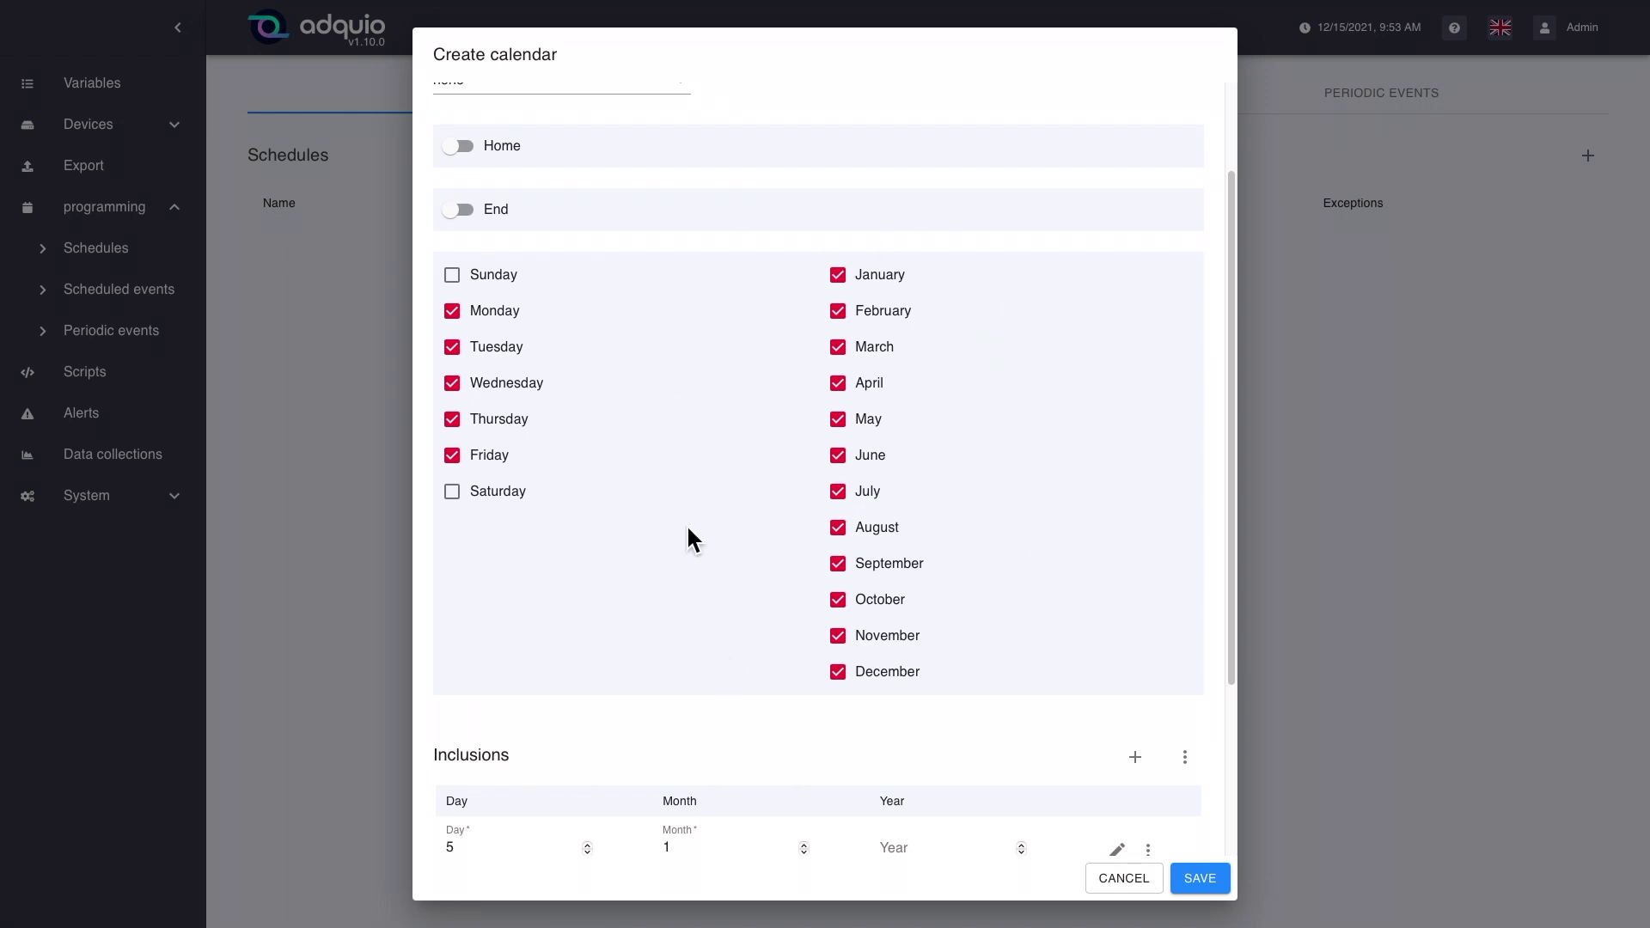
{"action": "scroll", "coordinate": [696, 536], "scroll_direction": "down", "scroll_amount": 2}
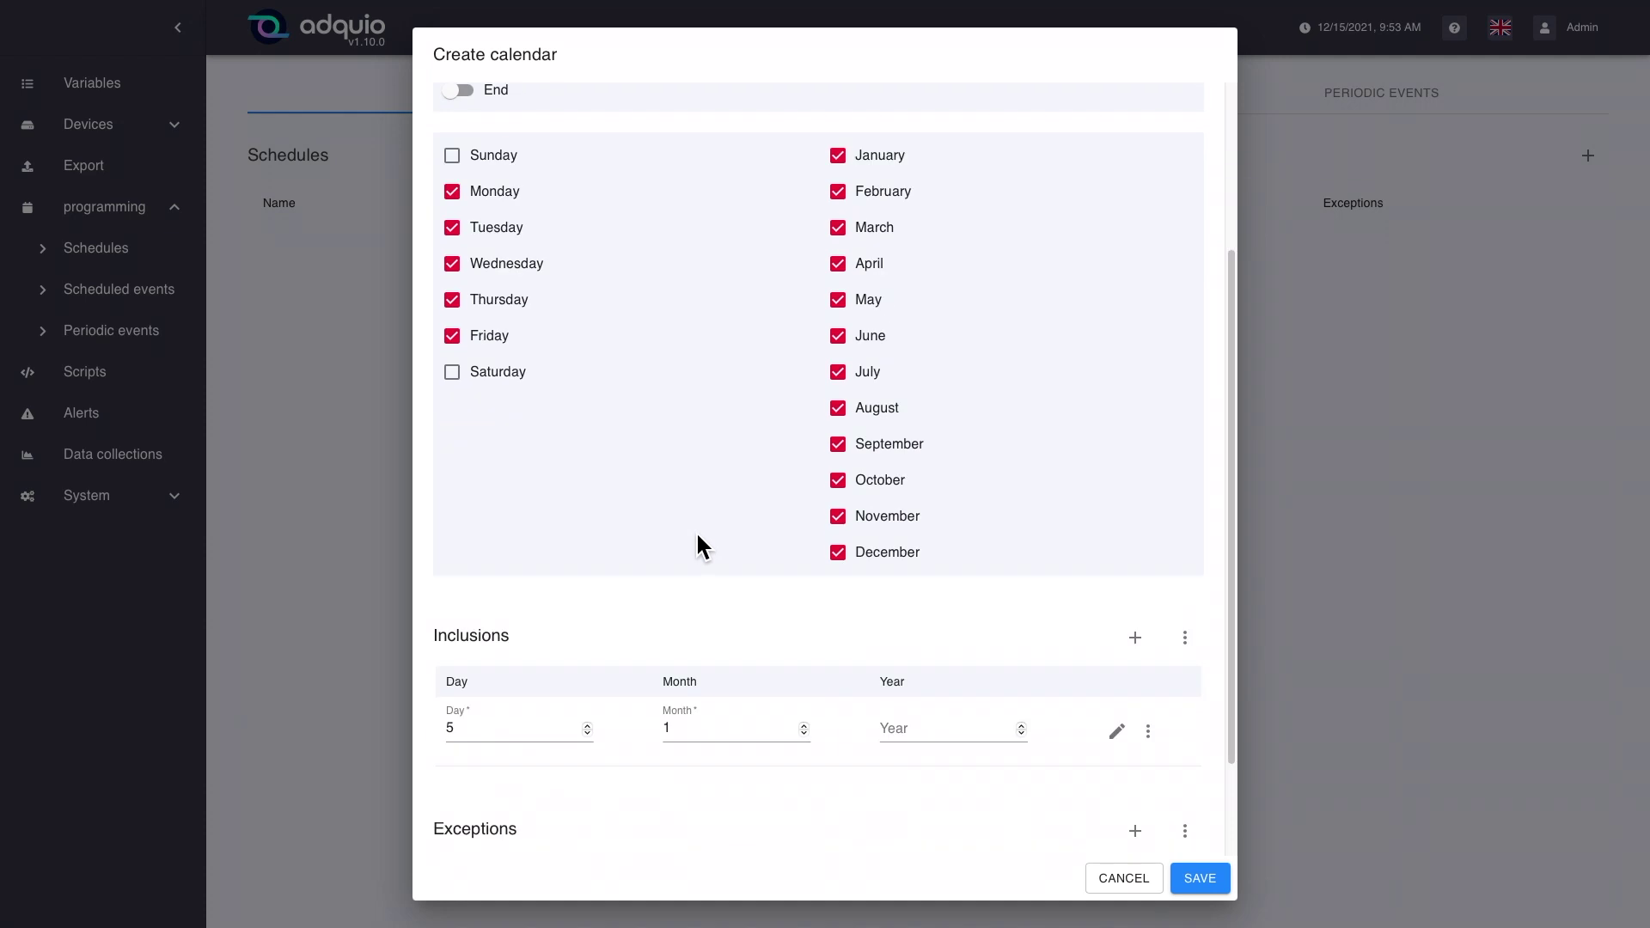
{"action": "scroll", "coordinate": [698, 540], "scroll_direction": "down", "scroll_amount": 1}
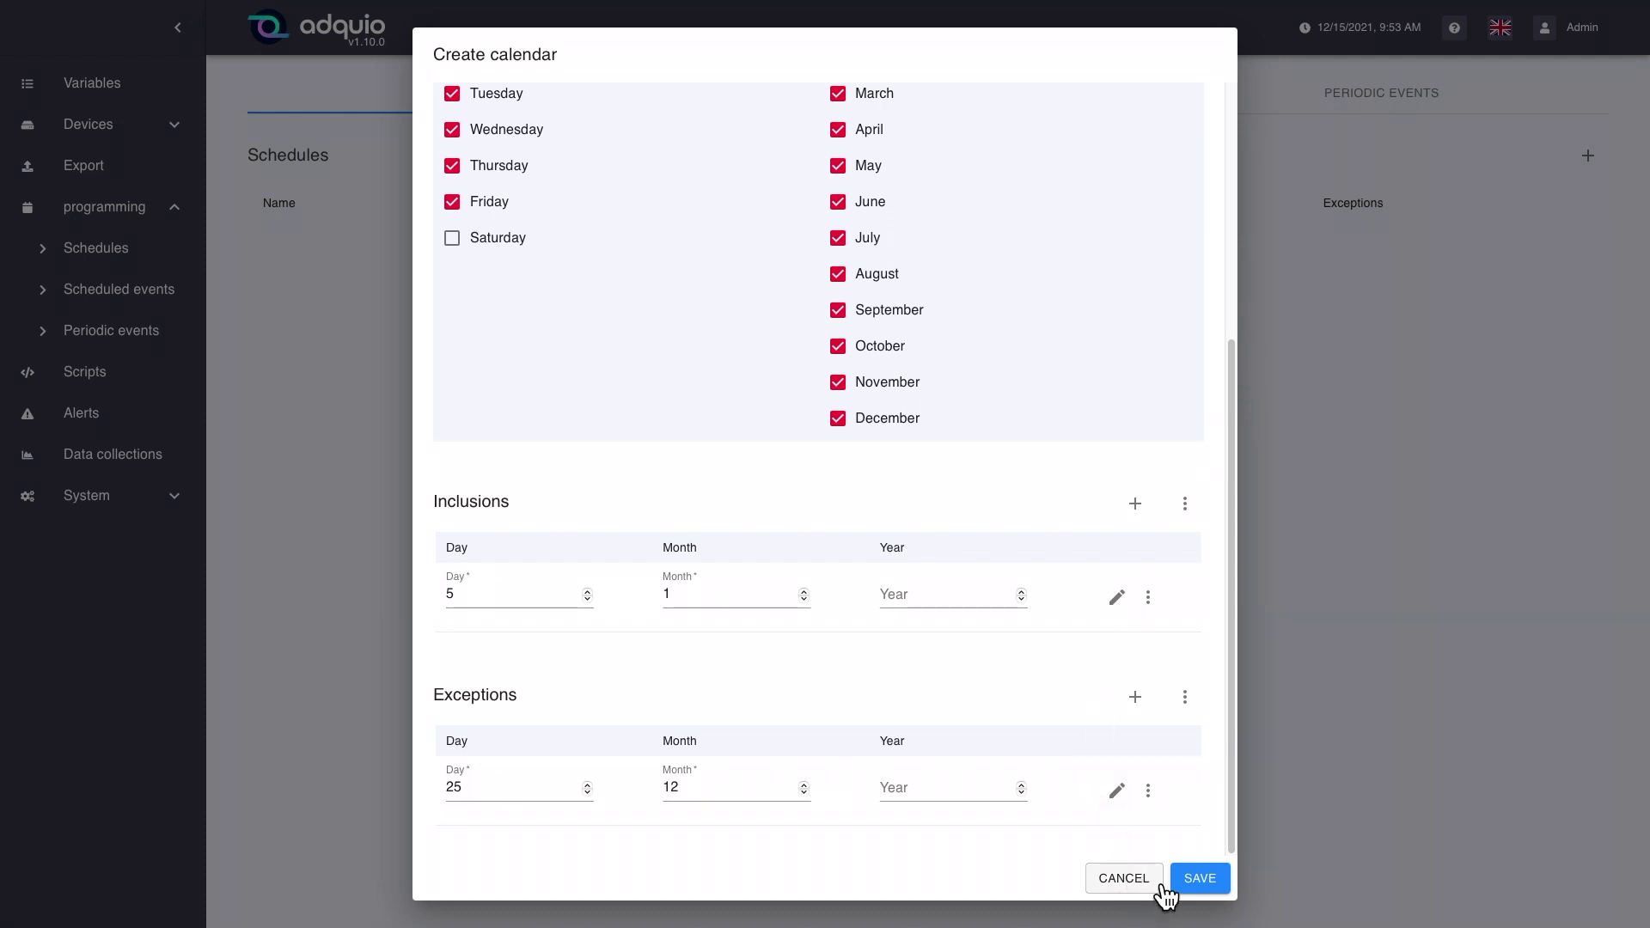
{"action": "left_click", "coordinate": [1151, 883]}
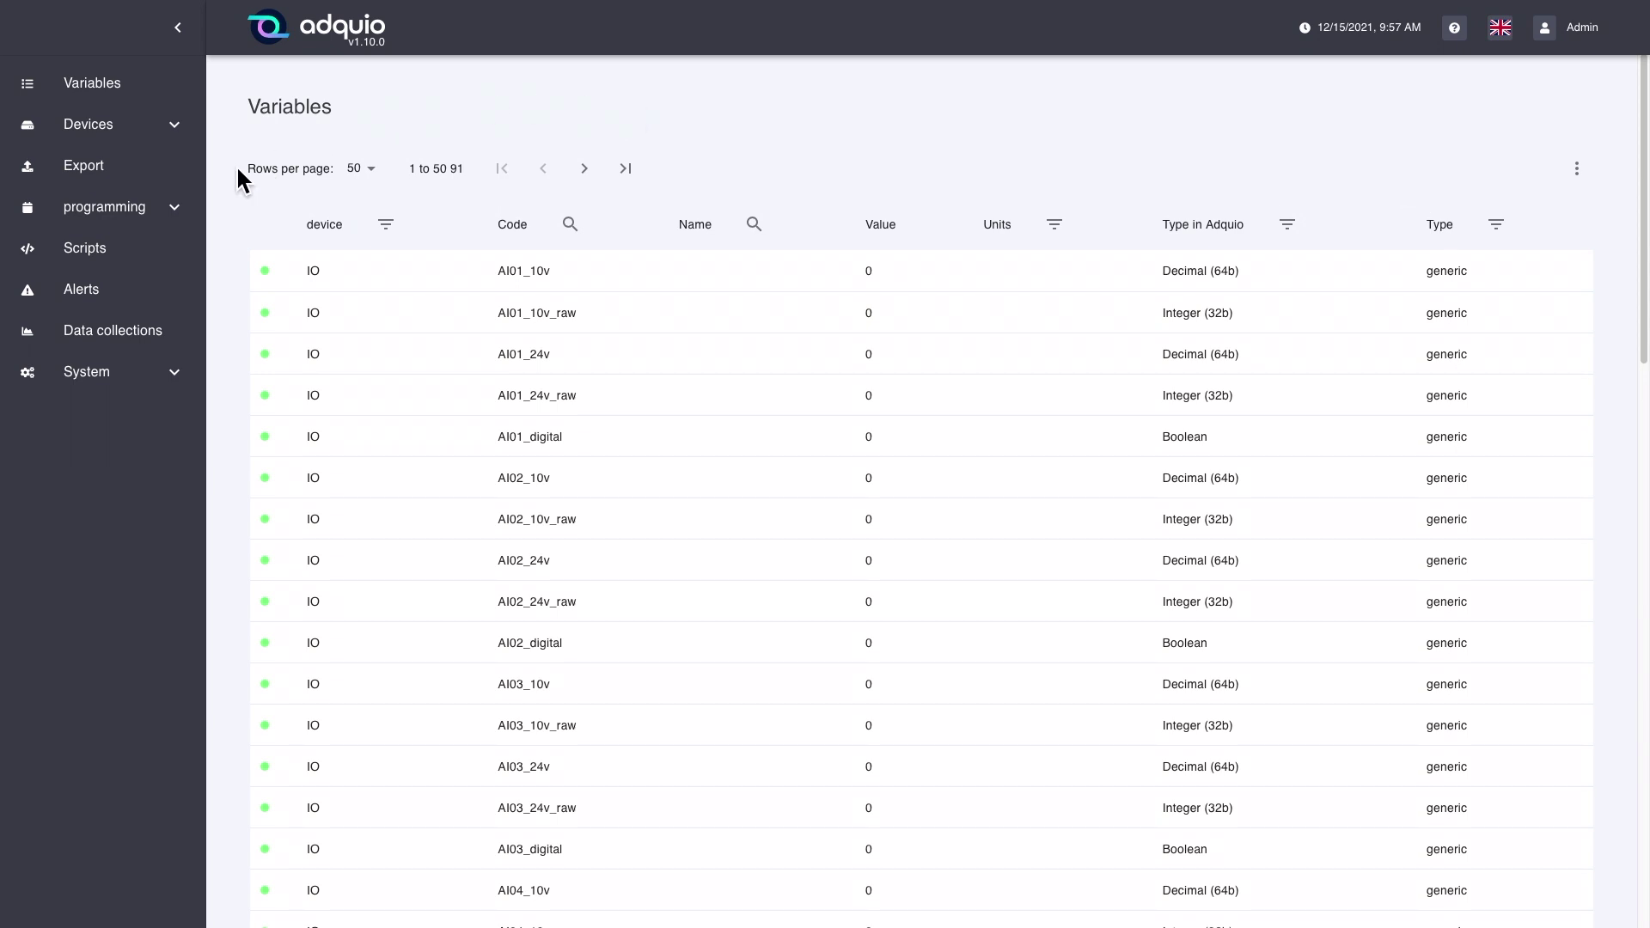
Step: Open the Scheduled events page under programming
{"action": "left_click", "coordinate": [138, 217]}
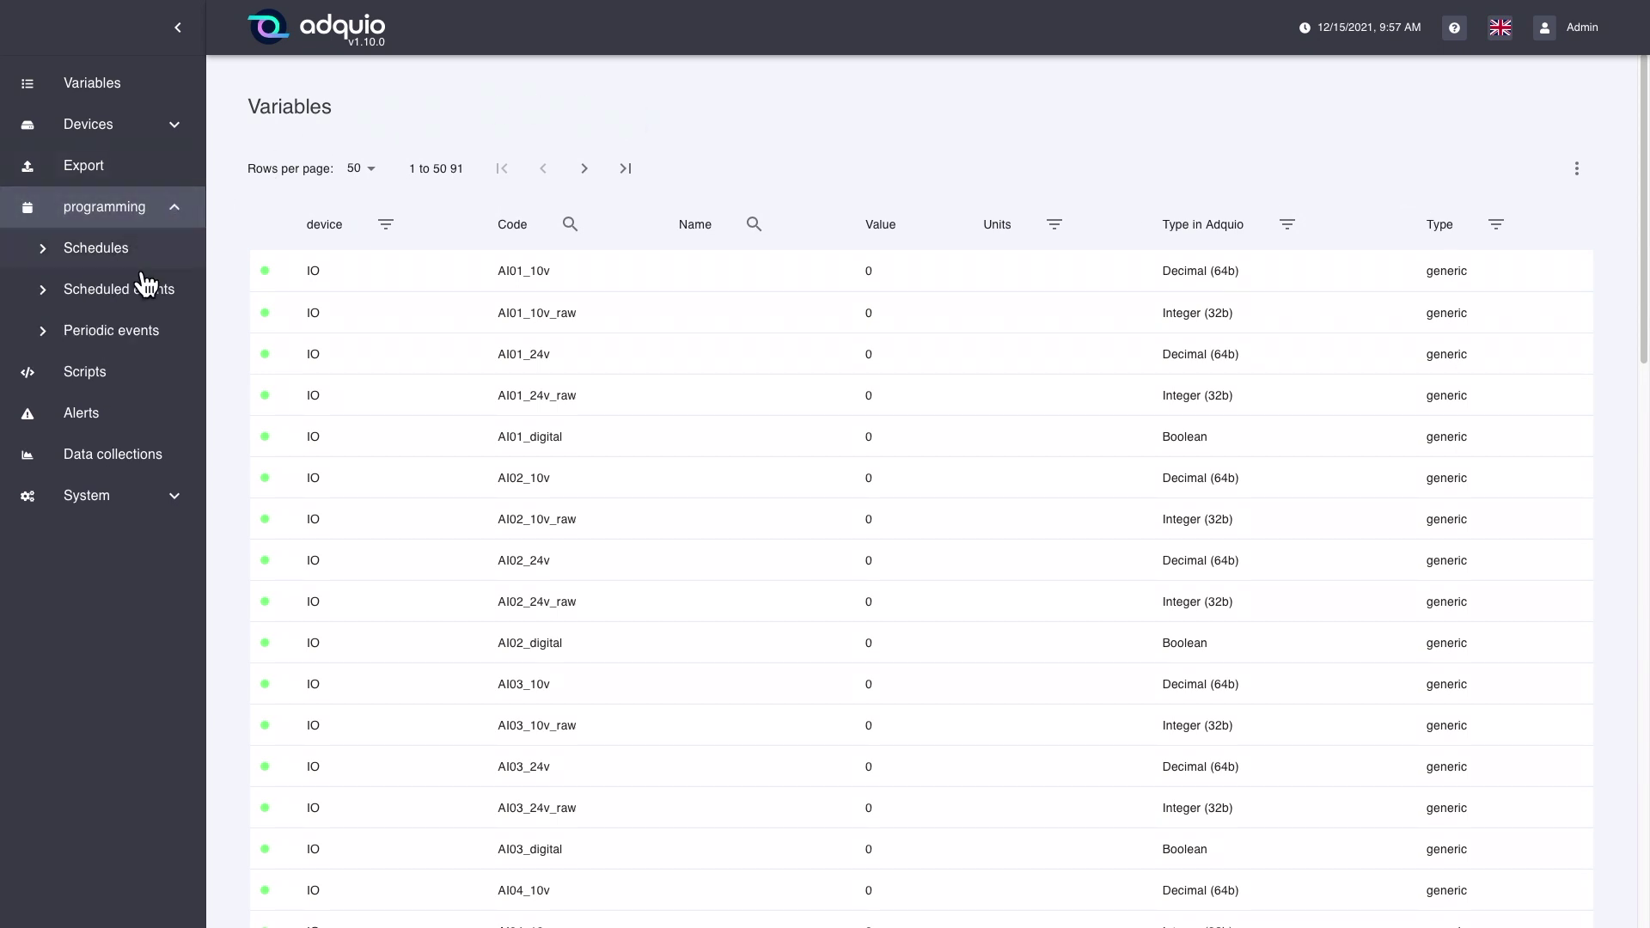
{"action": "left_click", "coordinate": [147, 307]}
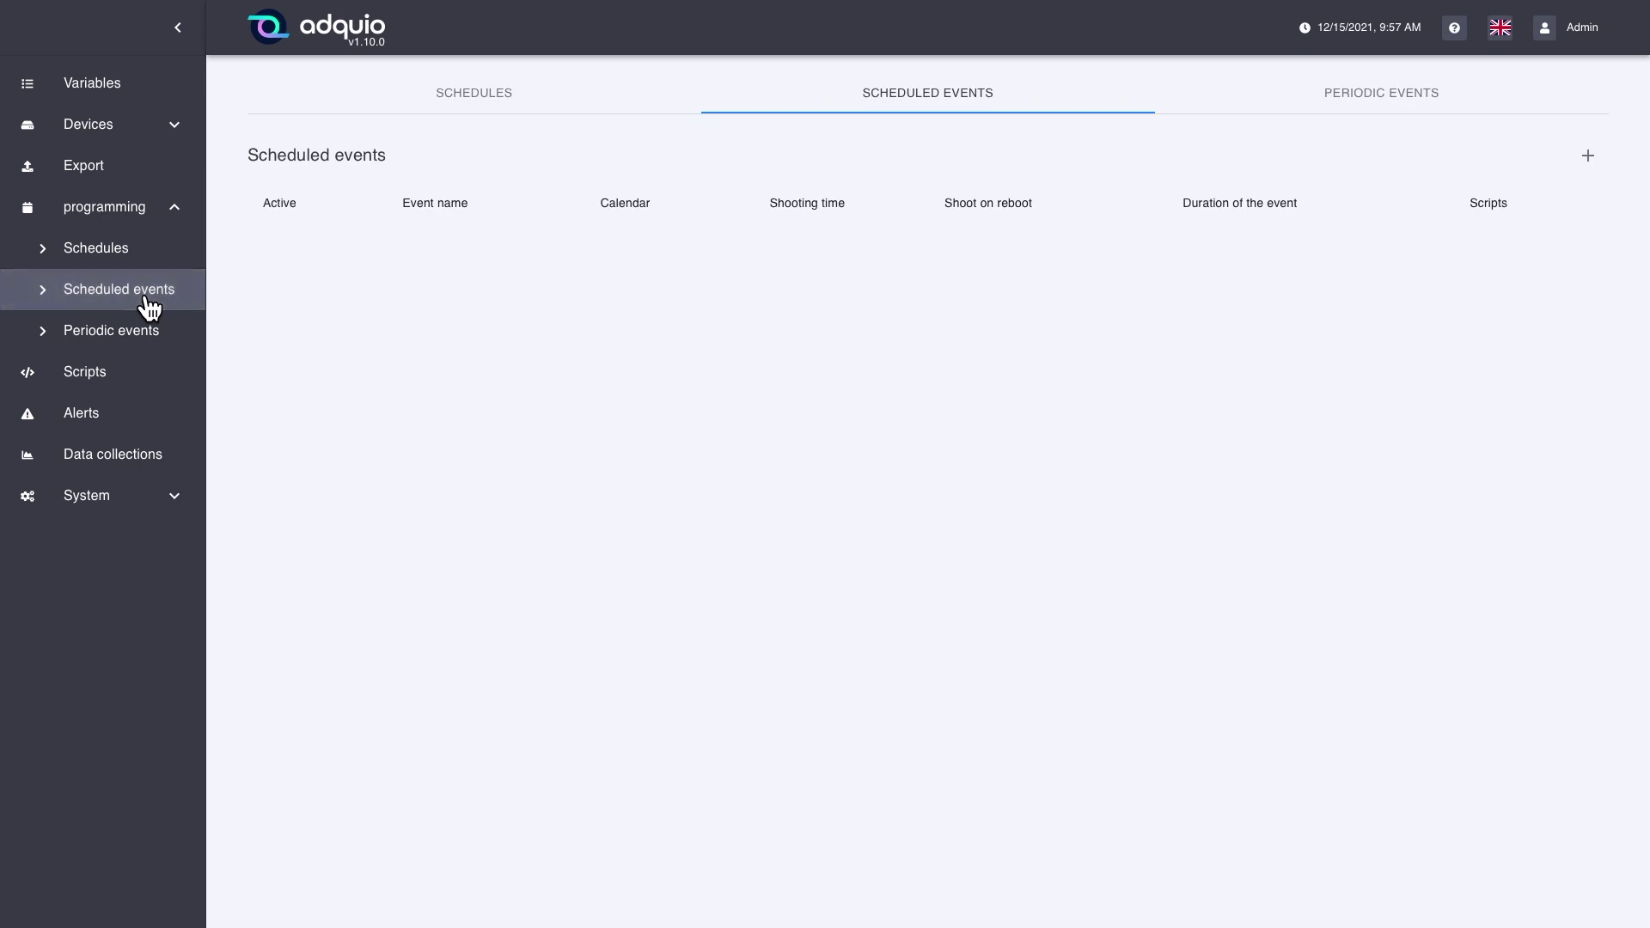
Step: Create a scheduled event named 'Climate_schedule' using the Open_calendar calendar
{"action": "left_click", "coordinate": [1590, 157]}
{"action": "type", "text": "Clima"}
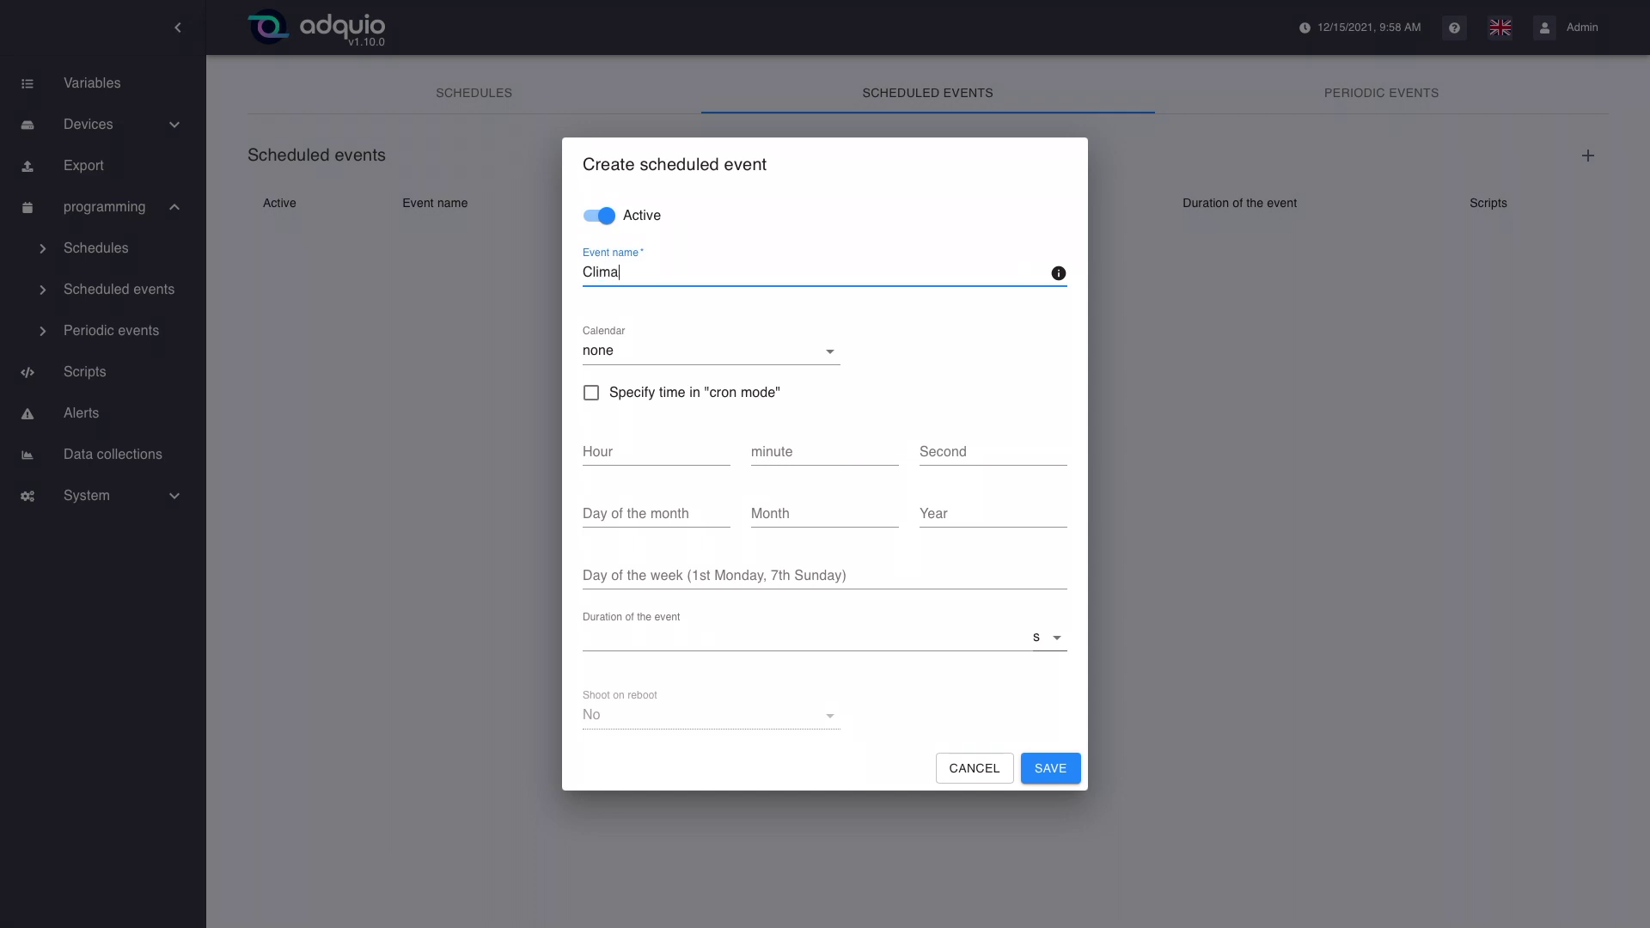
{"action": "type", "text": "te schedule"}
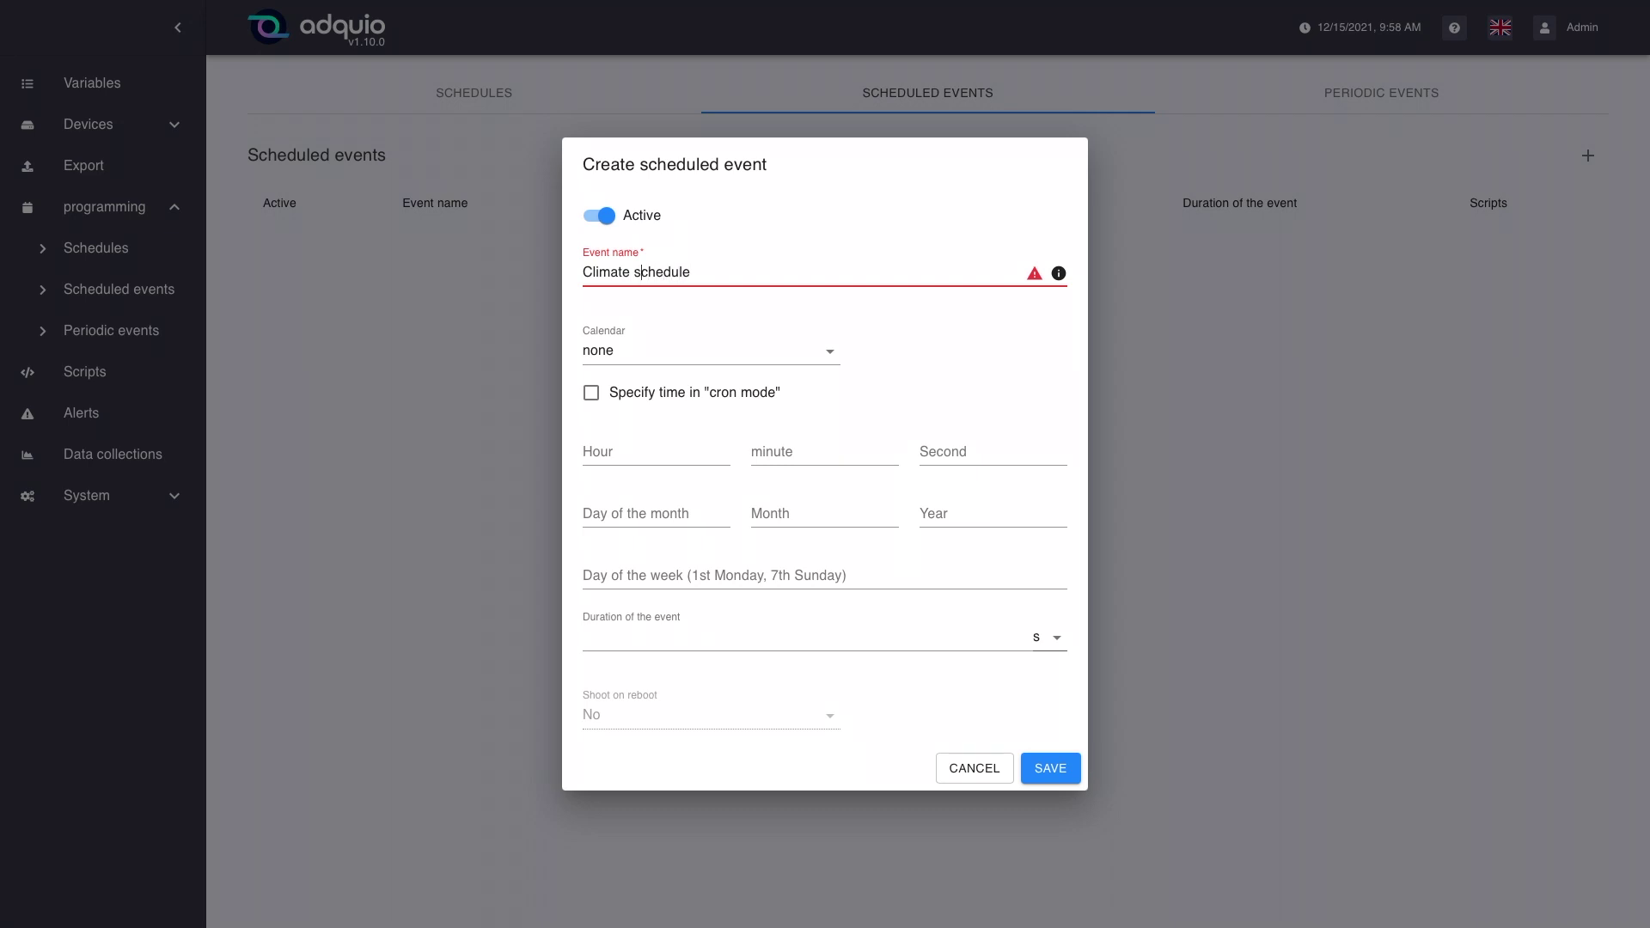
{"action": "key", "text": "BackSpace"}
{"action": "type", "text": "_"}
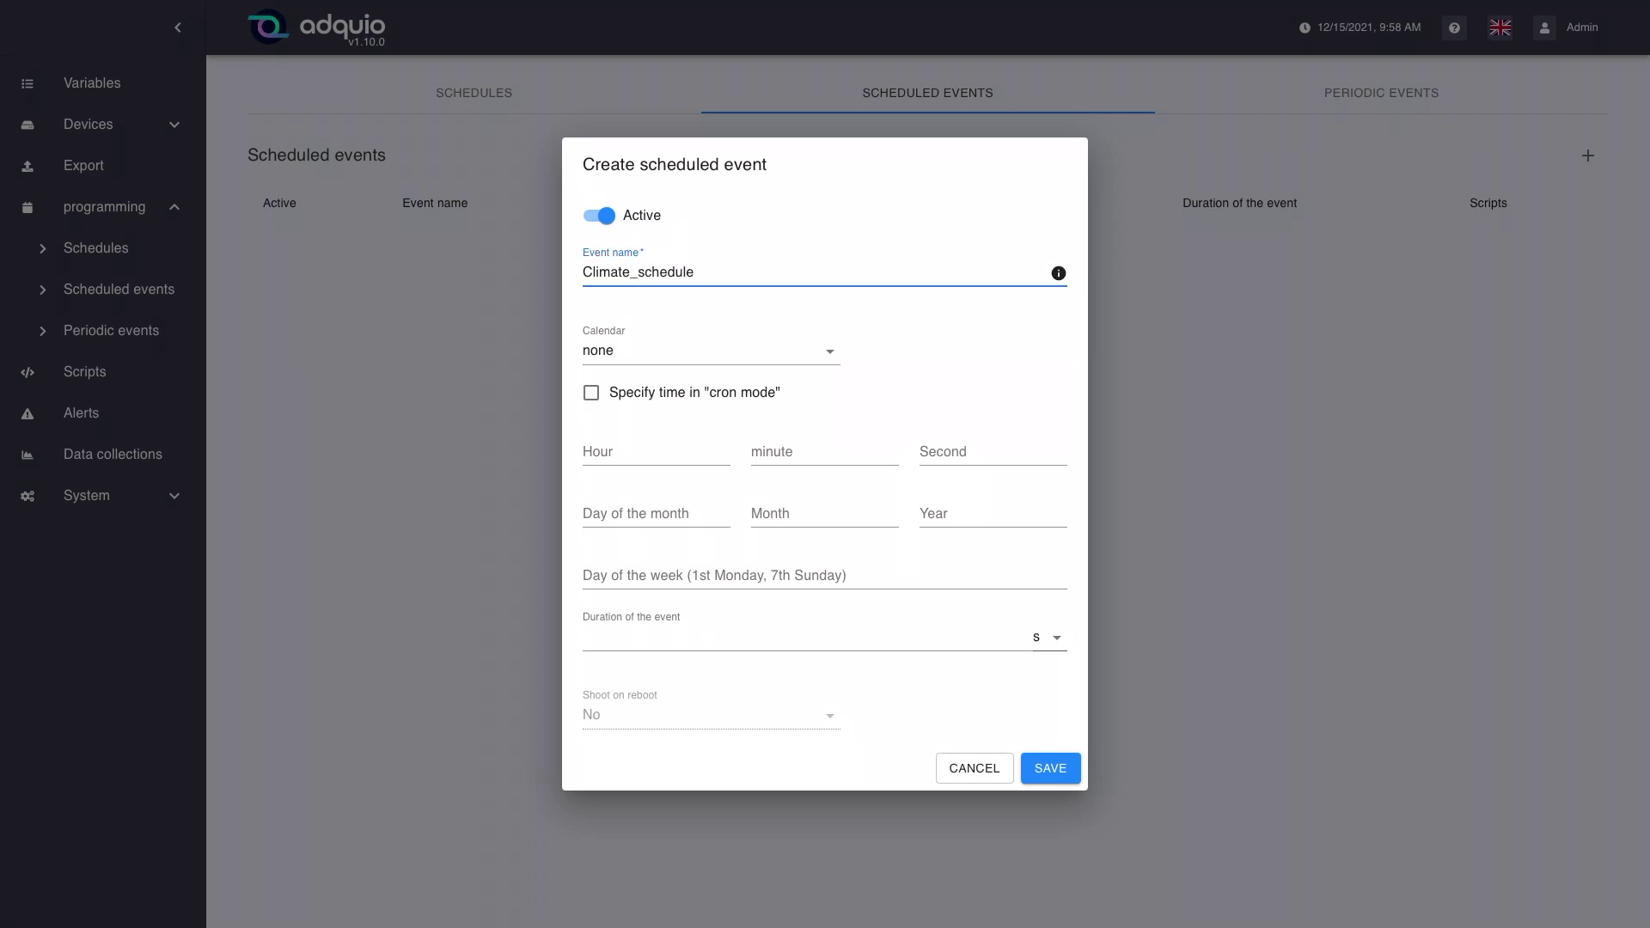
{"action": "left_click", "coordinate": [692, 368]}
{"action": "left_click", "coordinate": [693, 389]}
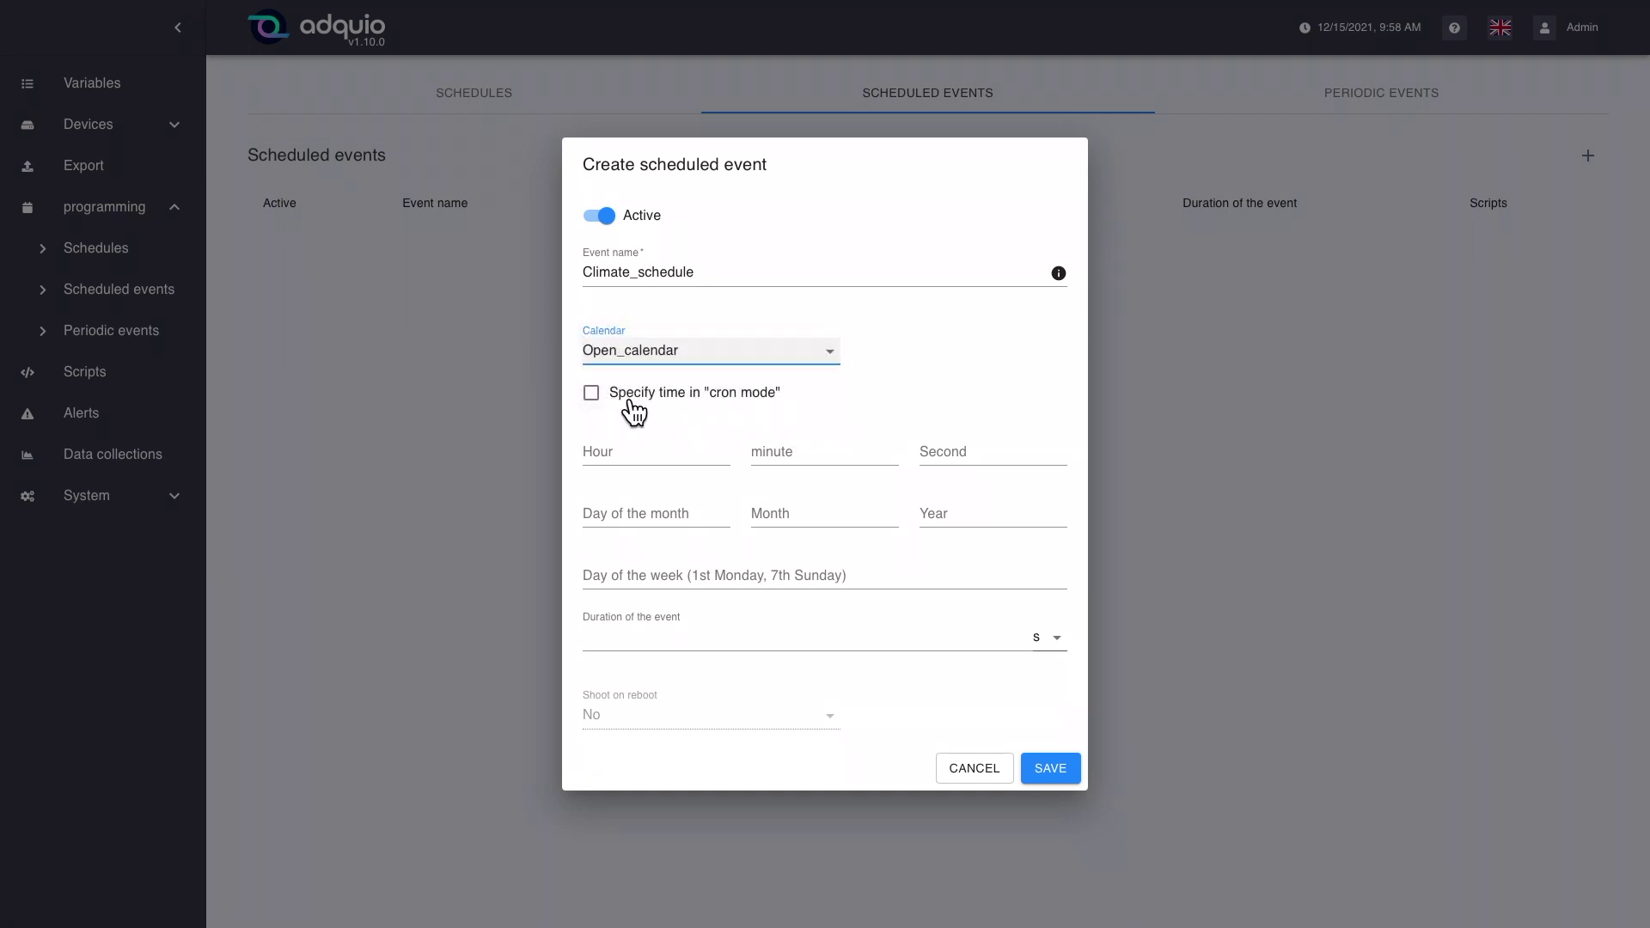
{"action": "left_click", "coordinate": [661, 460]}
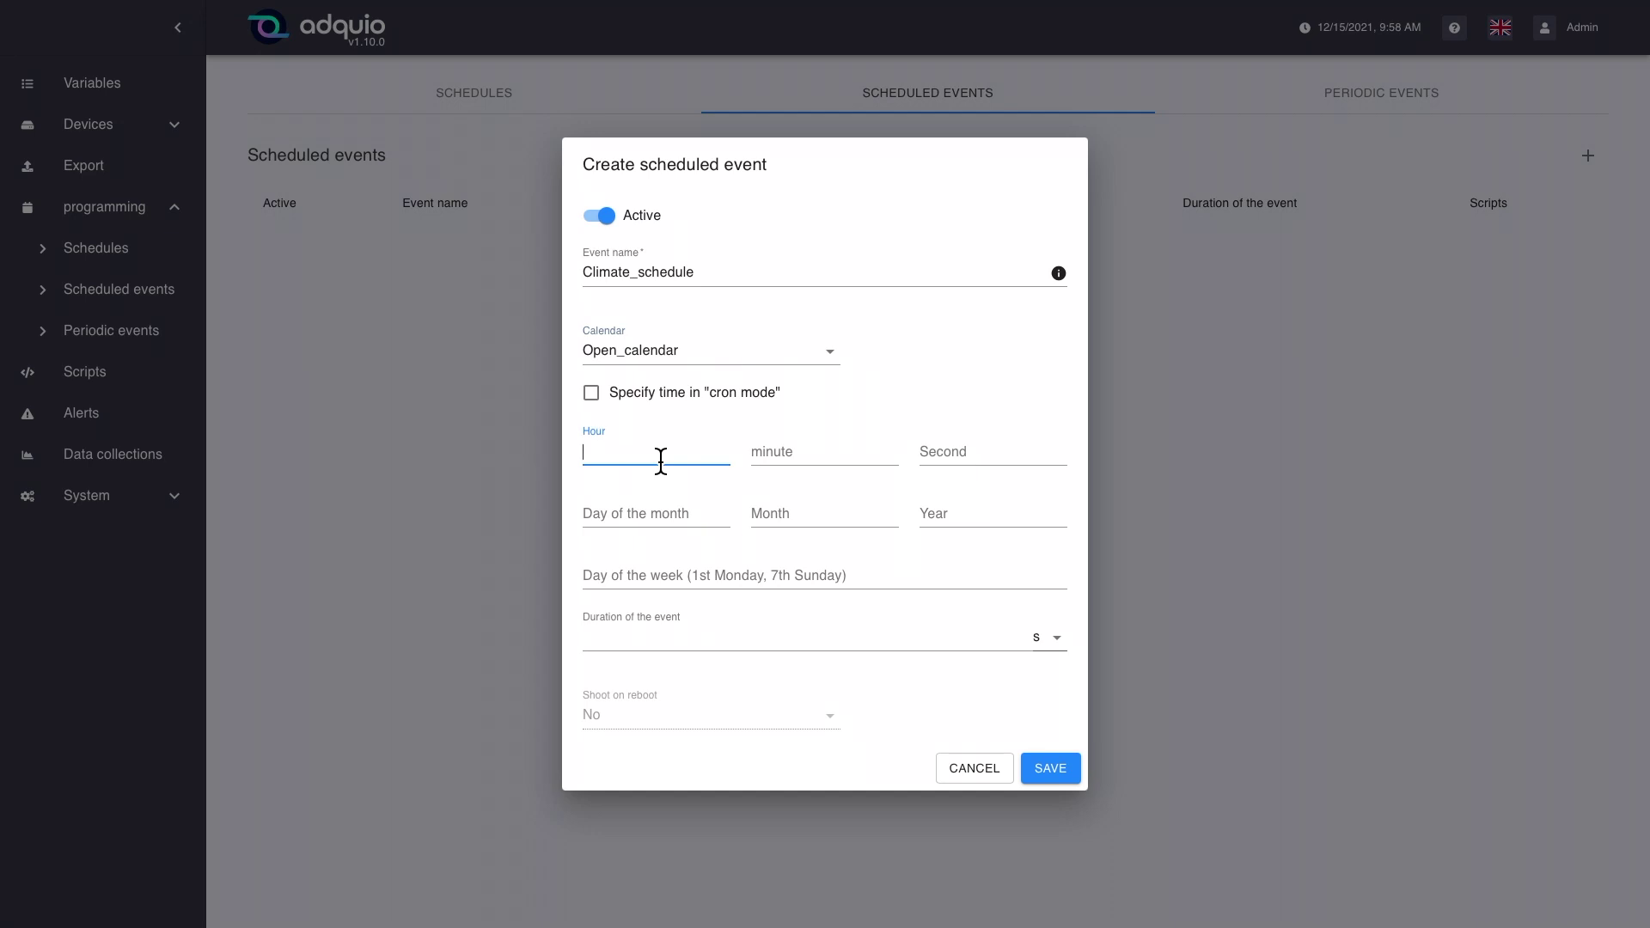
Step: Set the event time to hour 9, minute 00
{"action": "type", "text": "9"}
{"action": "left_click", "coordinate": [777, 461]}
{"action": "type", "text": "00"}
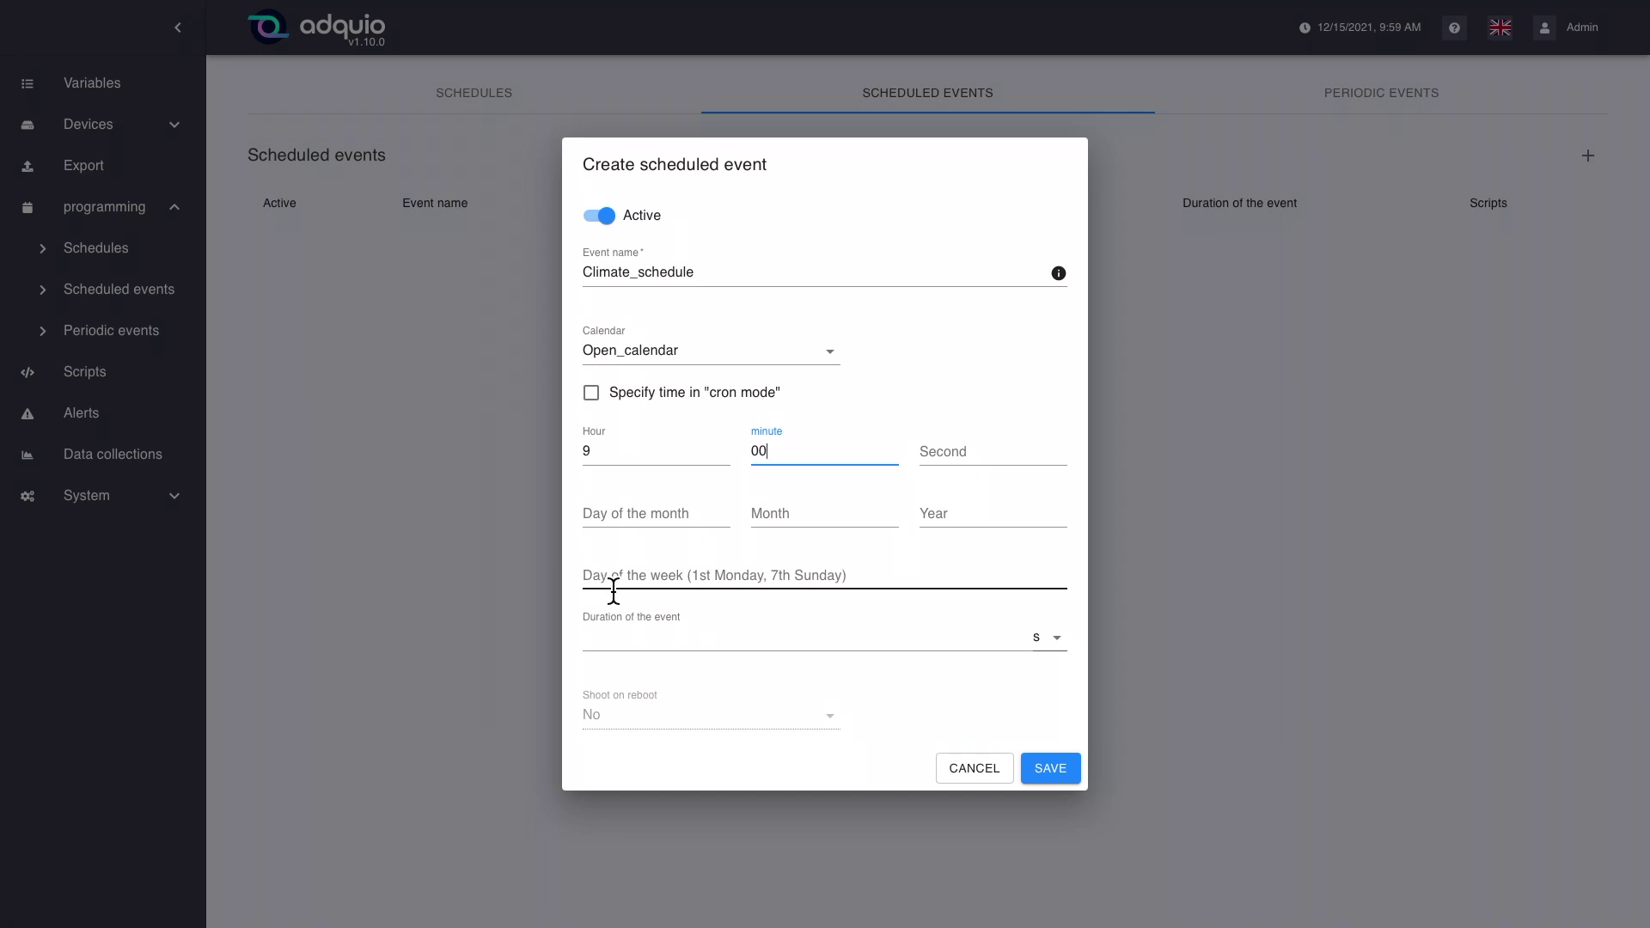
Step: Enter 1,2,3,4,5 as the event's days of the week
{"action": "left_click", "coordinate": [613, 587]}
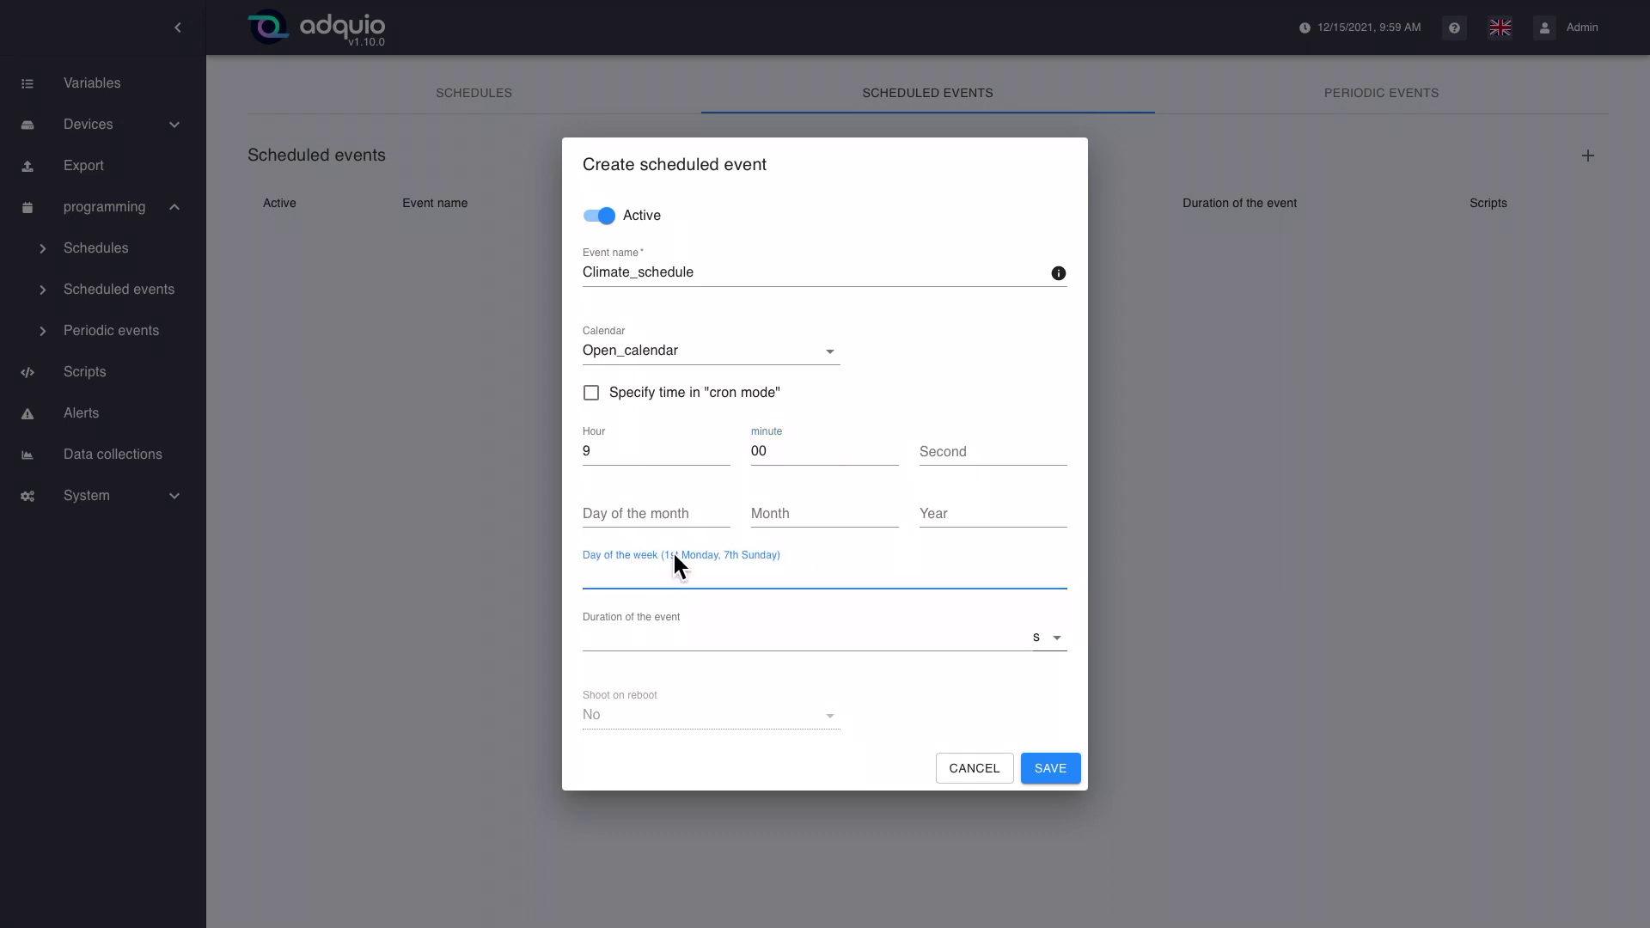
{"action": "type", "text": "1,2,3,4,5"}
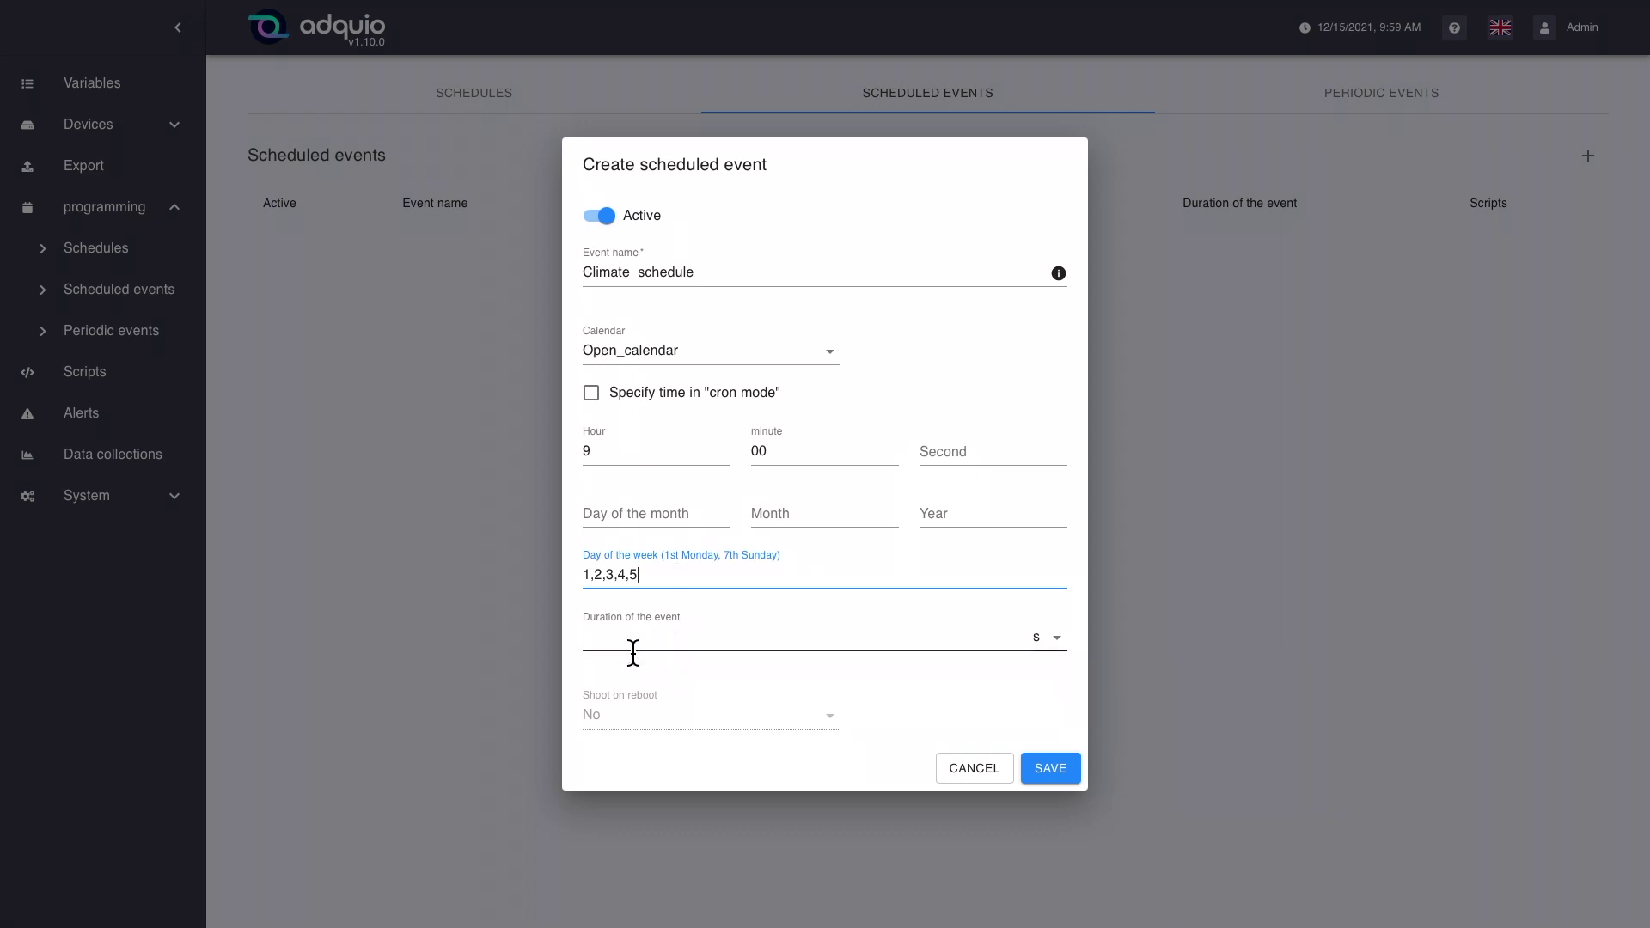
{"action": "left_click", "coordinate": [634, 649]}
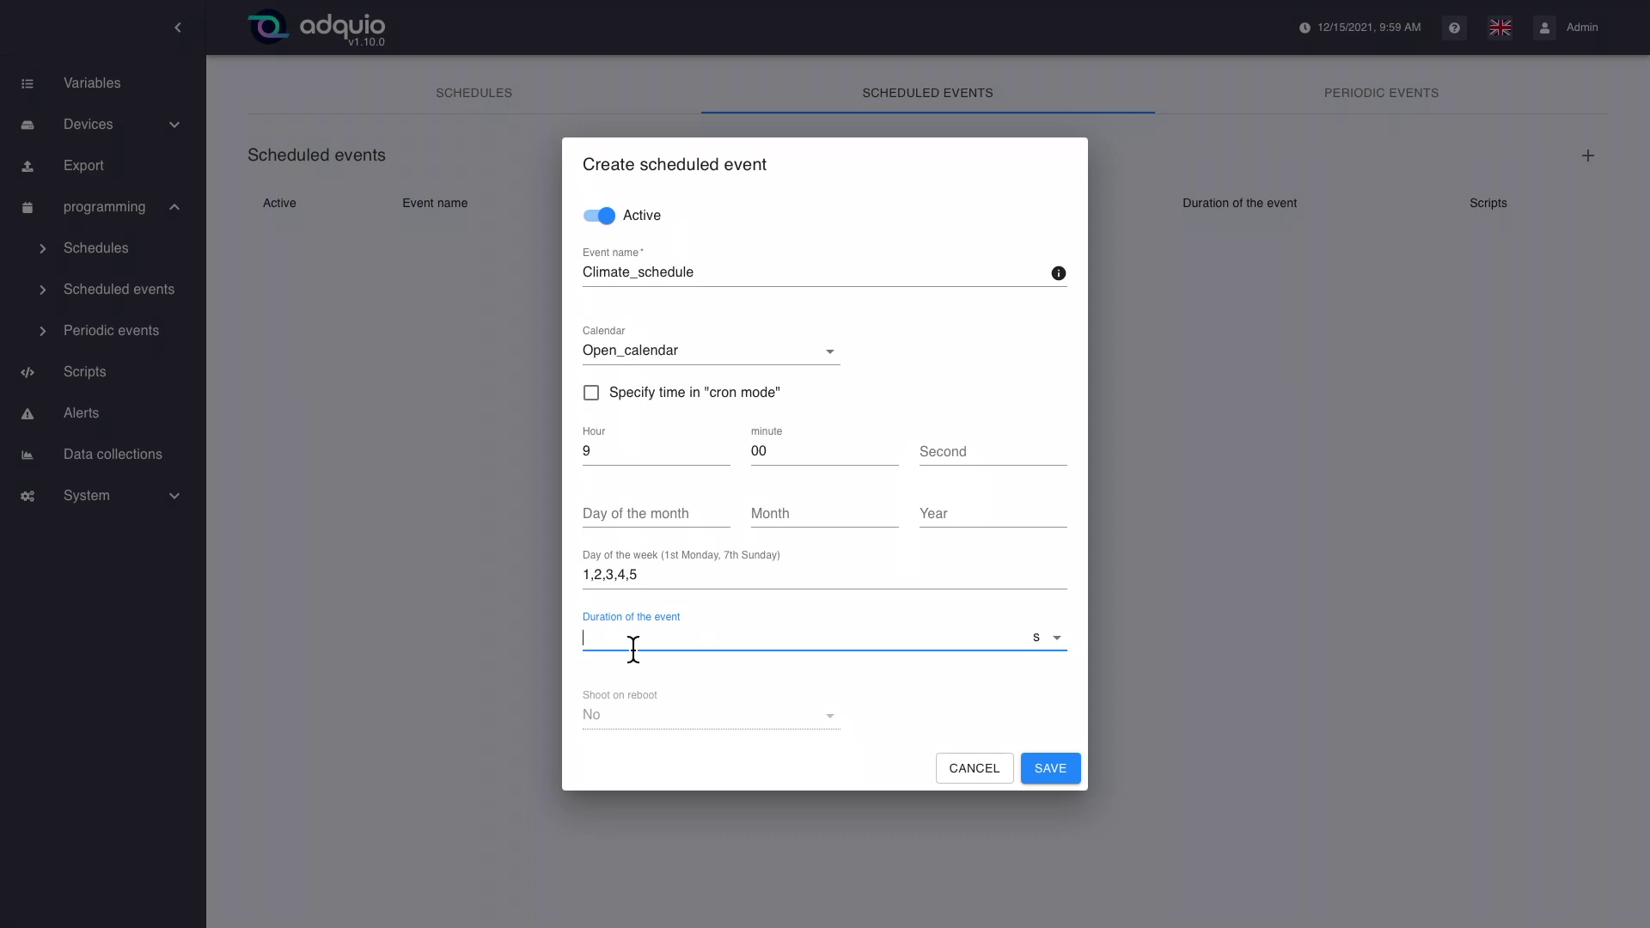
Step: Set the Climate_schedule event duration to 13 hours
{"action": "type", "text": "13"}
{"action": "left_click", "coordinate": [1059, 644]}
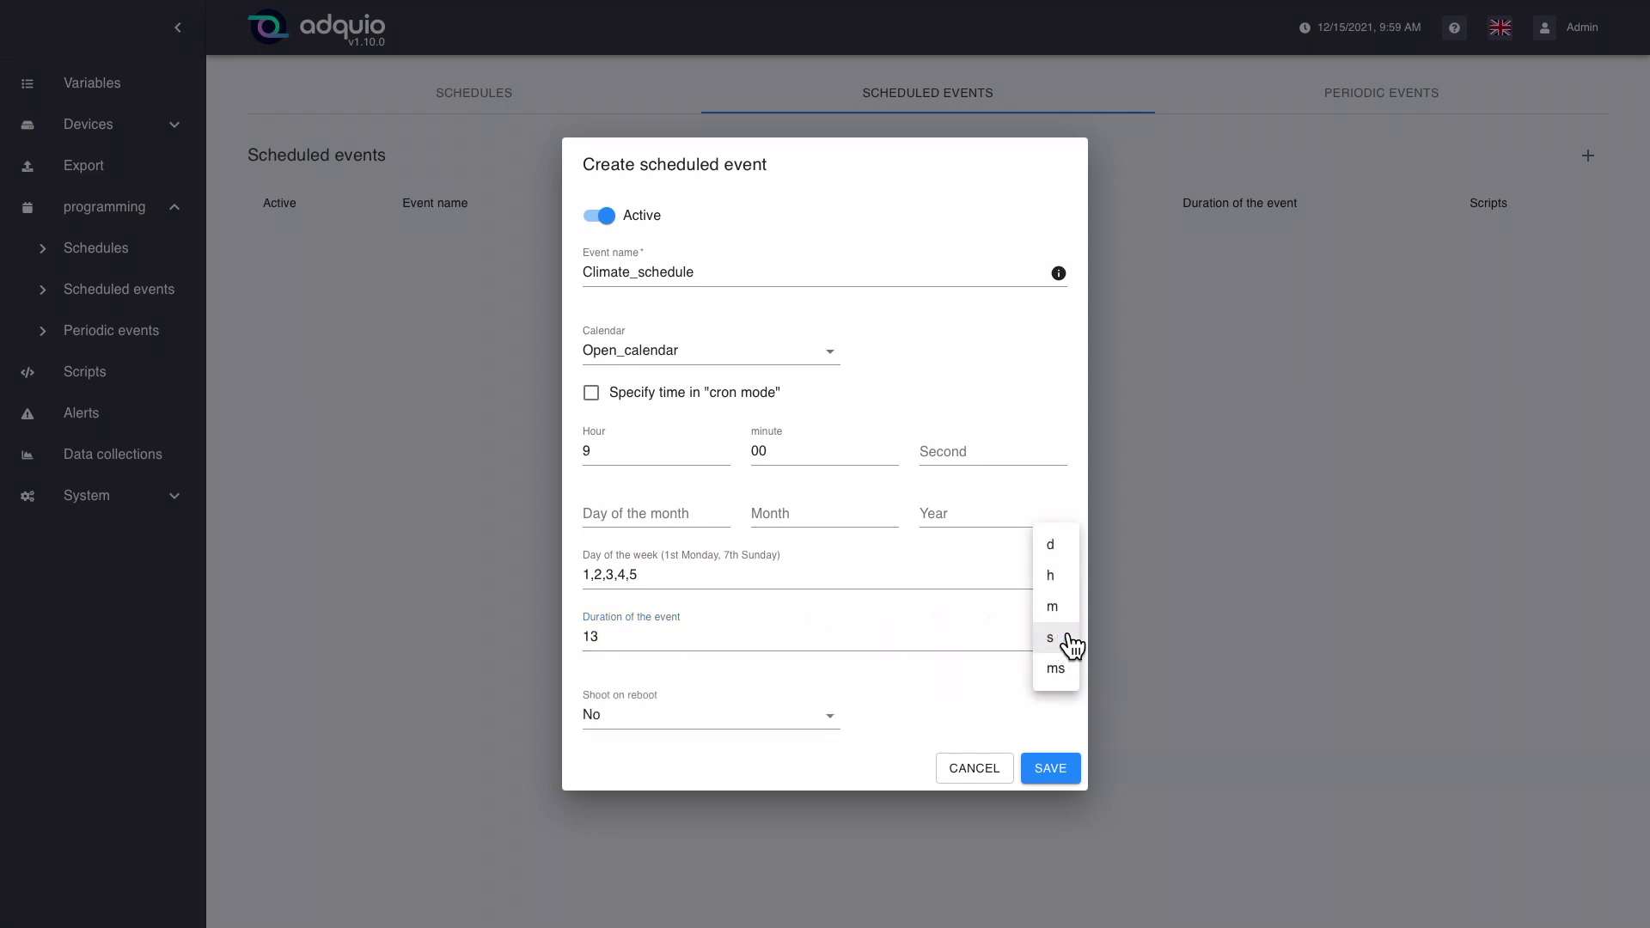
{"action": "left_click", "coordinate": [1066, 583]}
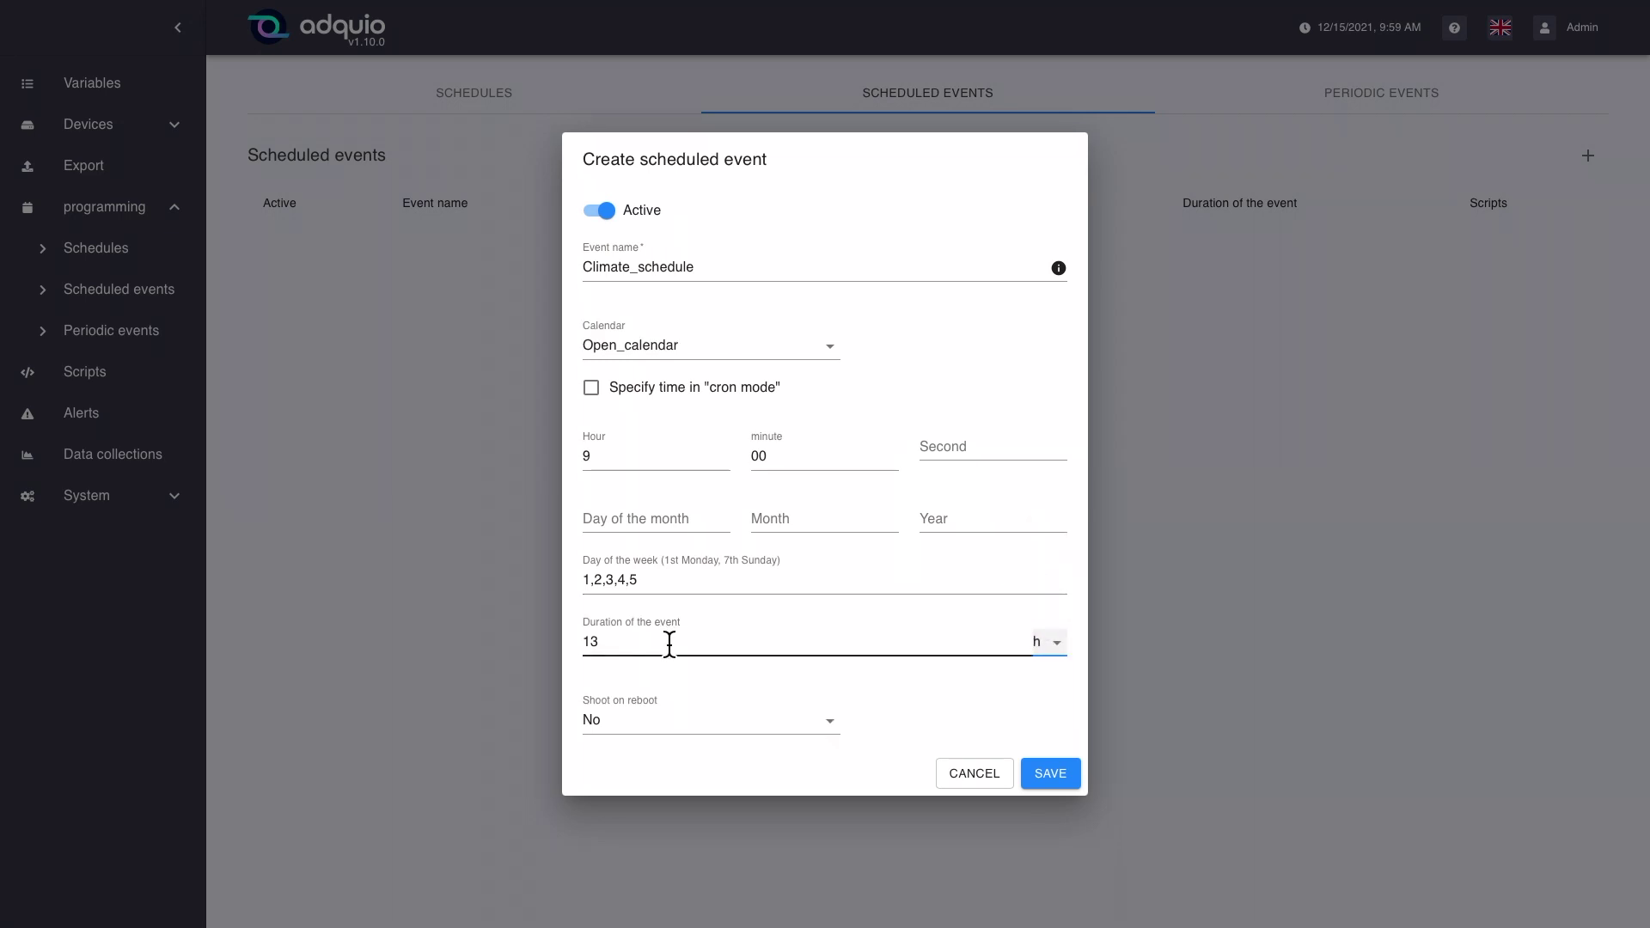
{"action": "left_click", "coordinate": [656, 737]}
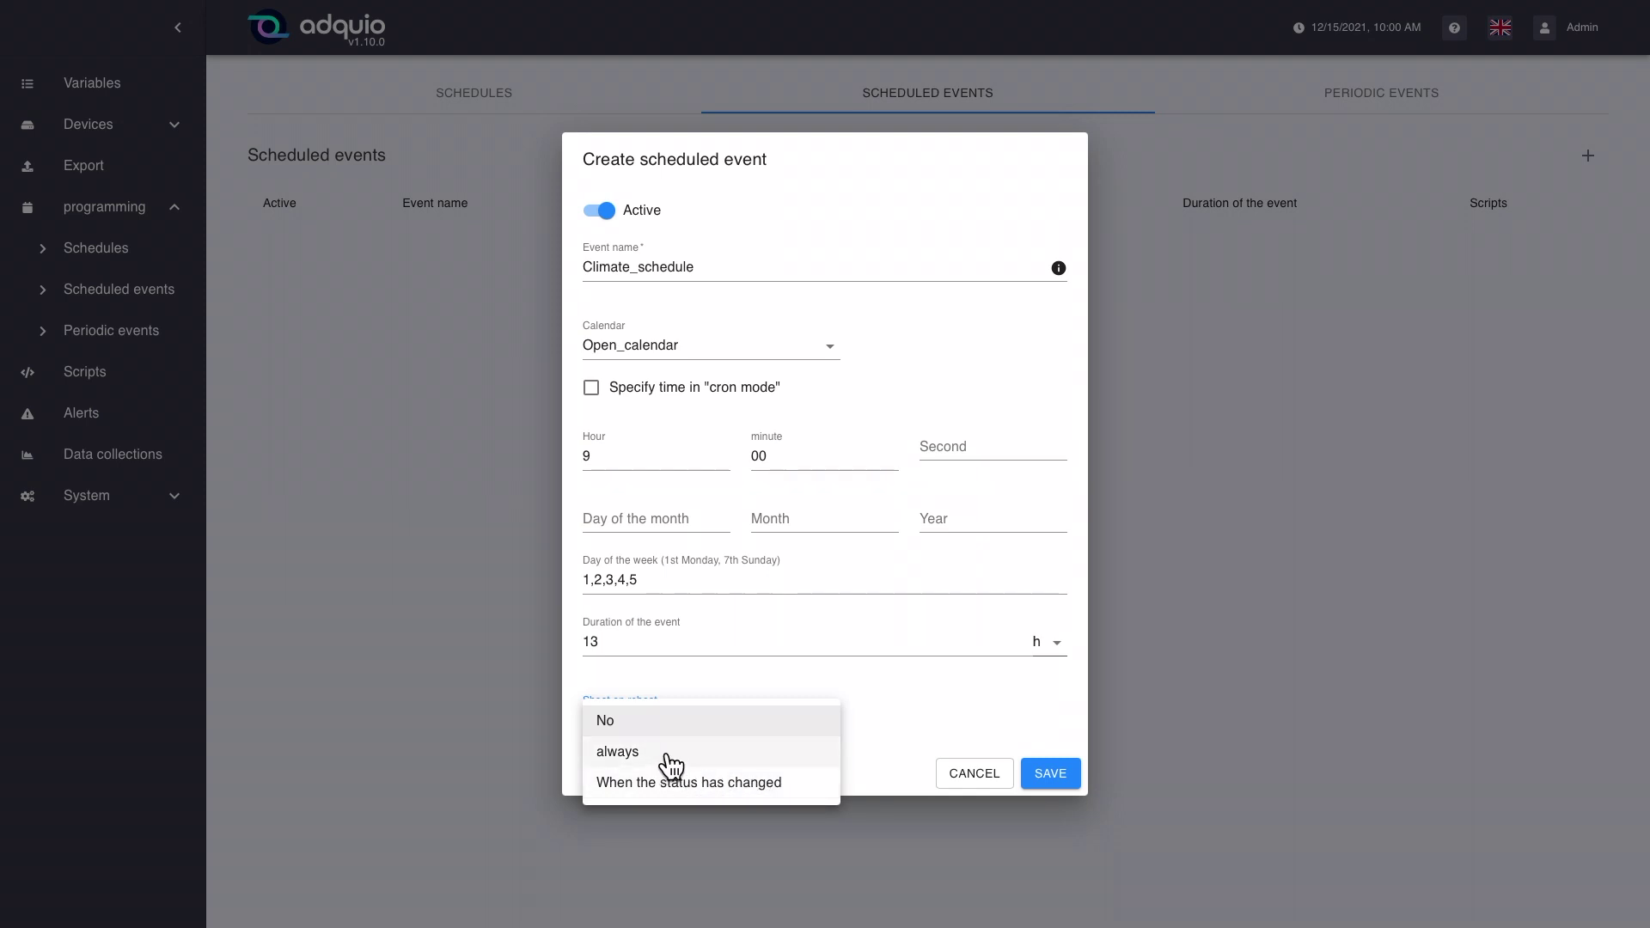
Step: Set Shoot on reboot to No for Climate_schedule
{"action": "left_click", "coordinate": [672, 762]}
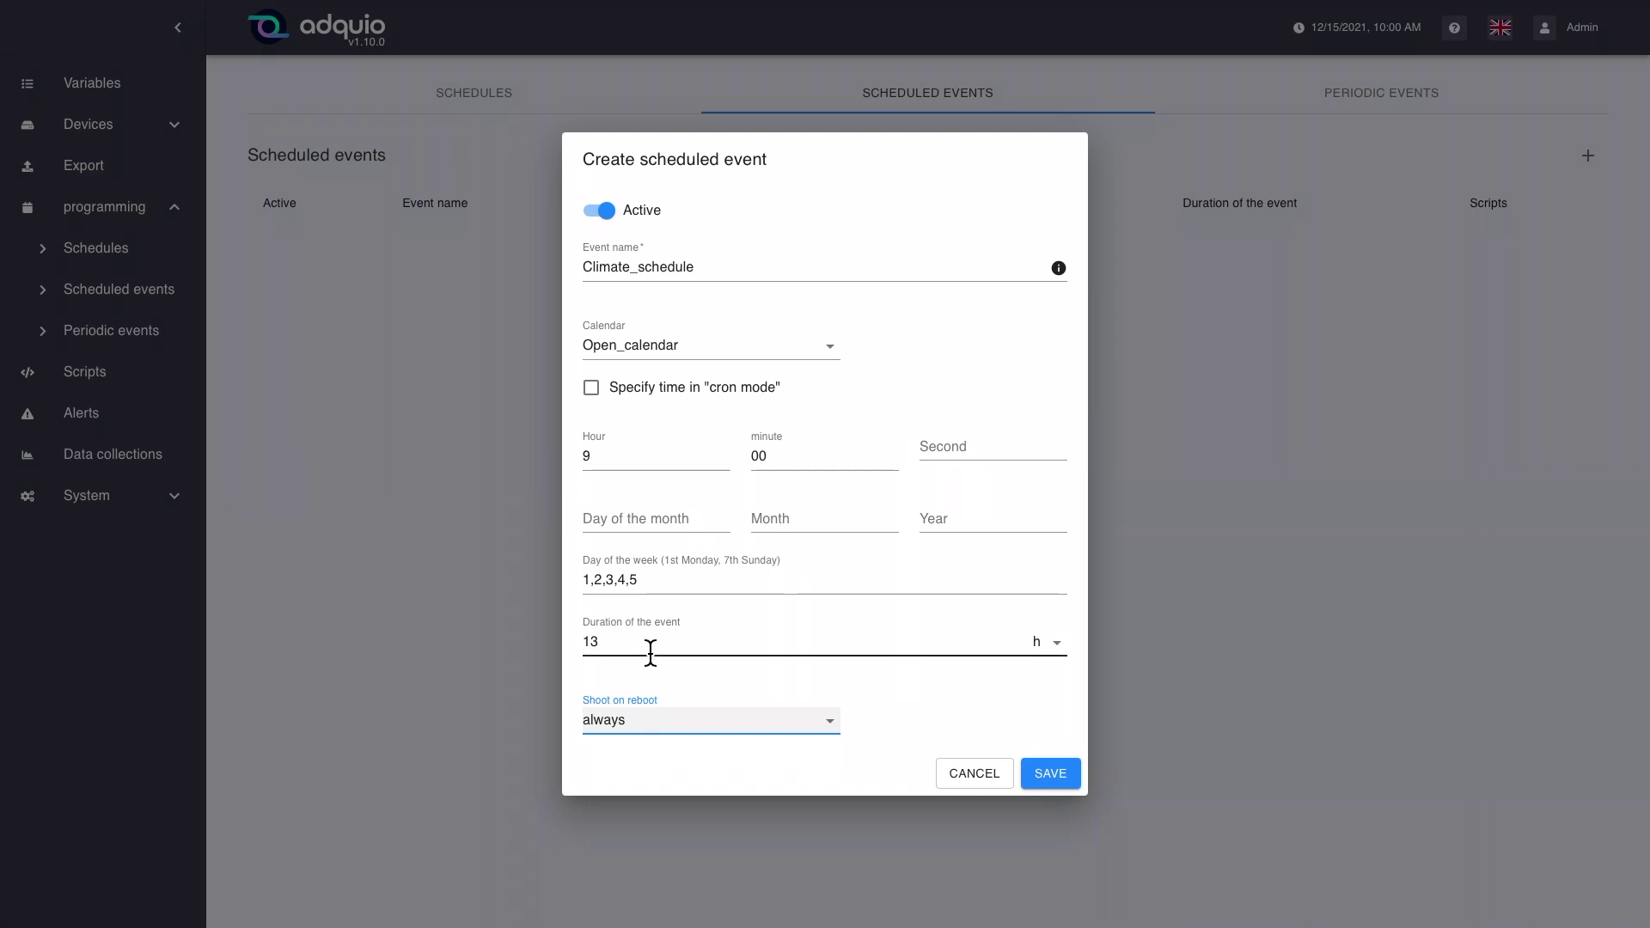
{"action": "left_click", "coordinate": [666, 722]}
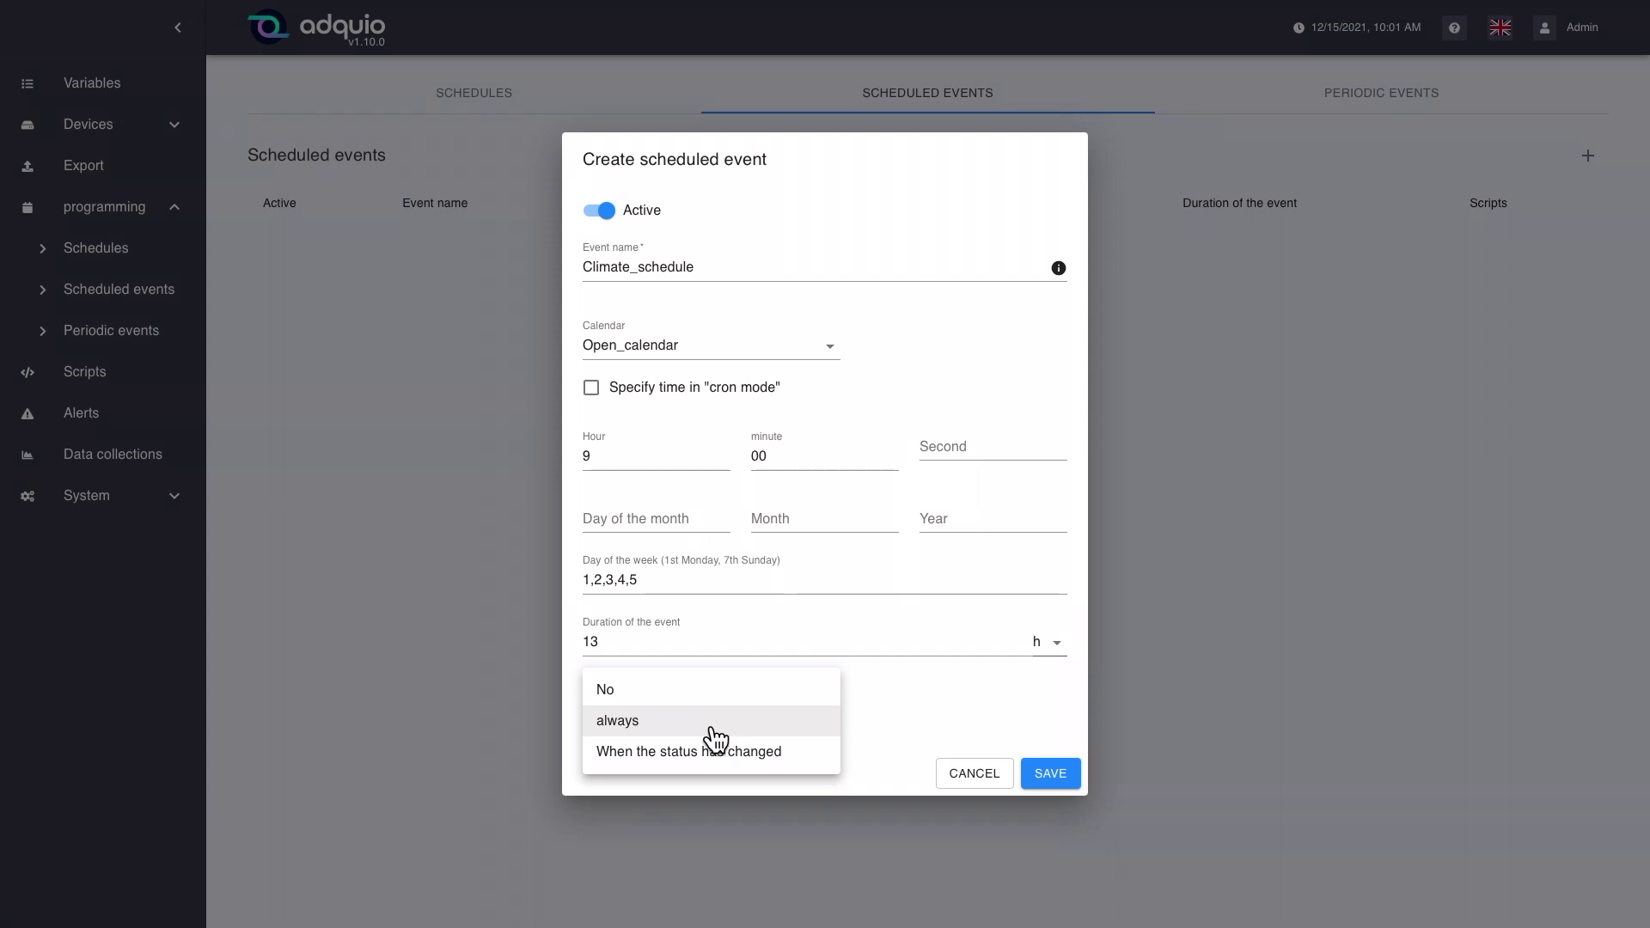
{"action": "left_click", "coordinate": [692, 690]}
Step: Clear the 1,2,3,4,5 weekday list from the Day of the week field
{"action": "left_click", "coordinate": [697, 585]}
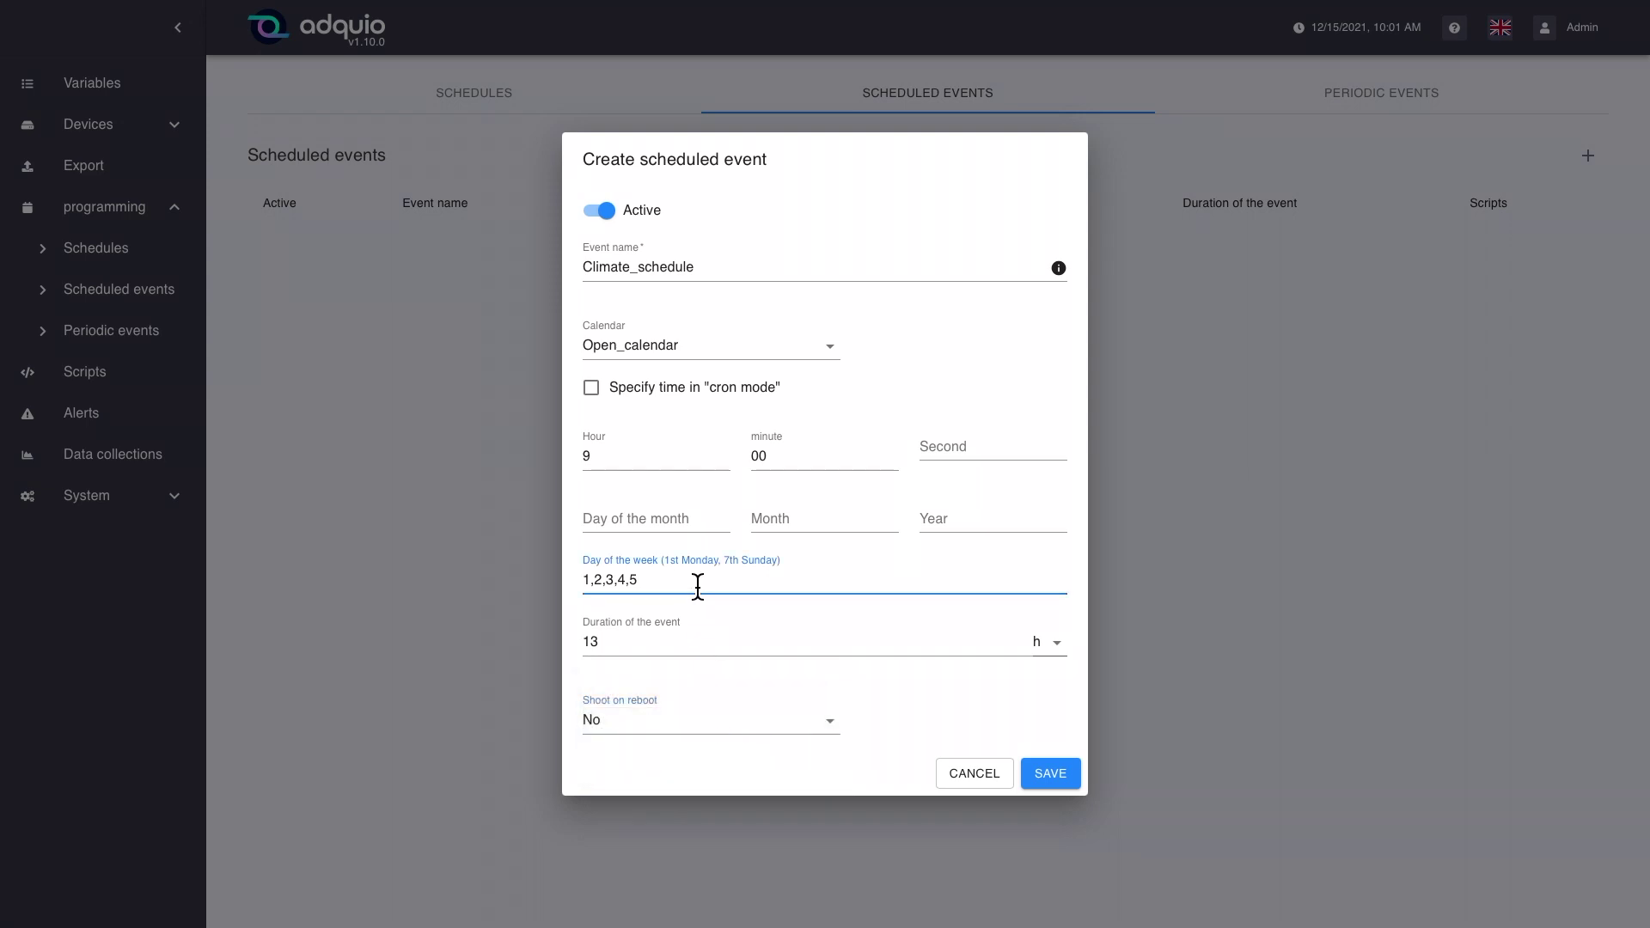
{"action": "key", "text": "BackSpace"}
{"action": "key", "text": "BackSpace"}
{"action": "key", "text": "BackSpace"}
{"action": "key", "text": "BackSpace"}
{"action": "key", "text": "BackSpace"}
{"action": "key", "text": "BackSpace"}
{"action": "key", "text": "BackSpace"}
{"action": "key", "text": "BackSpace"}
{"action": "key", "text": "BackSpace"}
{"action": "left_click", "coordinate": [607, 413]}
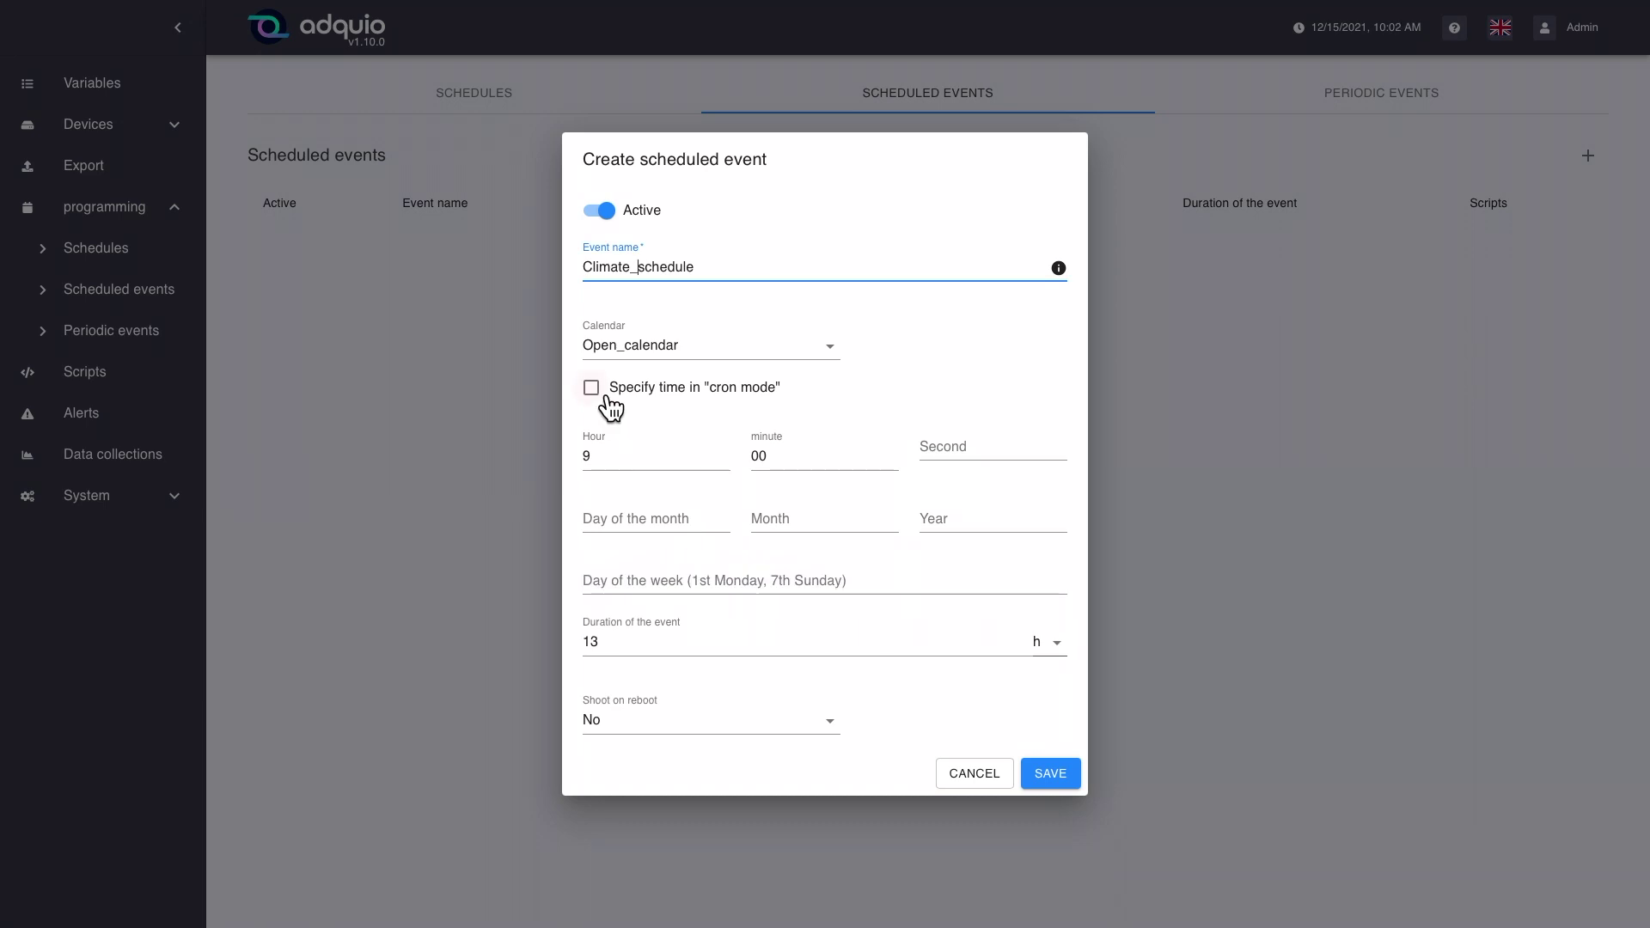
Step: Tick 'Specify time in cron mode' and move into the Shooting time field
{"action": "left_click", "coordinate": [608, 401]}
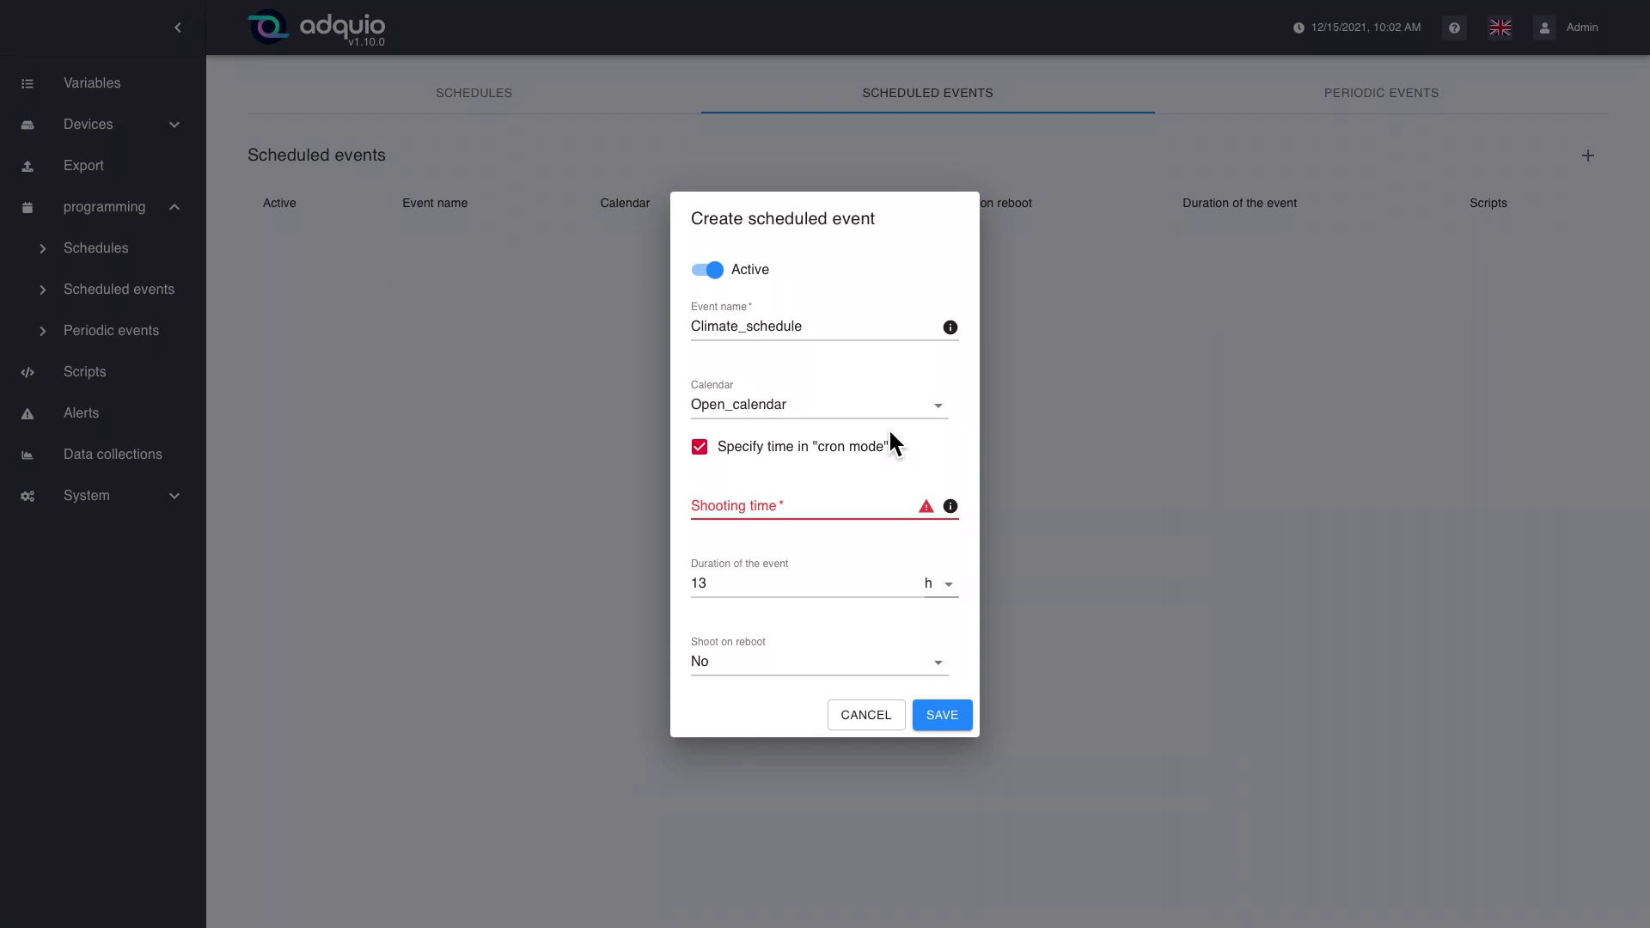
{"action": "left_click", "coordinate": [749, 516]}
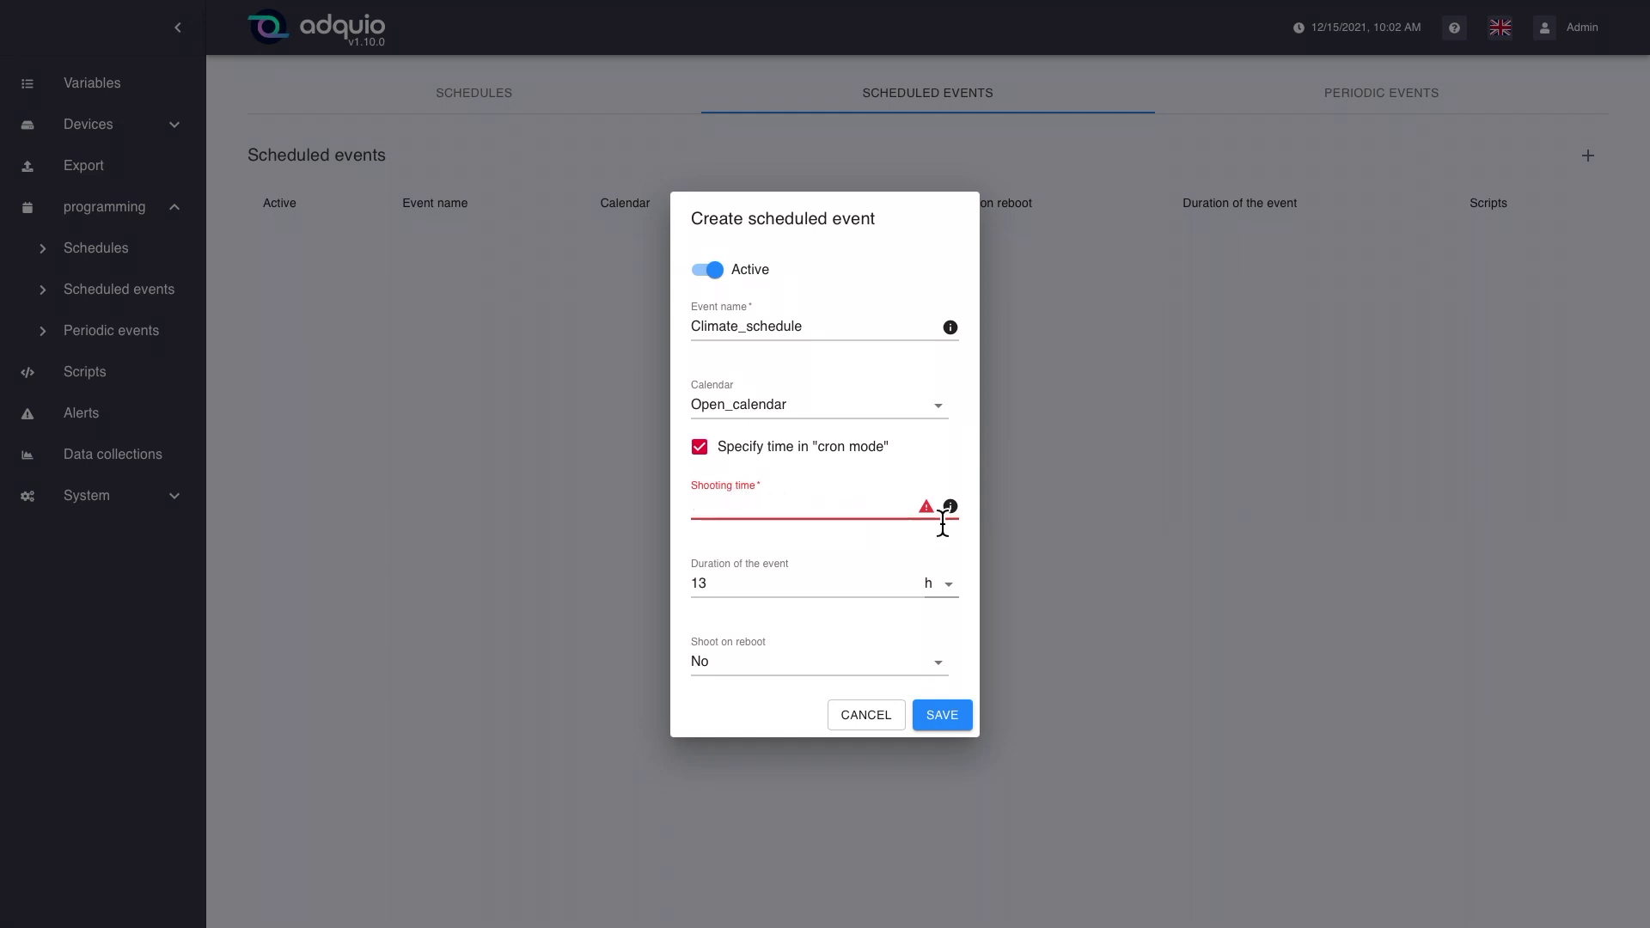
{"action": "mouse_move", "coordinate": [946, 520]}
Step: Enter the cron shooting time 0 0 9 * * *, correcting the typing mistakes along the way
{"action": "left_click", "coordinate": [771, 516]}
{"action": "type", "text": "0"}
{"action": "type", "text": "0"}
{"action": "type", "text": ",3,4"}
{"action": "key", "text": "BackSpace"}
{"action": "key", "text": "BackSpace"}
{"action": "key", "text": "BackSpace"}
{"action": "type", "text": "*"}
{"action": "type", "text": "1"}
{"action": "type", "text": ","}
{"action": "type", "text": "2"}
{"action": "key", "text": "BackSpace"}
{"action": "key", "text": "BackSpace"}
{"action": "key", "text": "BackSpace"}
{"action": "type", "text": "jan, feb,etc"}
{"action": "key", "text": "BackSpace"}
{"action": "key", "text": "BackSpace"}
{"action": "key", "text": "BackSpace"}
{"action": "key", "text": "BackSpace"}
{"action": "key", "text": "BackSpace"}
{"action": "key", "text": "BackSpace"}
{"action": "key", "text": "BackSpace"}
{"action": "key", "text": "BackSpace"}
{"action": "key", "text": "BackSpace"}
{"action": "key", "text": "BackSpace"}
{"action": "key", "text": "BackSpace"}
{"action": "type", "text": "1,2,3,4"}
{"action": "key", "text": "BackSpace"}
{"action": "key", "text": "BackSpace"}
{"action": "key", "text": "BackSpace"}
{"action": "key", "text": "BackSpace"}
{"action": "key", "text": "BackSpace"}
{"action": "key", "text": "BackSpace"}
{"action": "key", "text": "BackSpace"}
{"action": "type", "text": "*"}
{"action": "type", "text": "7"}
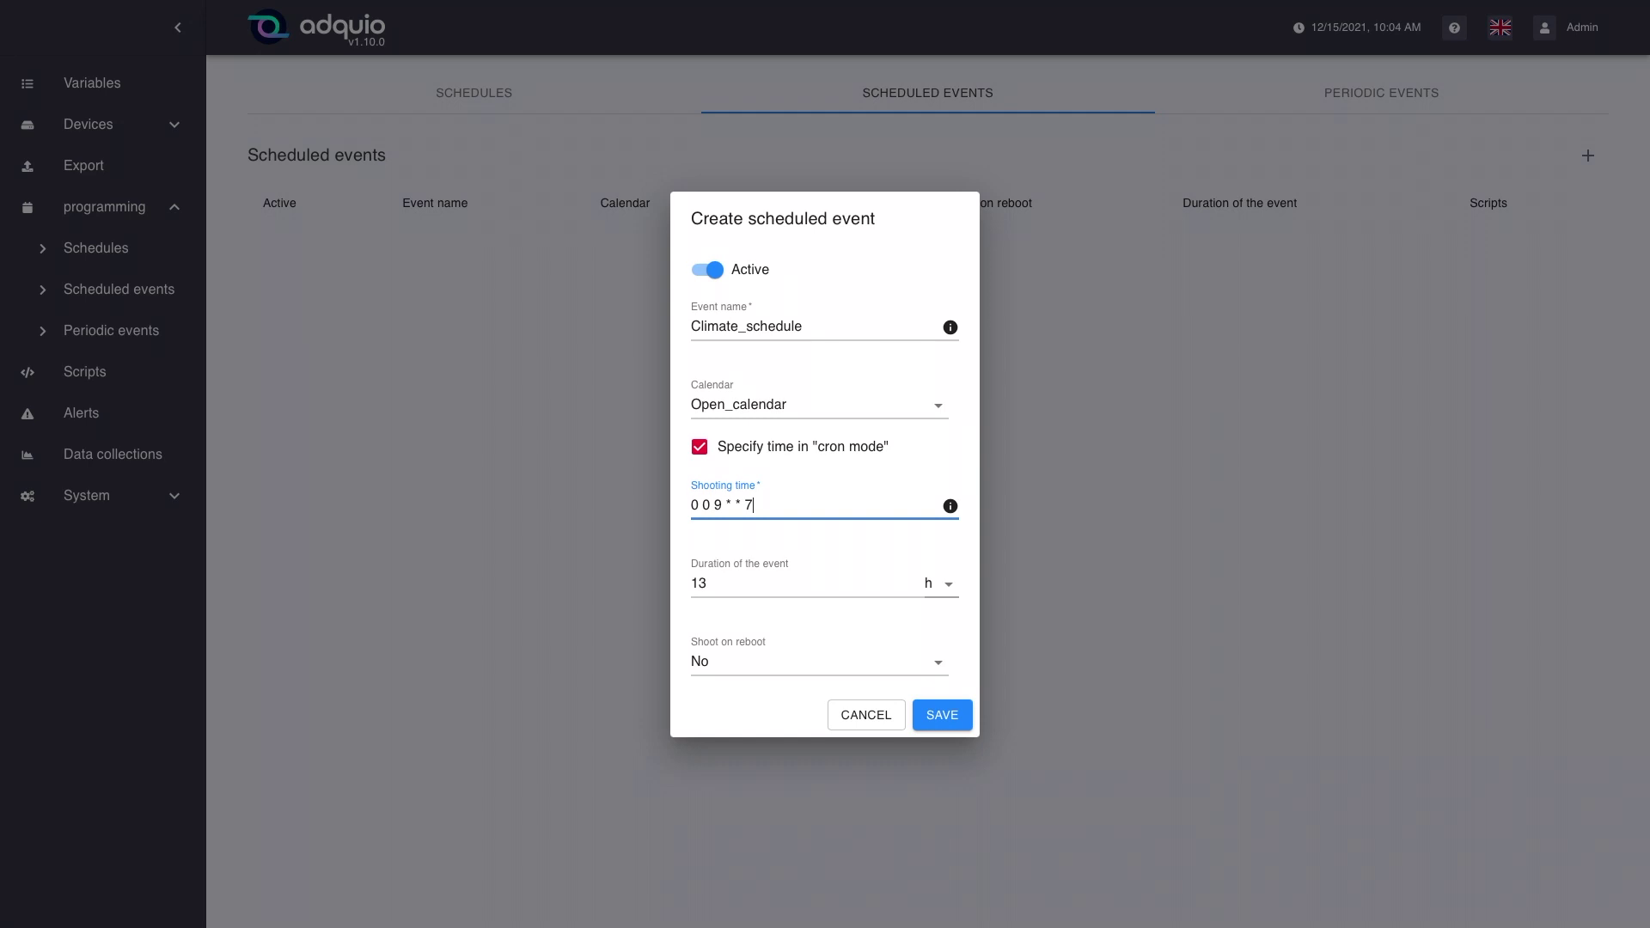
{"action": "key", "text": "BackSpace"}
Step: Save Climate_schedule and reopen it in the Edit event form
{"action": "left_click", "coordinate": [958, 725]}
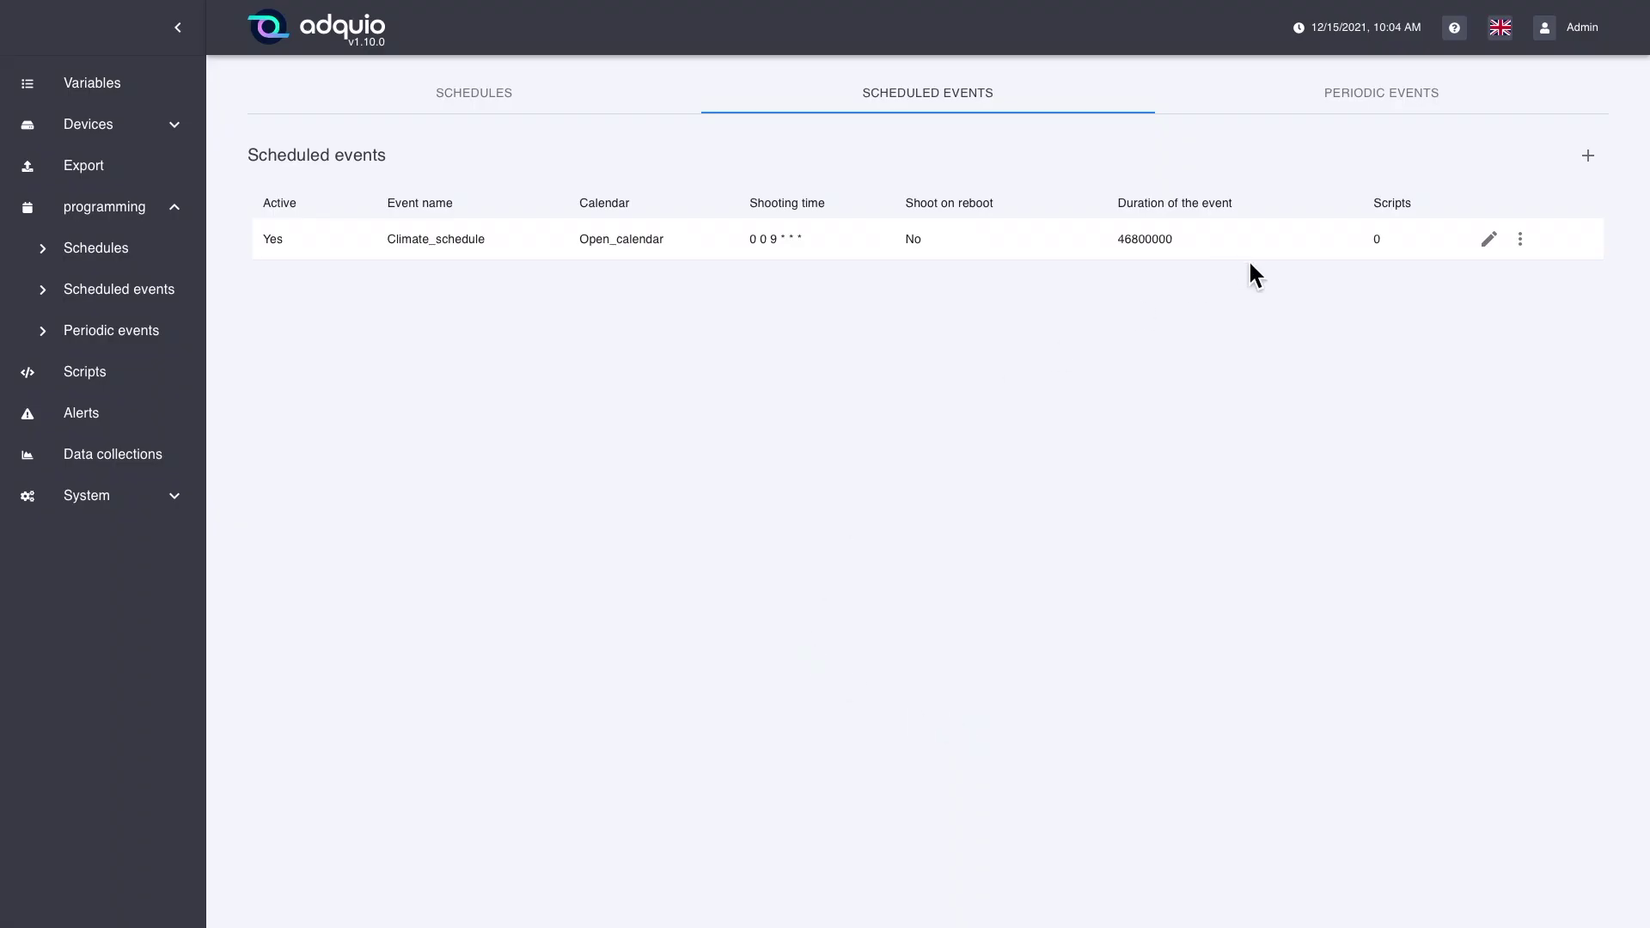
{"action": "left_click", "coordinate": [1501, 245]}
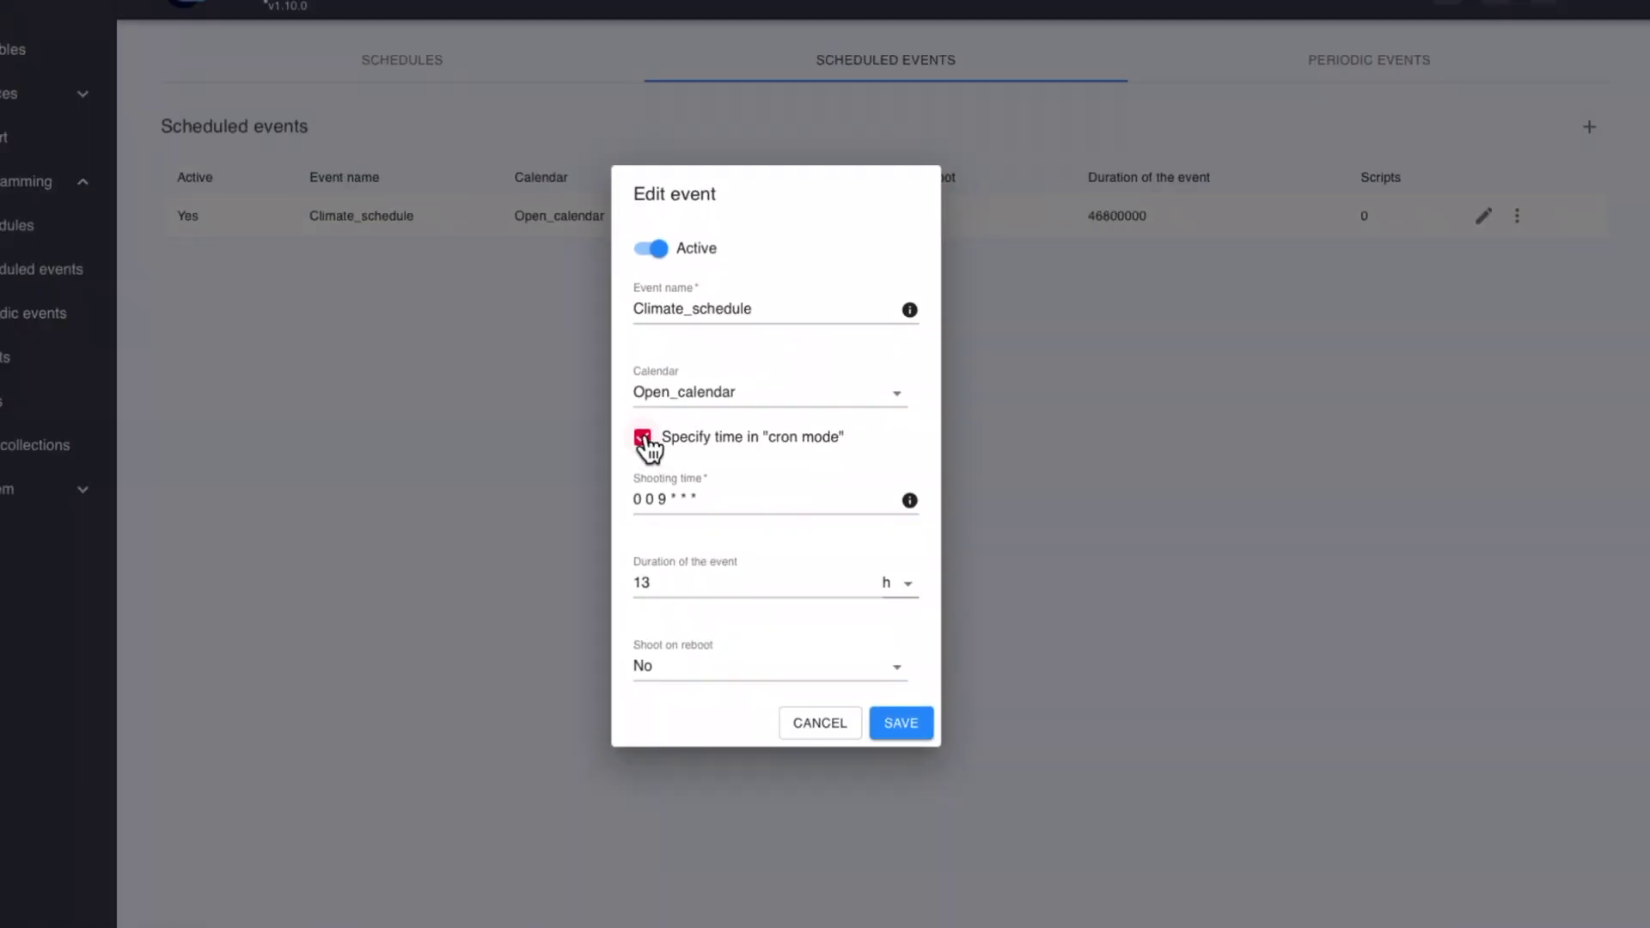
Step: Turn off cron mode, set the start time to hour 9, minute 00, and save
{"action": "left_click", "coordinate": [643, 439]}
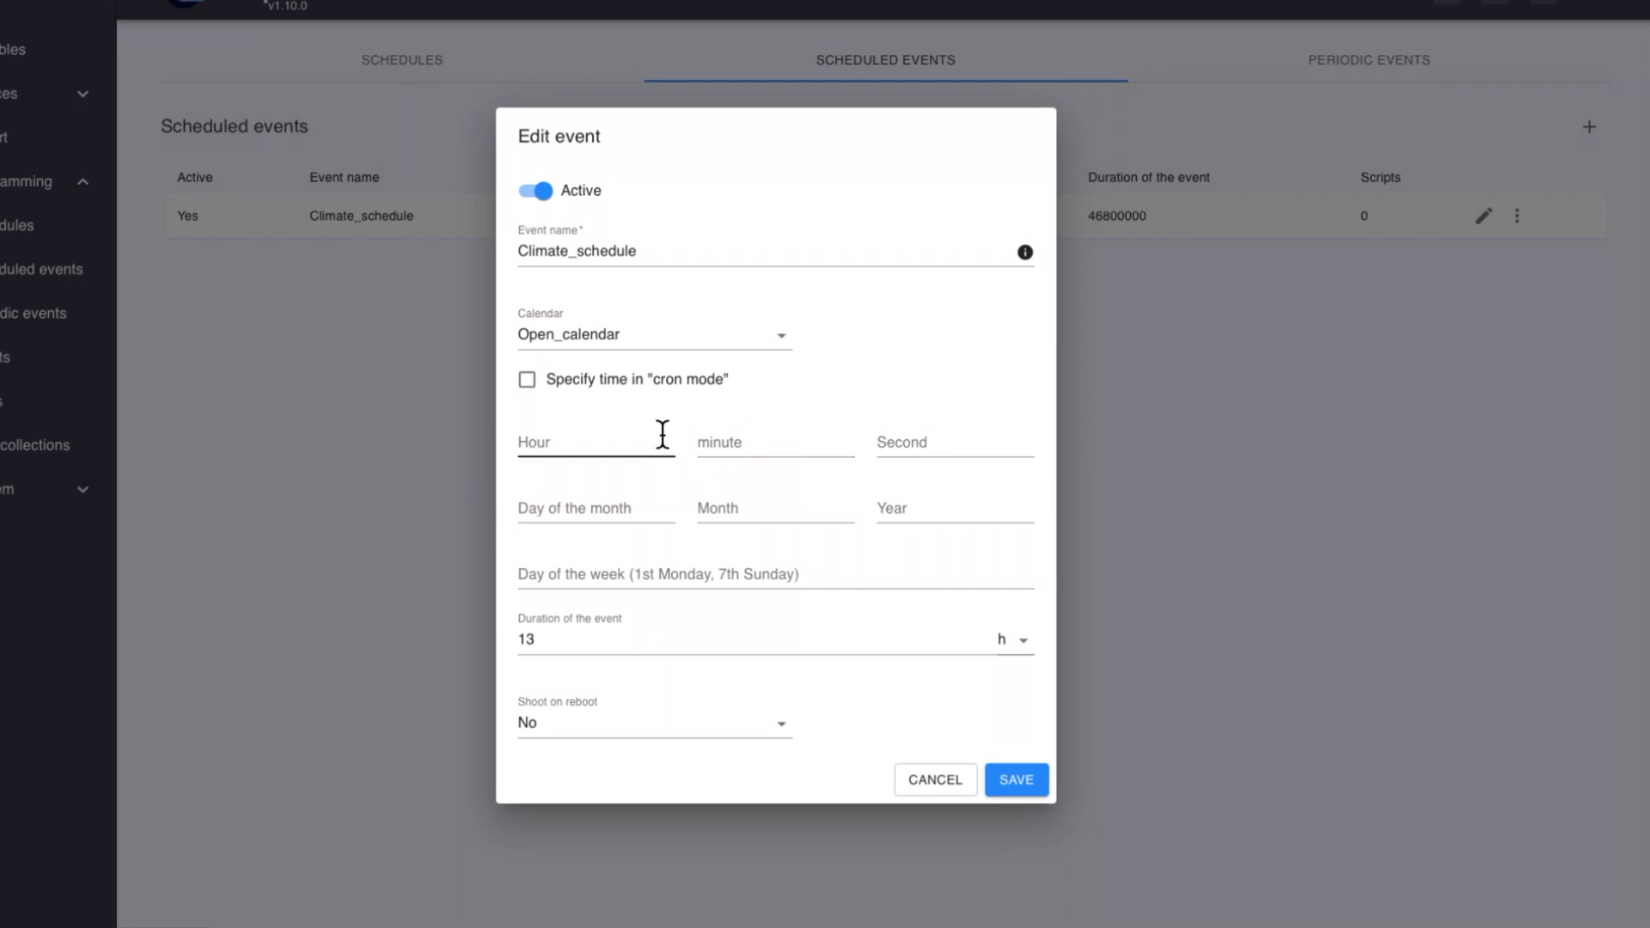
{"action": "left_click", "coordinate": [529, 379]}
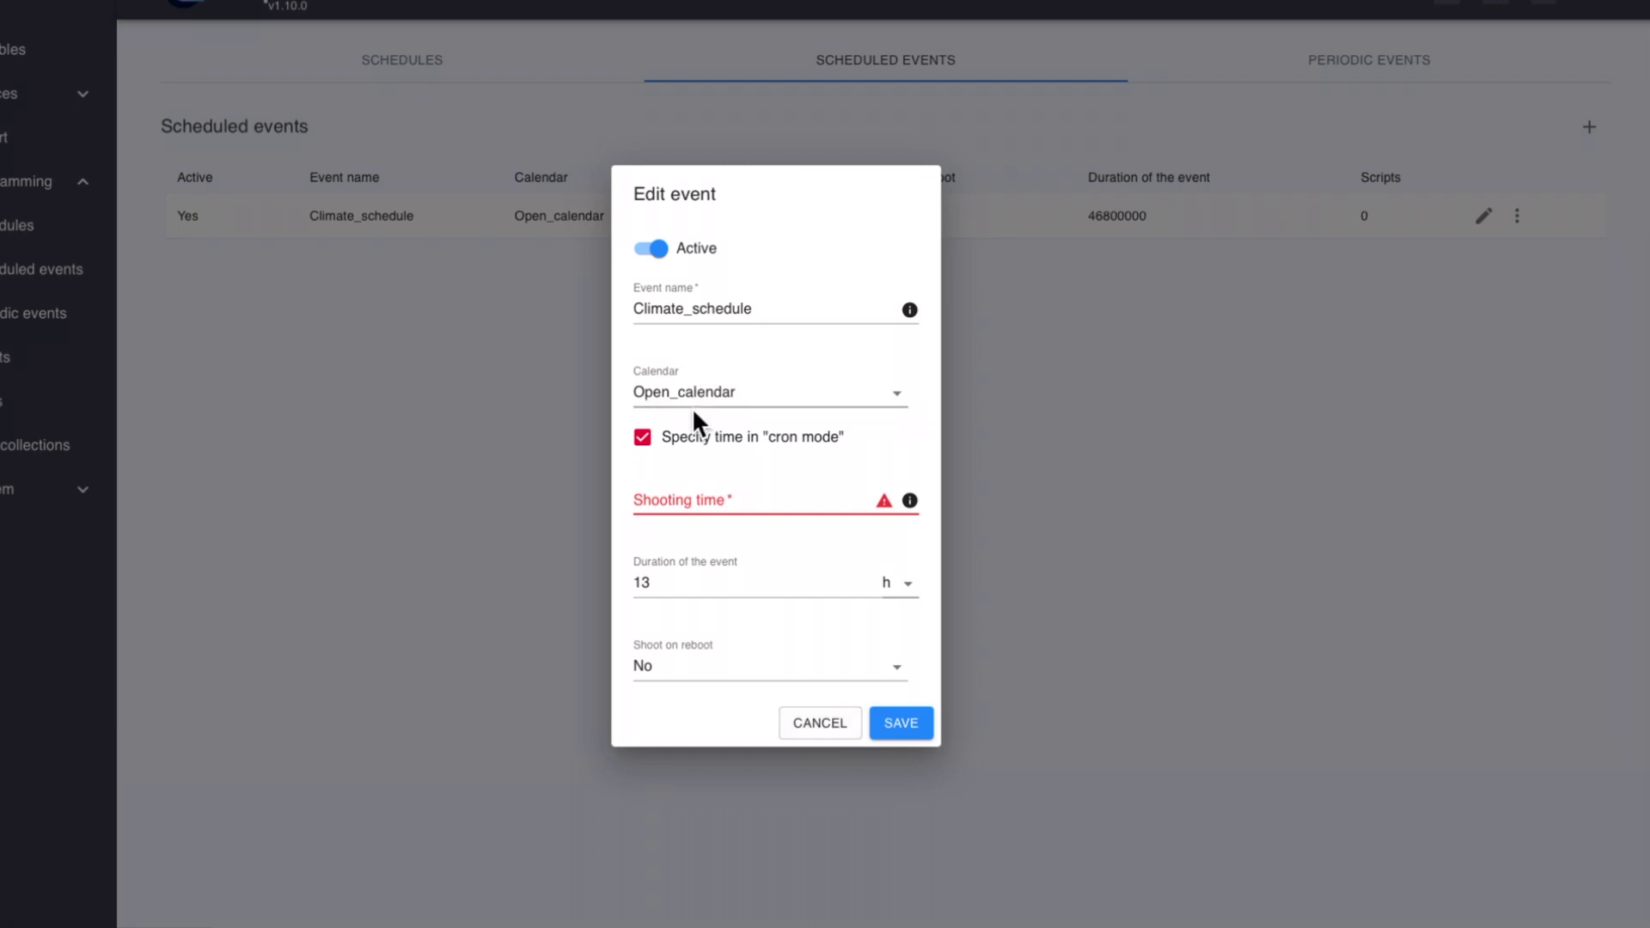
{"action": "left_click", "coordinate": [645, 439]}
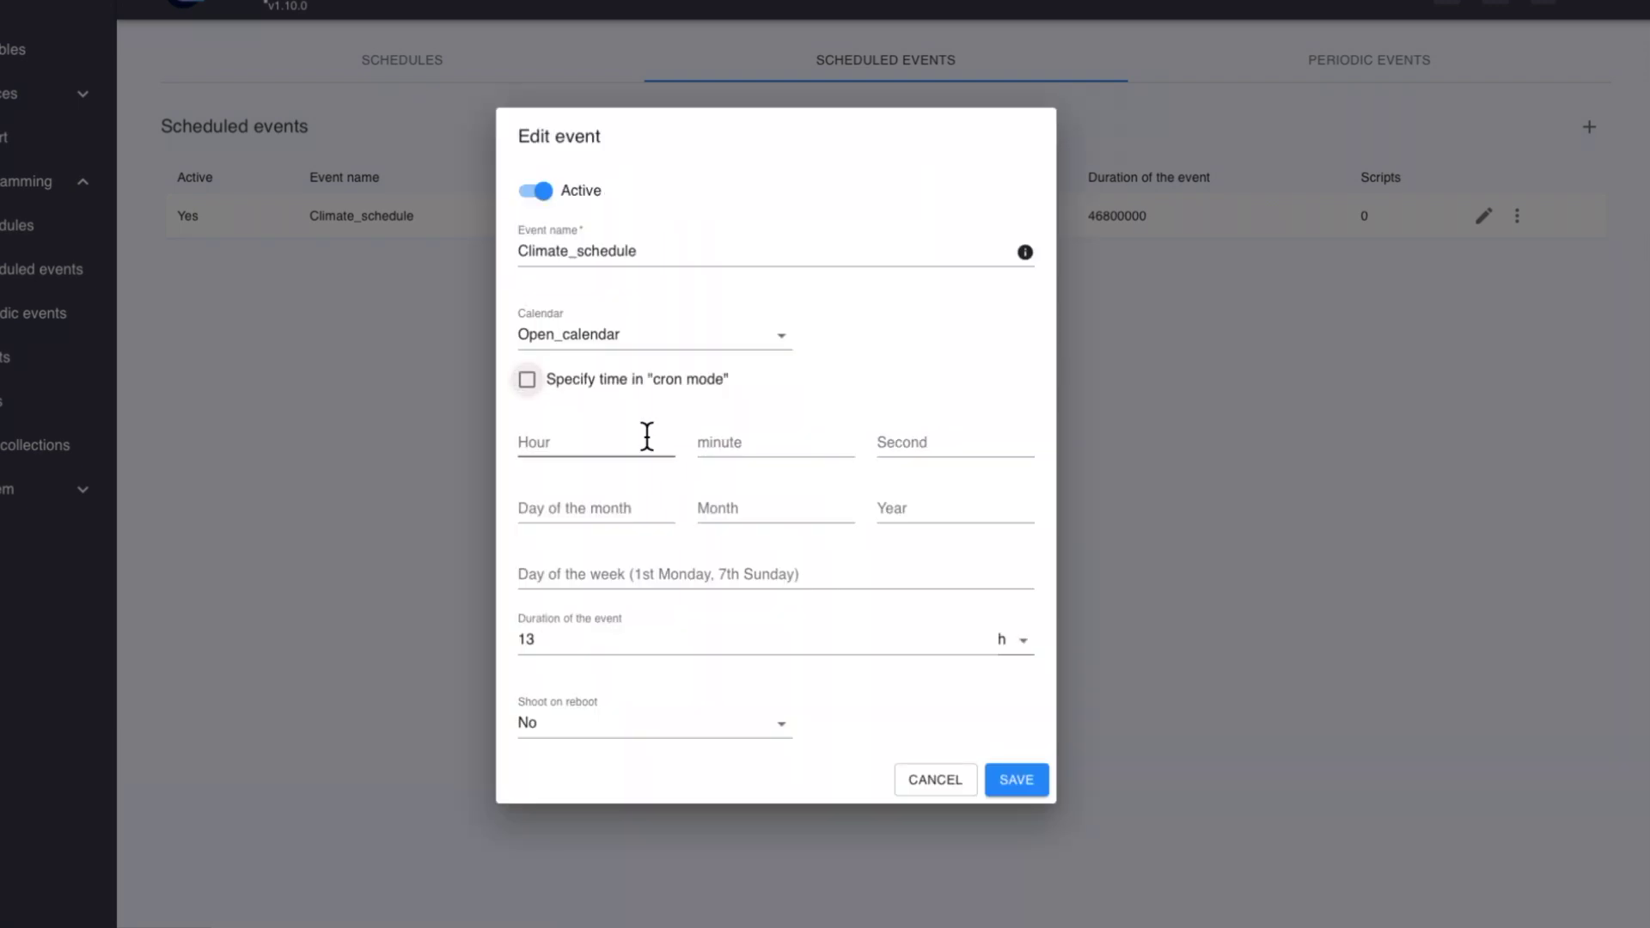
{"action": "left_click", "coordinate": [596, 449]}
{"action": "type", "text": "9"}
{"action": "left_click", "coordinate": [723, 442]}
{"action": "type", "text": "00"}
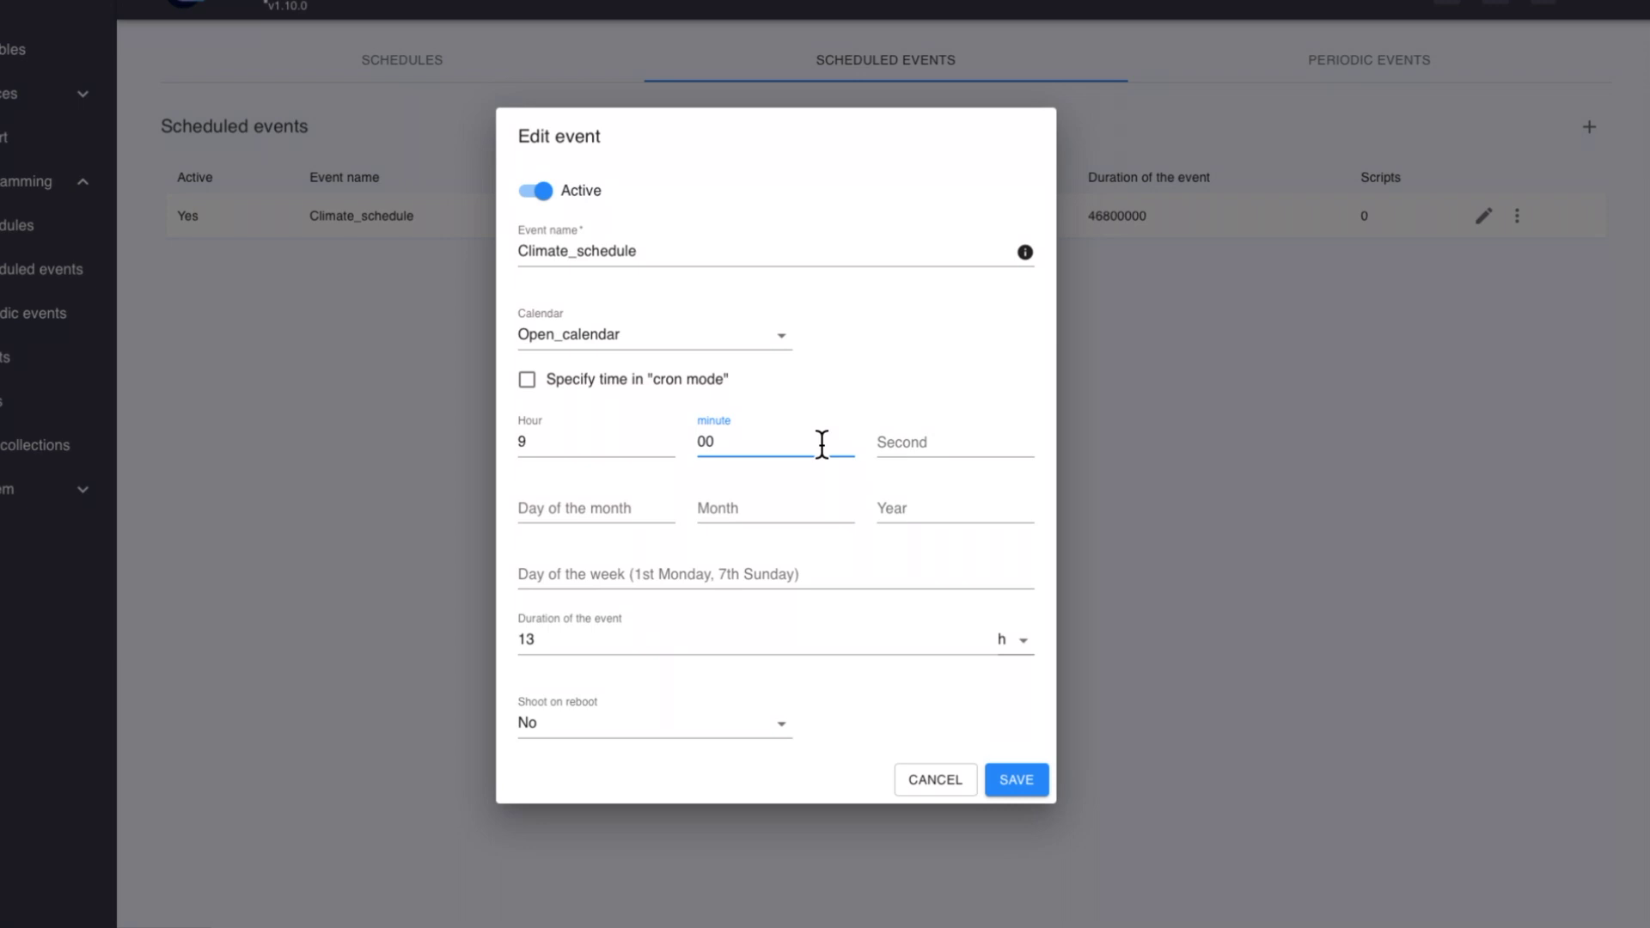
{"action": "left_click", "coordinate": [1011, 782]}
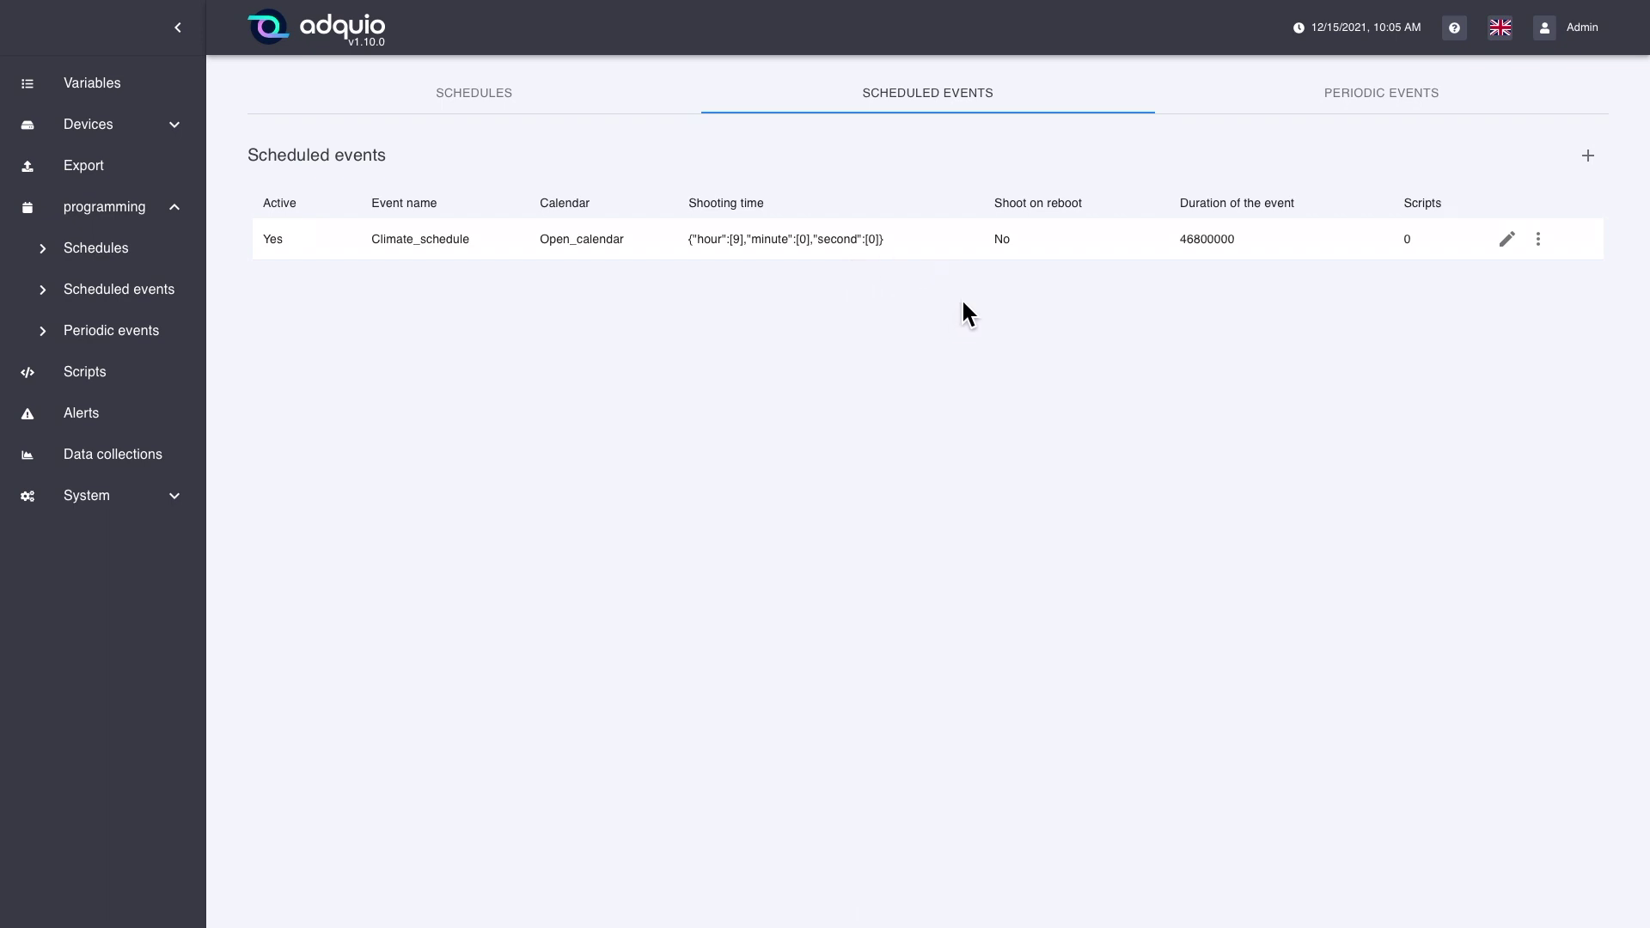
Step: Bring up the three-dot actions menu on the Climate_schedule row
{"action": "left_click", "coordinate": [1543, 243]}
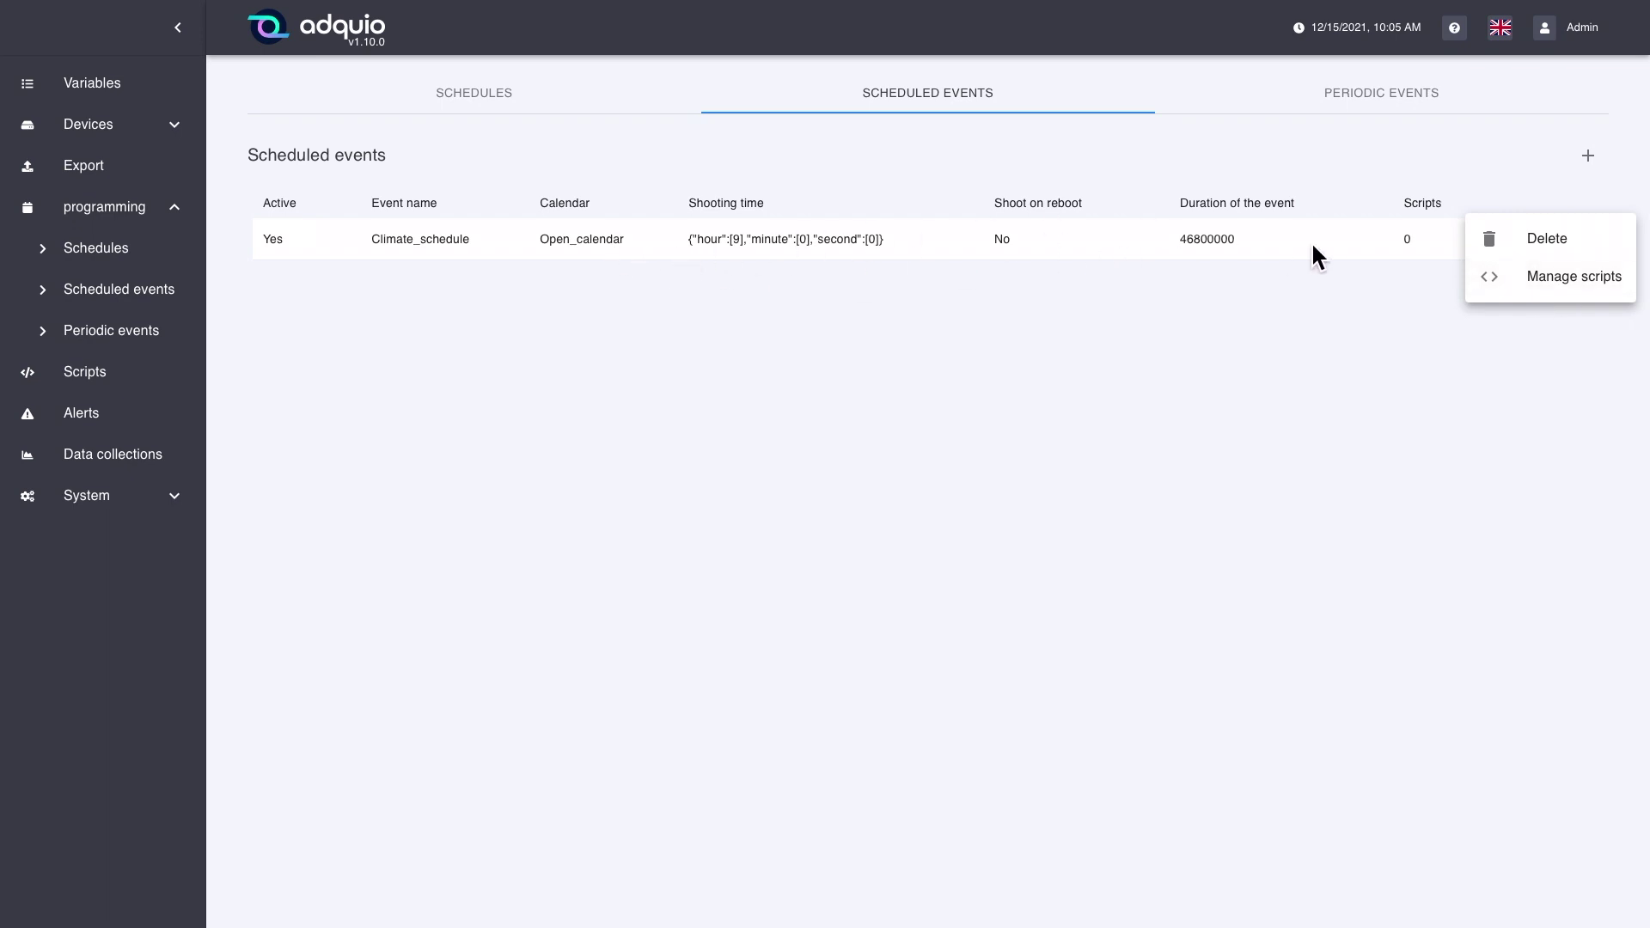
Step: Create a new Climate_schedule script named on_off_climate from Manage scripts
{"action": "left_click", "coordinate": [1553, 284]}
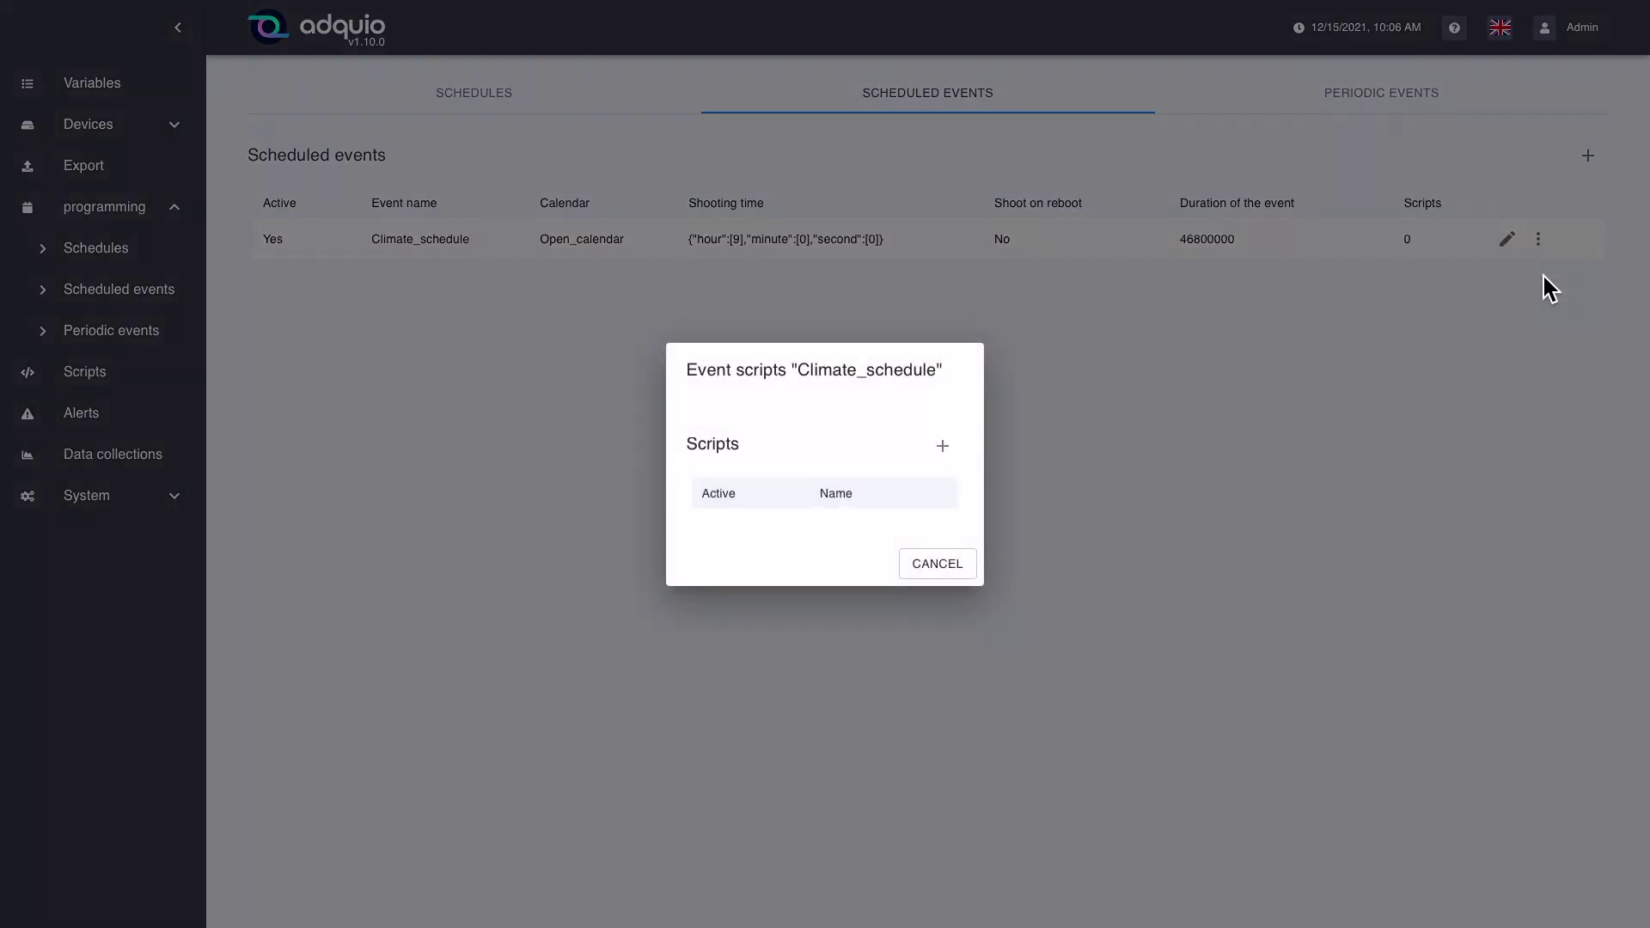
{"action": "left_click", "coordinate": [947, 448]}
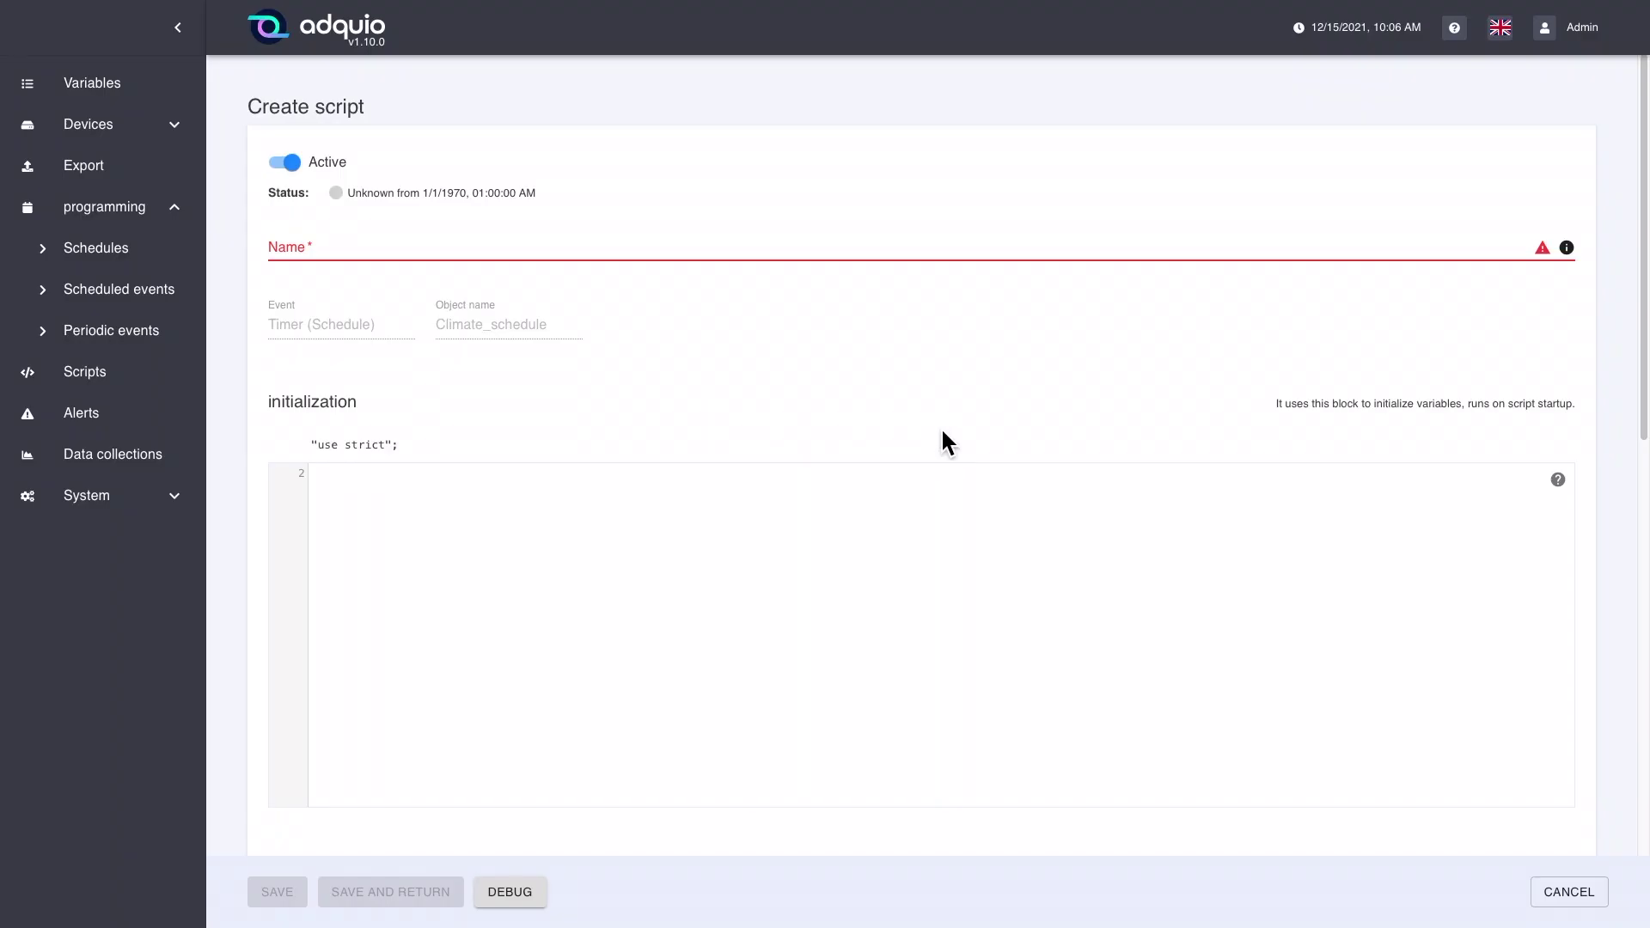
{"action": "left_click", "coordinate": [338, 255]}
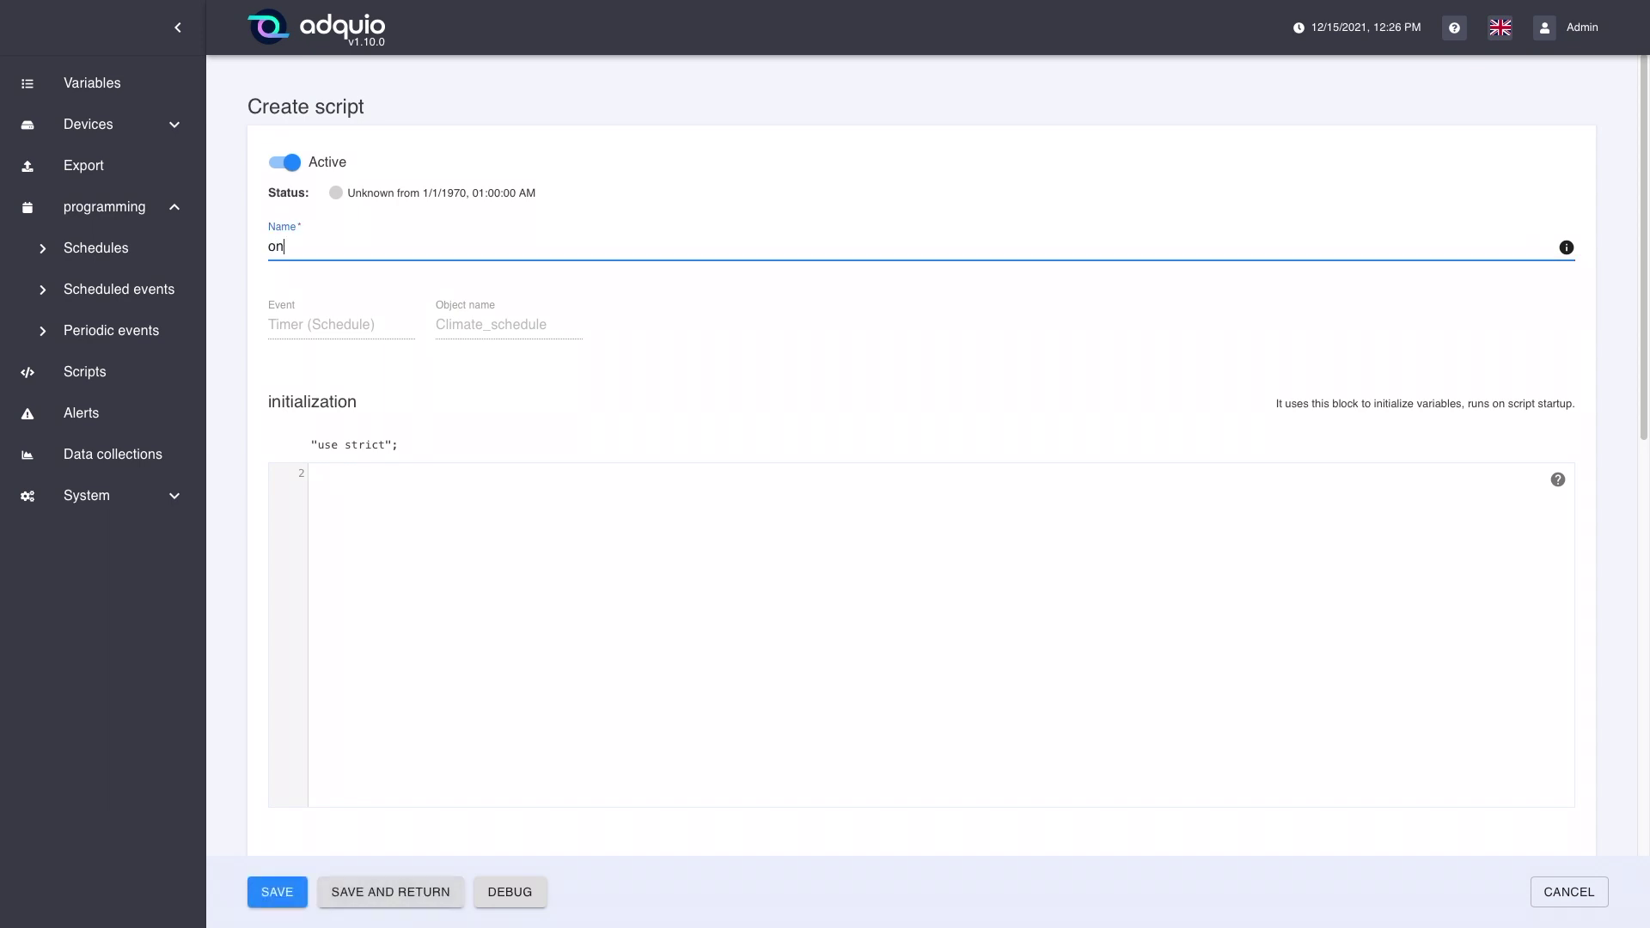
{"action": "type", "text": "_off_climate"}
{"action": "left_click", "coordinate": [490, 449]}
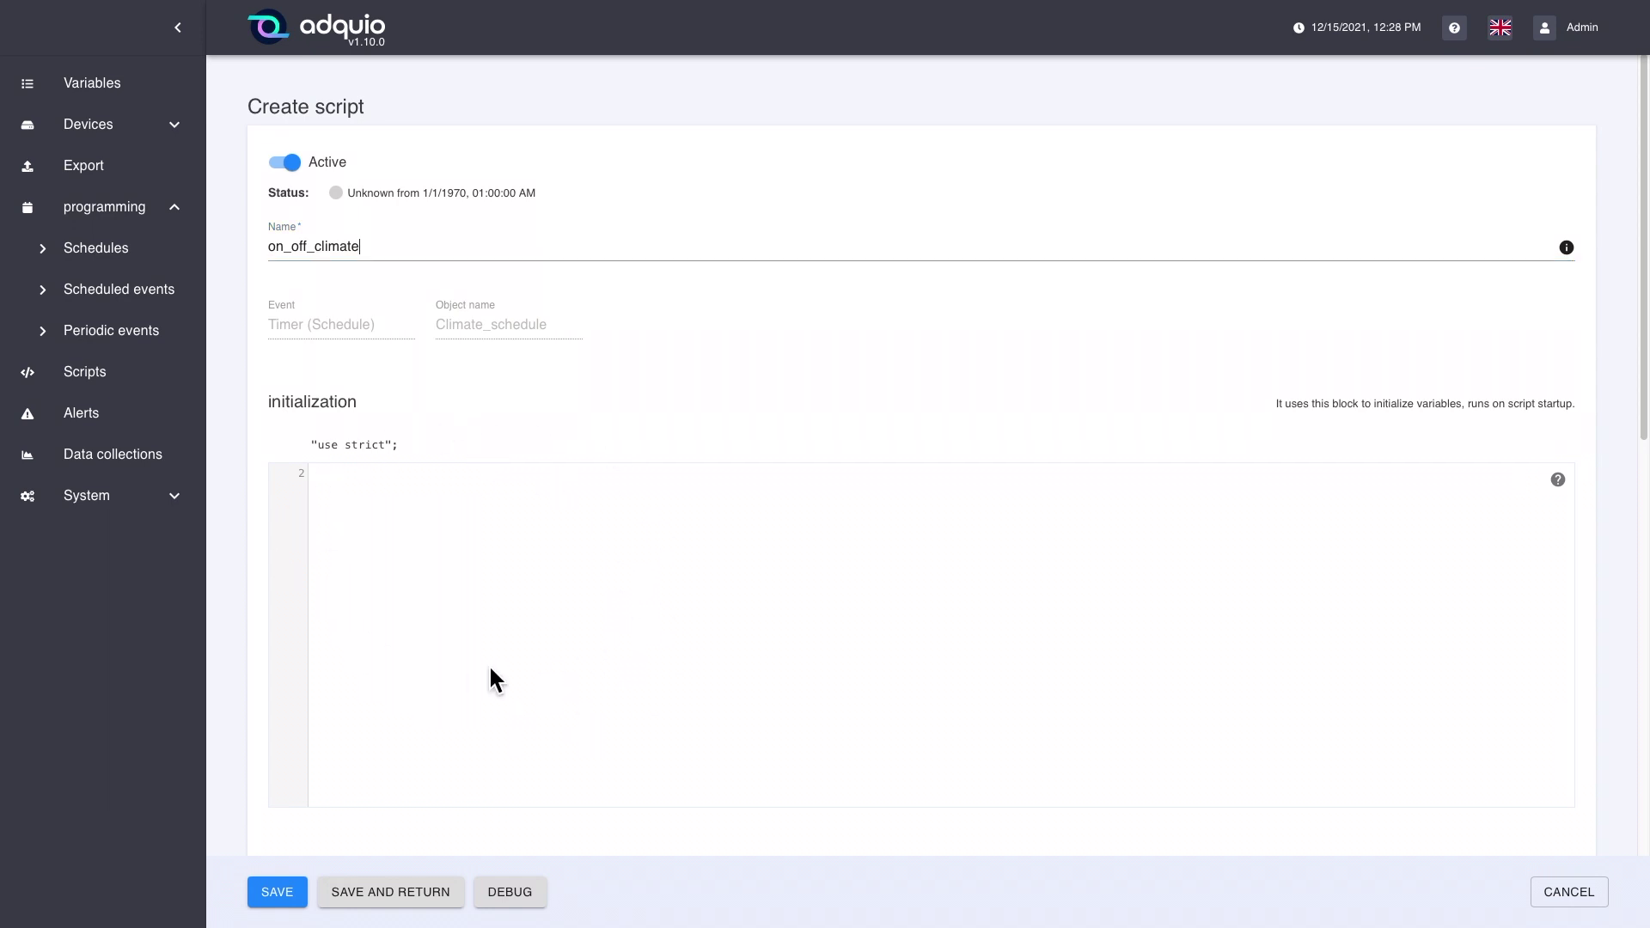
{"action": "scroll", "coordinate": [586, 571], "scroll_direction": "down", "scroll_amount": 3}
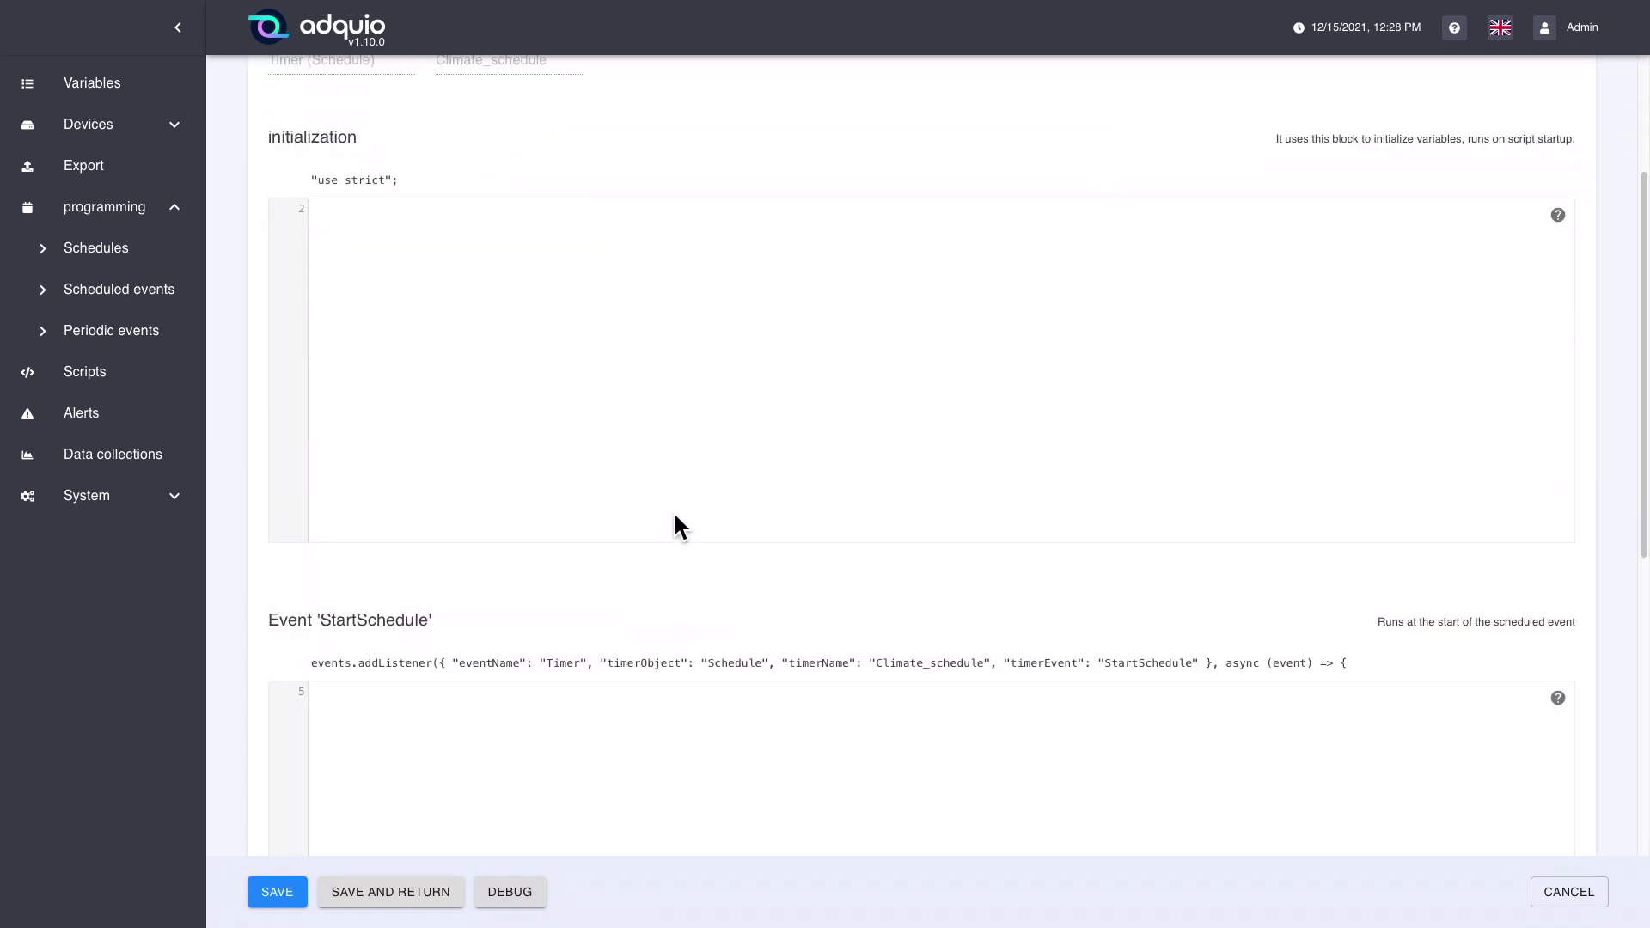
{"action": "scroll", "coordinate": [674, 515], "scroll_direction": "down", "scroll_amount": 3}
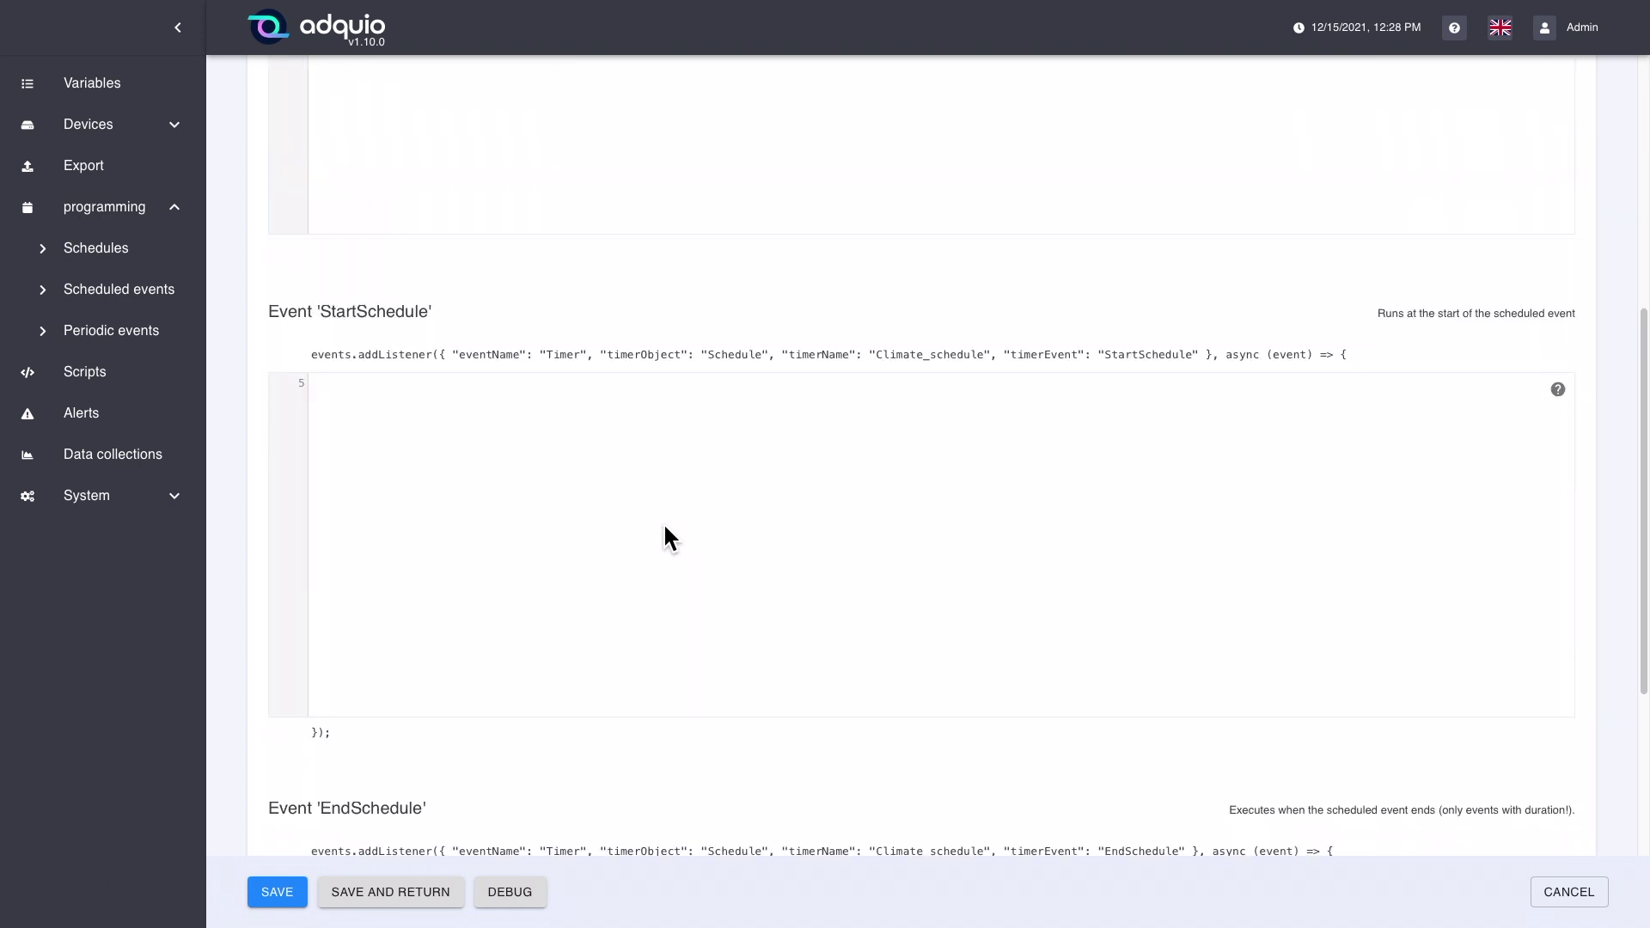
{"action": "scroll", "coordinate": [679, 583], "scroll_direction": "down", "scroll_amount": 3}
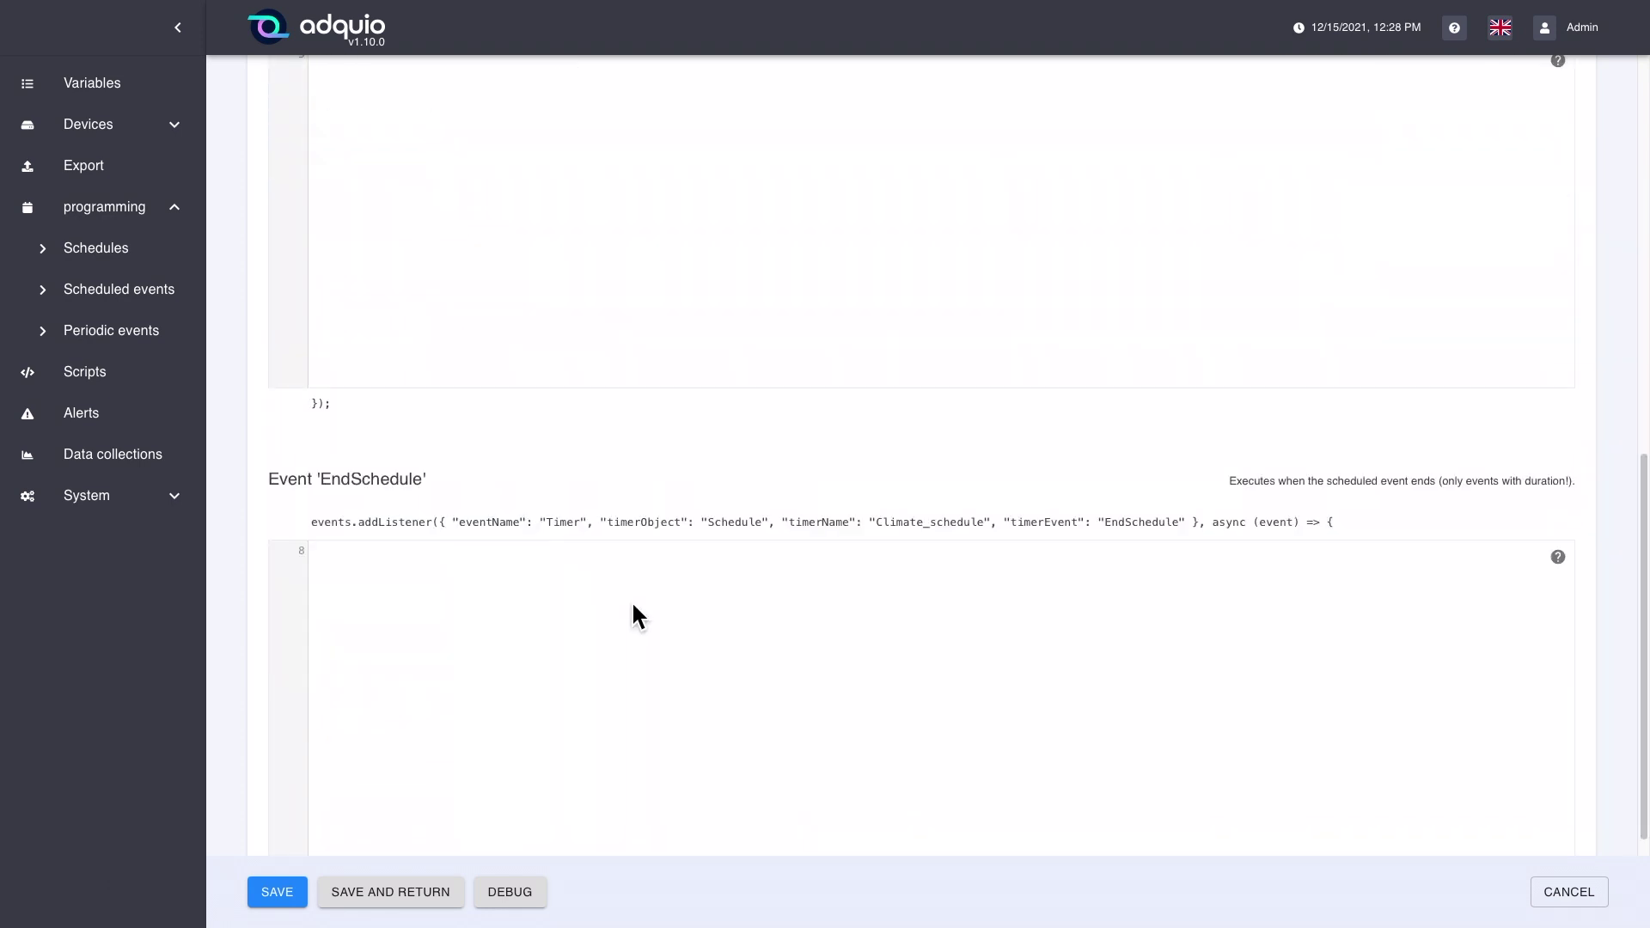
{"action": "scroll", "coordinate": [543, 612], "scroll_direction": "up", "scroll_amount": 3}
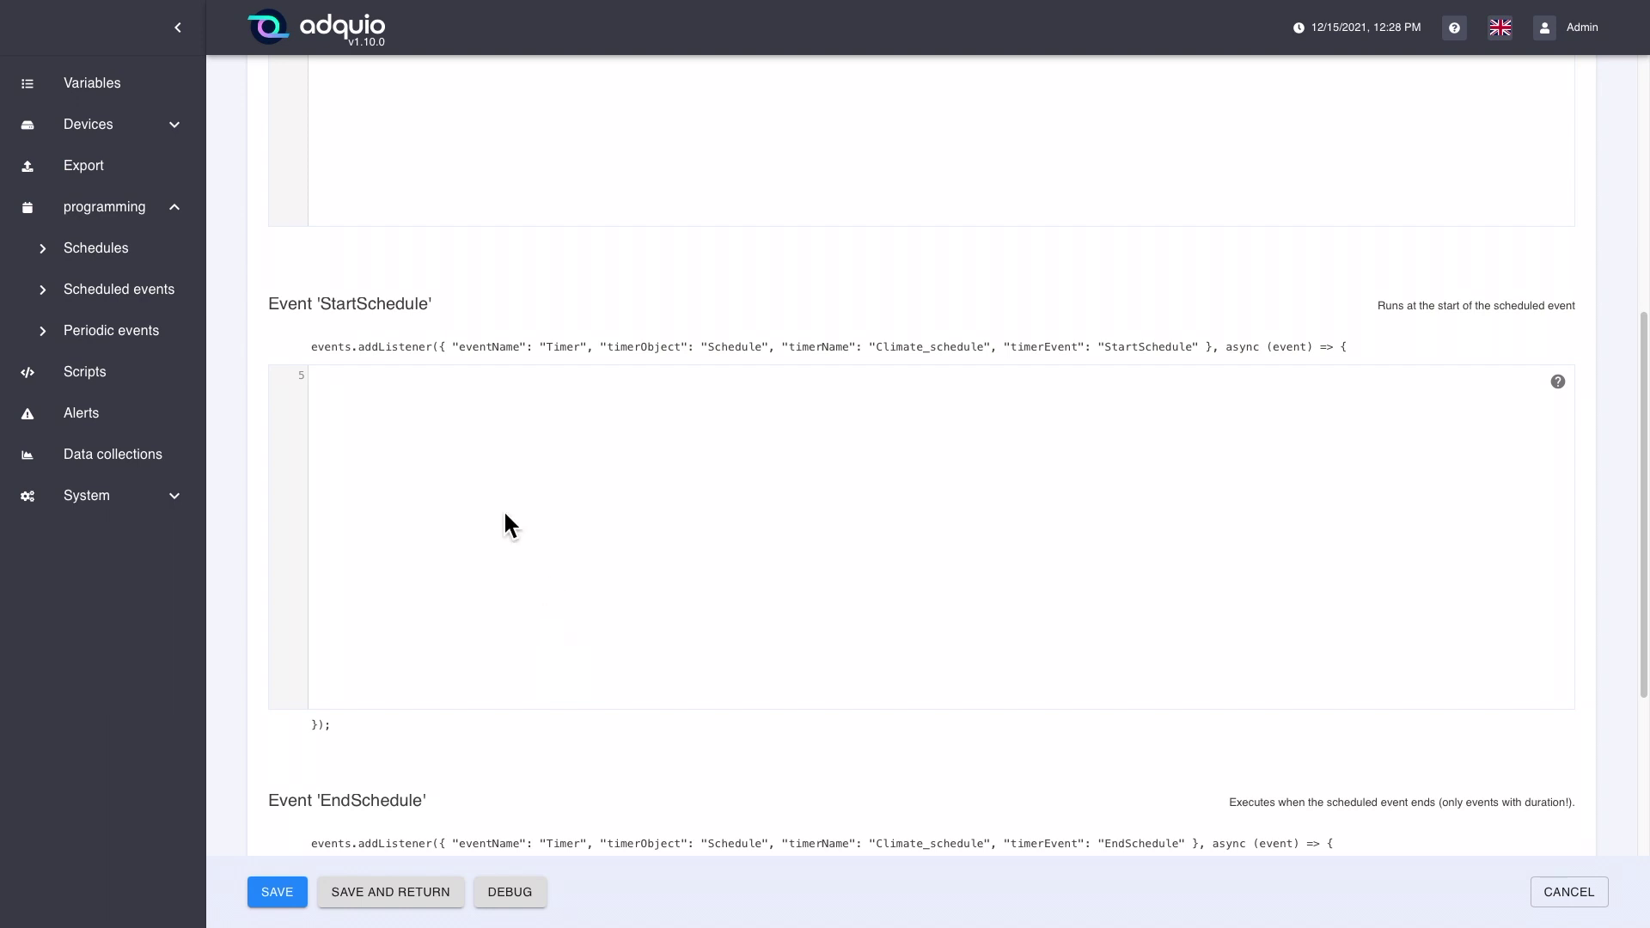
{"action": "left_click_drag", "start_coordinate": [277, 299], "coordinate": [450, 311]}
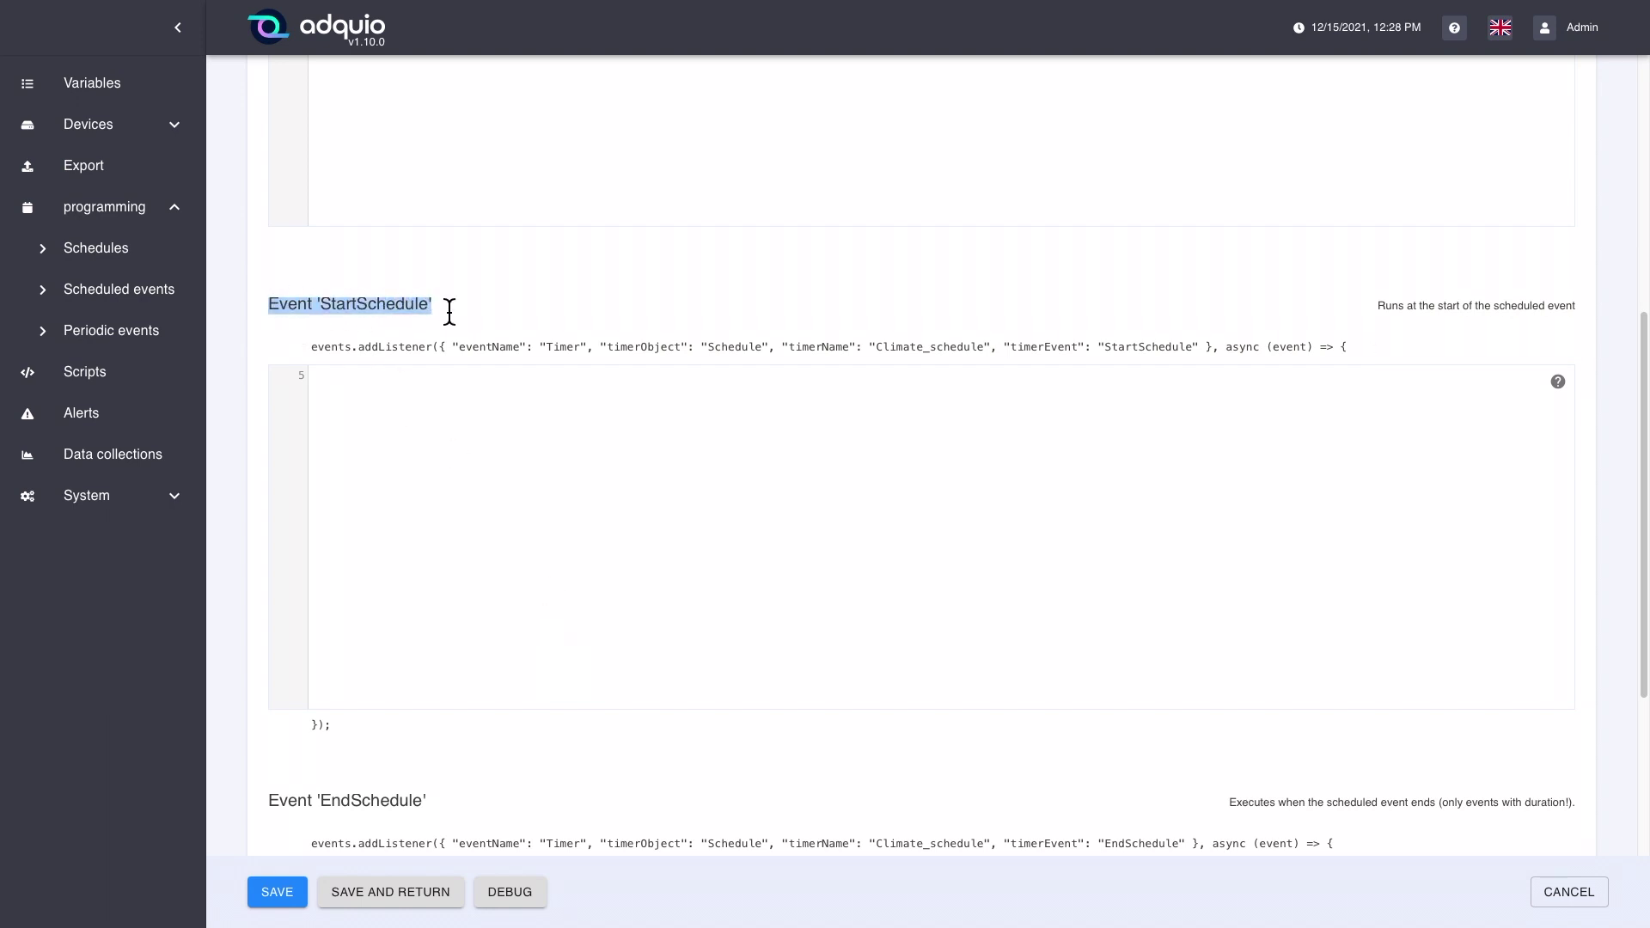
{"action": "left_click", "coordinate": [495, 308]}
{"action": "scroll", "coordinate": [494, 488], "scroll_direction": "down", "scroll_amount": 1}
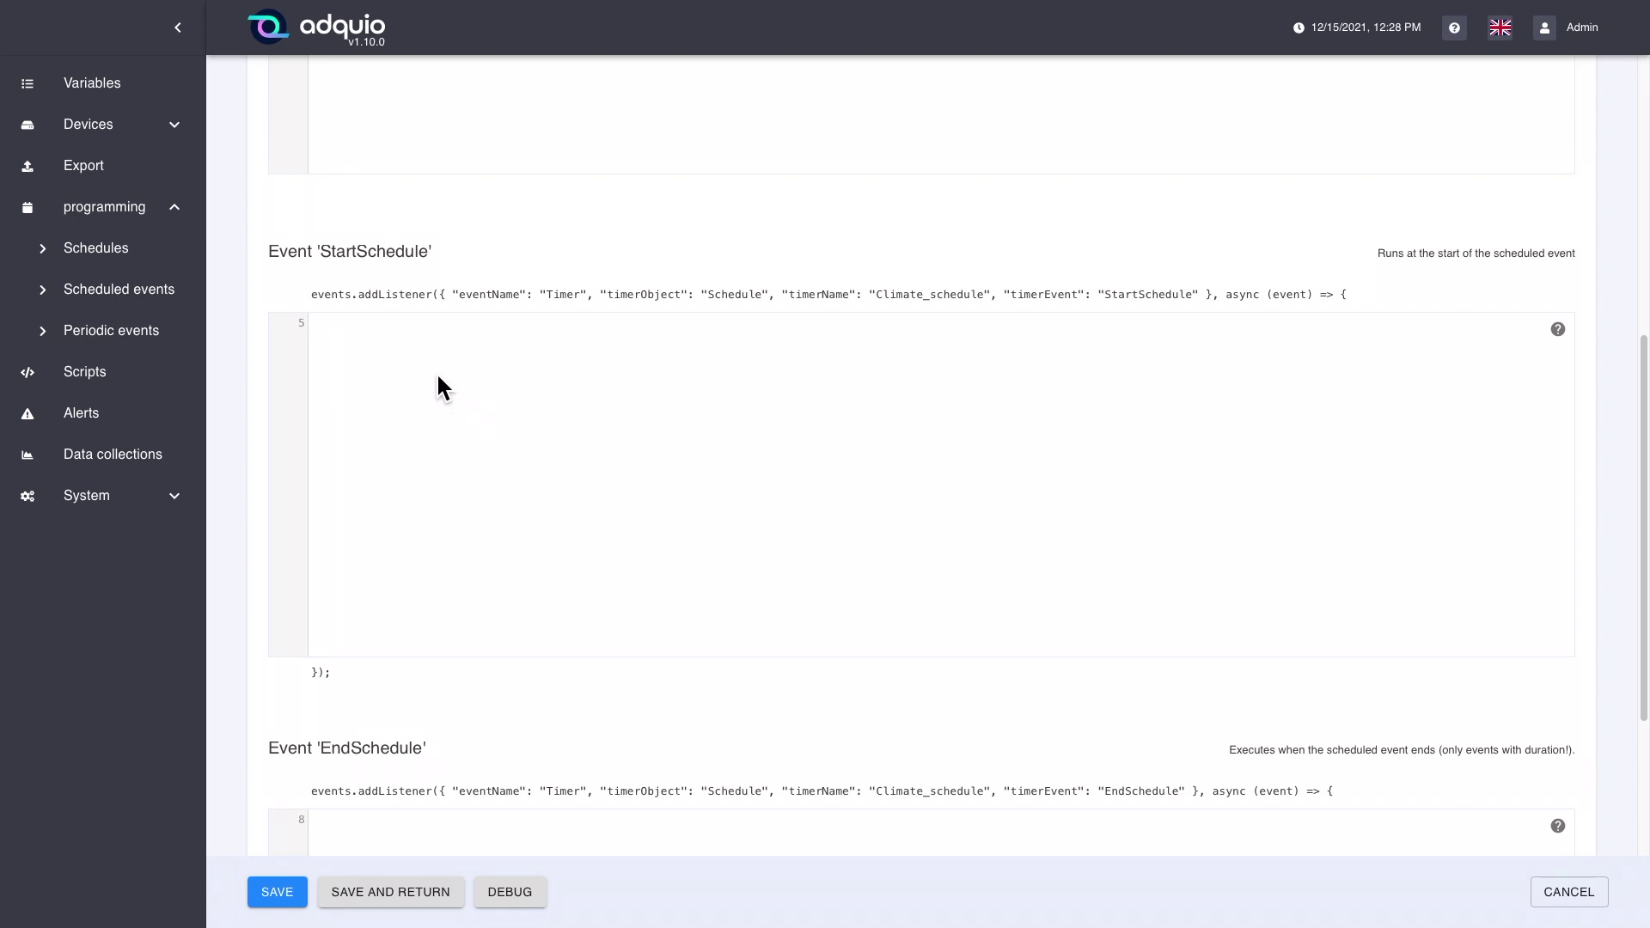
{"action": "scroll", "coordinate": [454, 404], "scroll_direction": "down", "scroll_amount": 7}
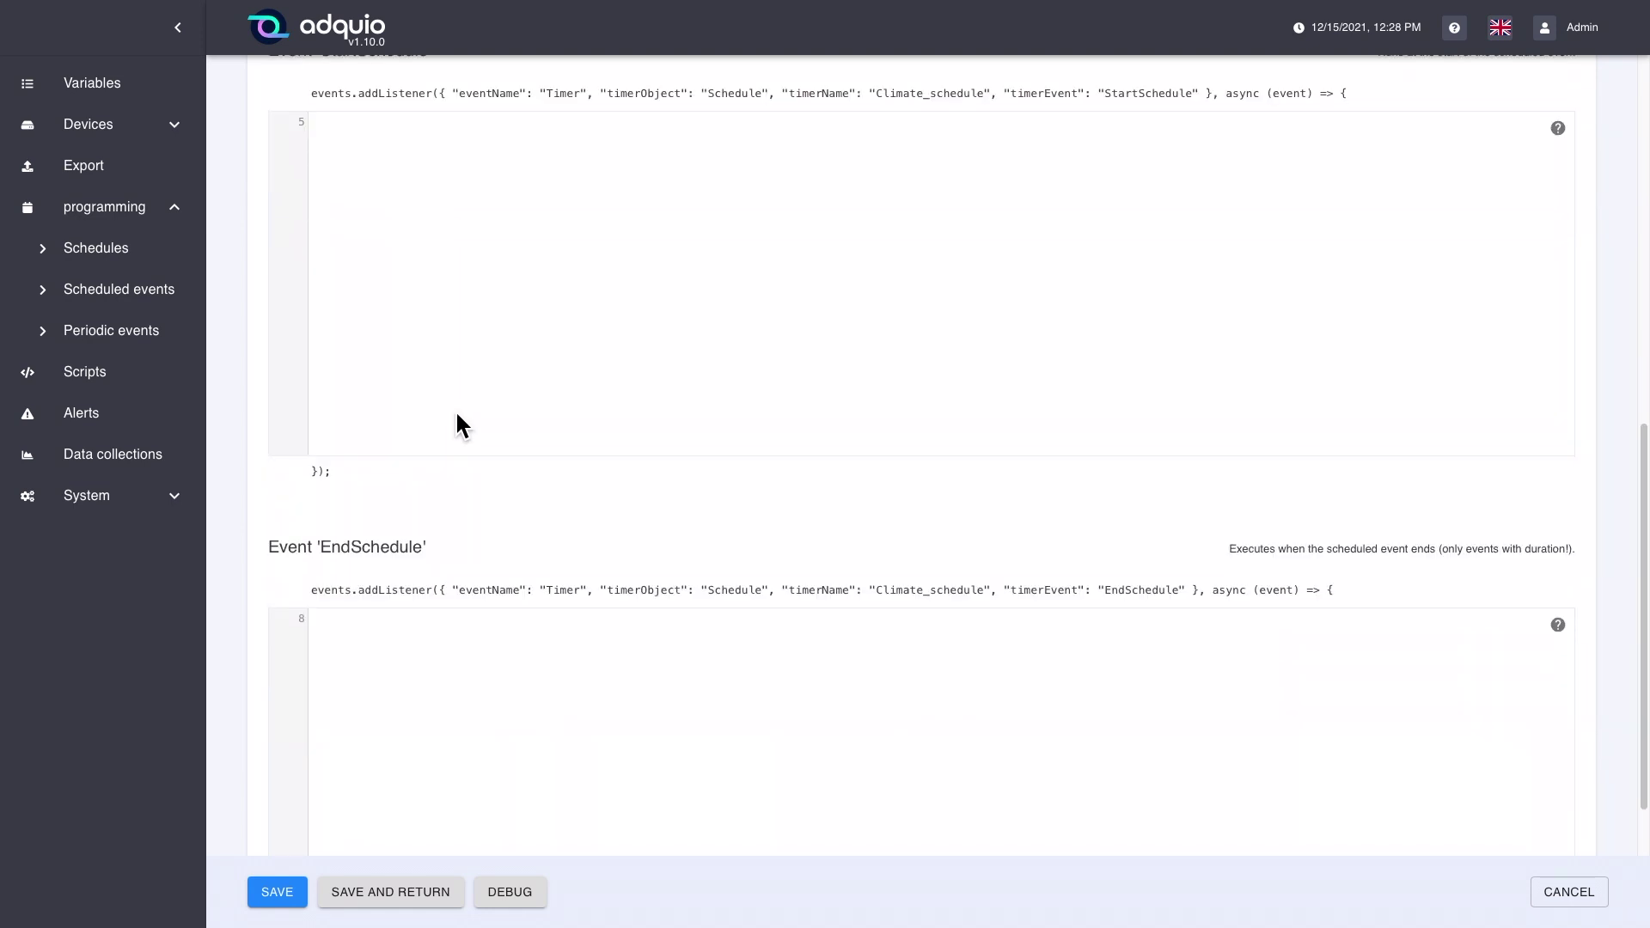
{"action": "left_click_drag", "start_coordinate": [272, 361], "coordinate": [444, 362]}
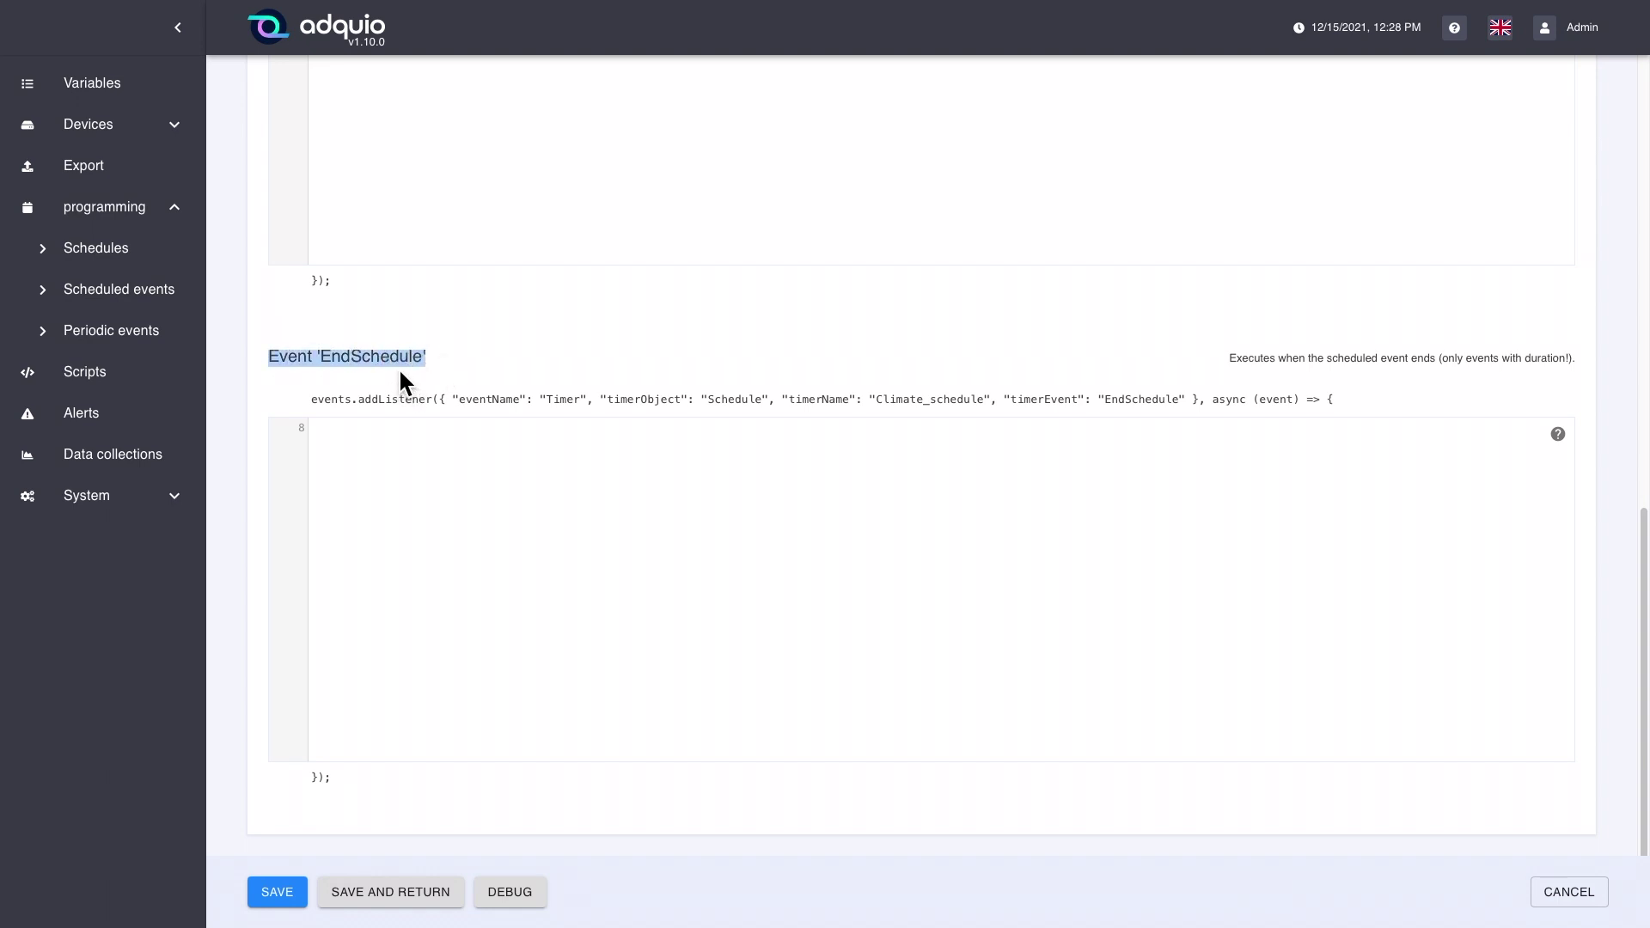
{"action": "left_click", "coordinate": [432, 448]}
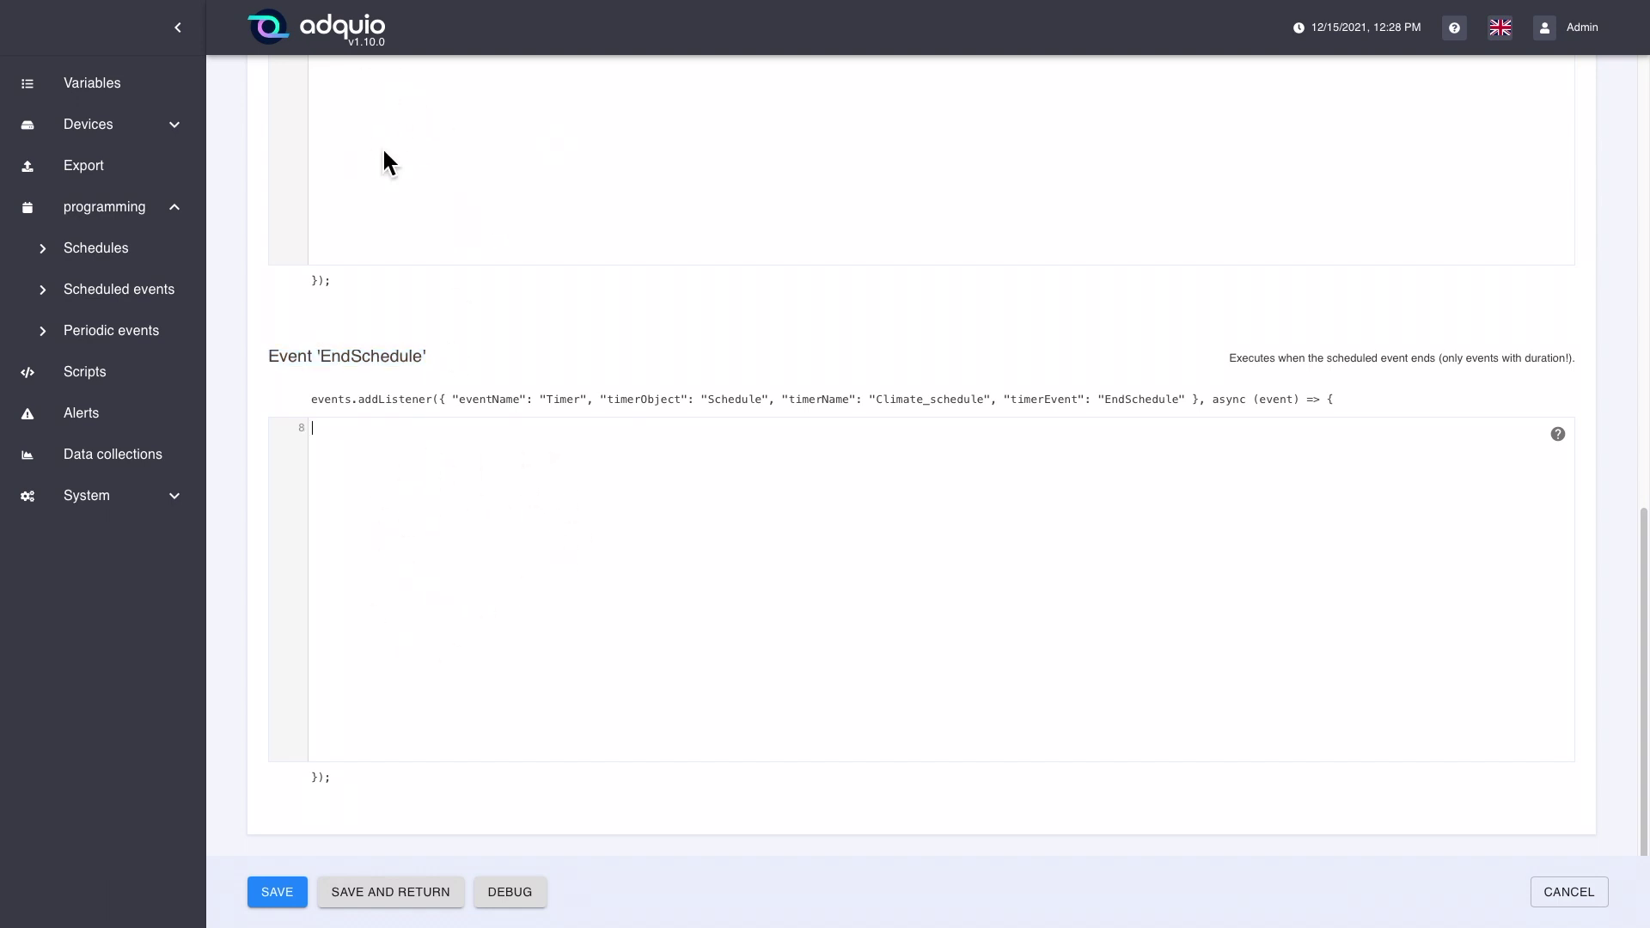
{"action": "scroll", "coordinate": [435, 167], "scroll_direction": "up", "scroll_amount": 3}
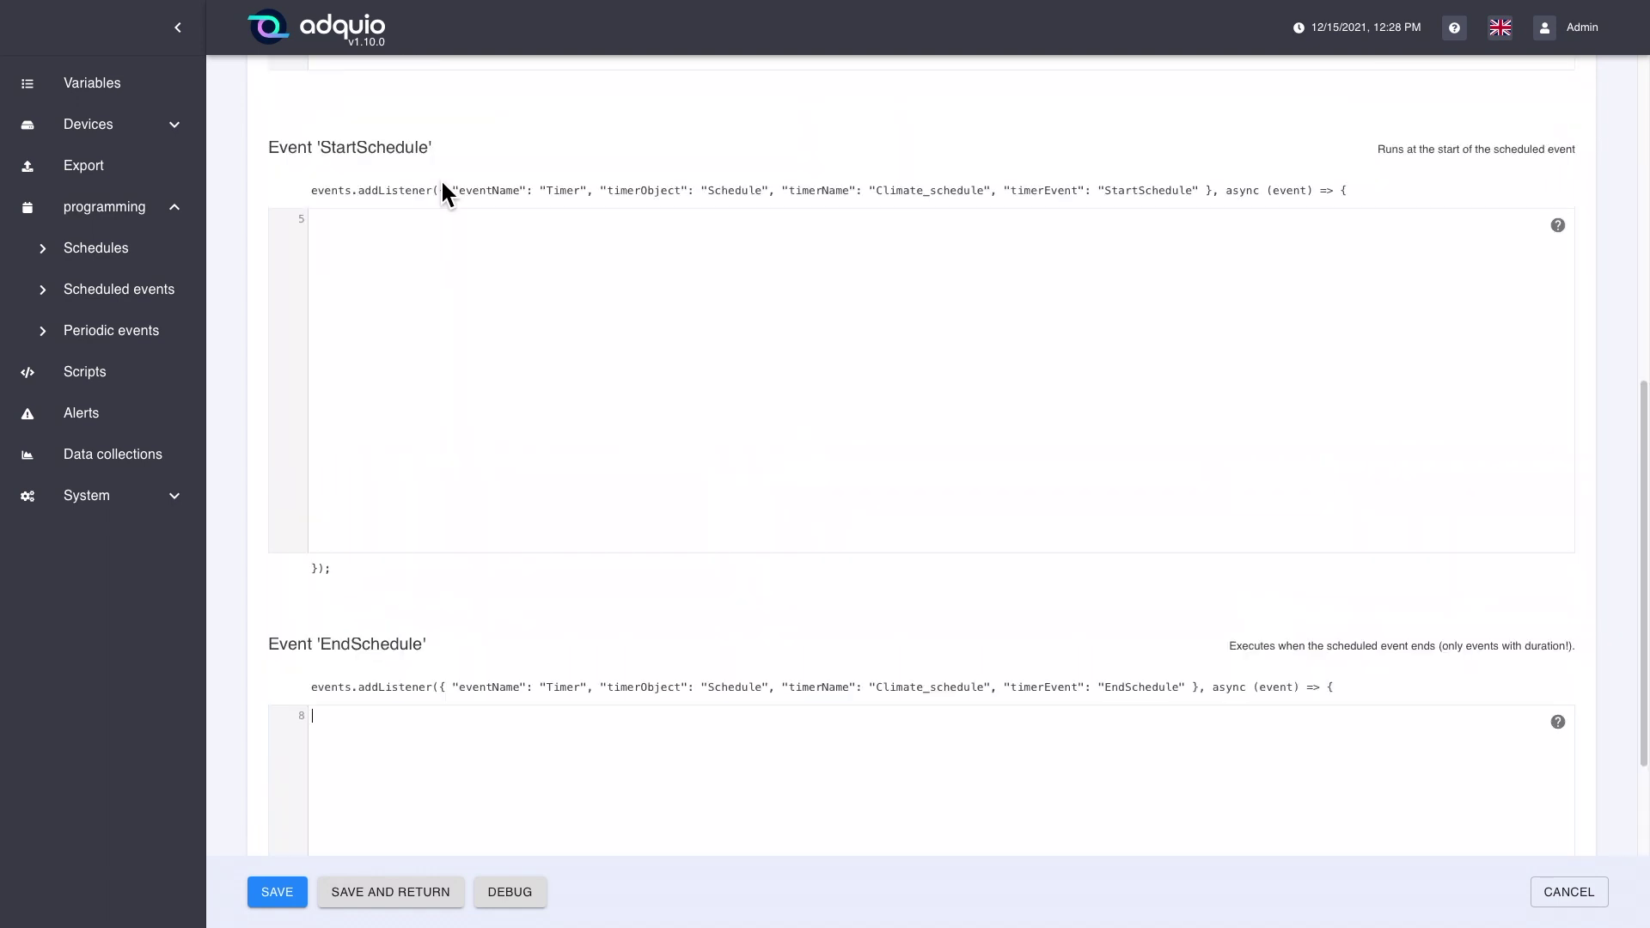
{"action": "scroll", "coordinate": [460, 770], "scroll_direction": "down", "scroll_amount": 3}
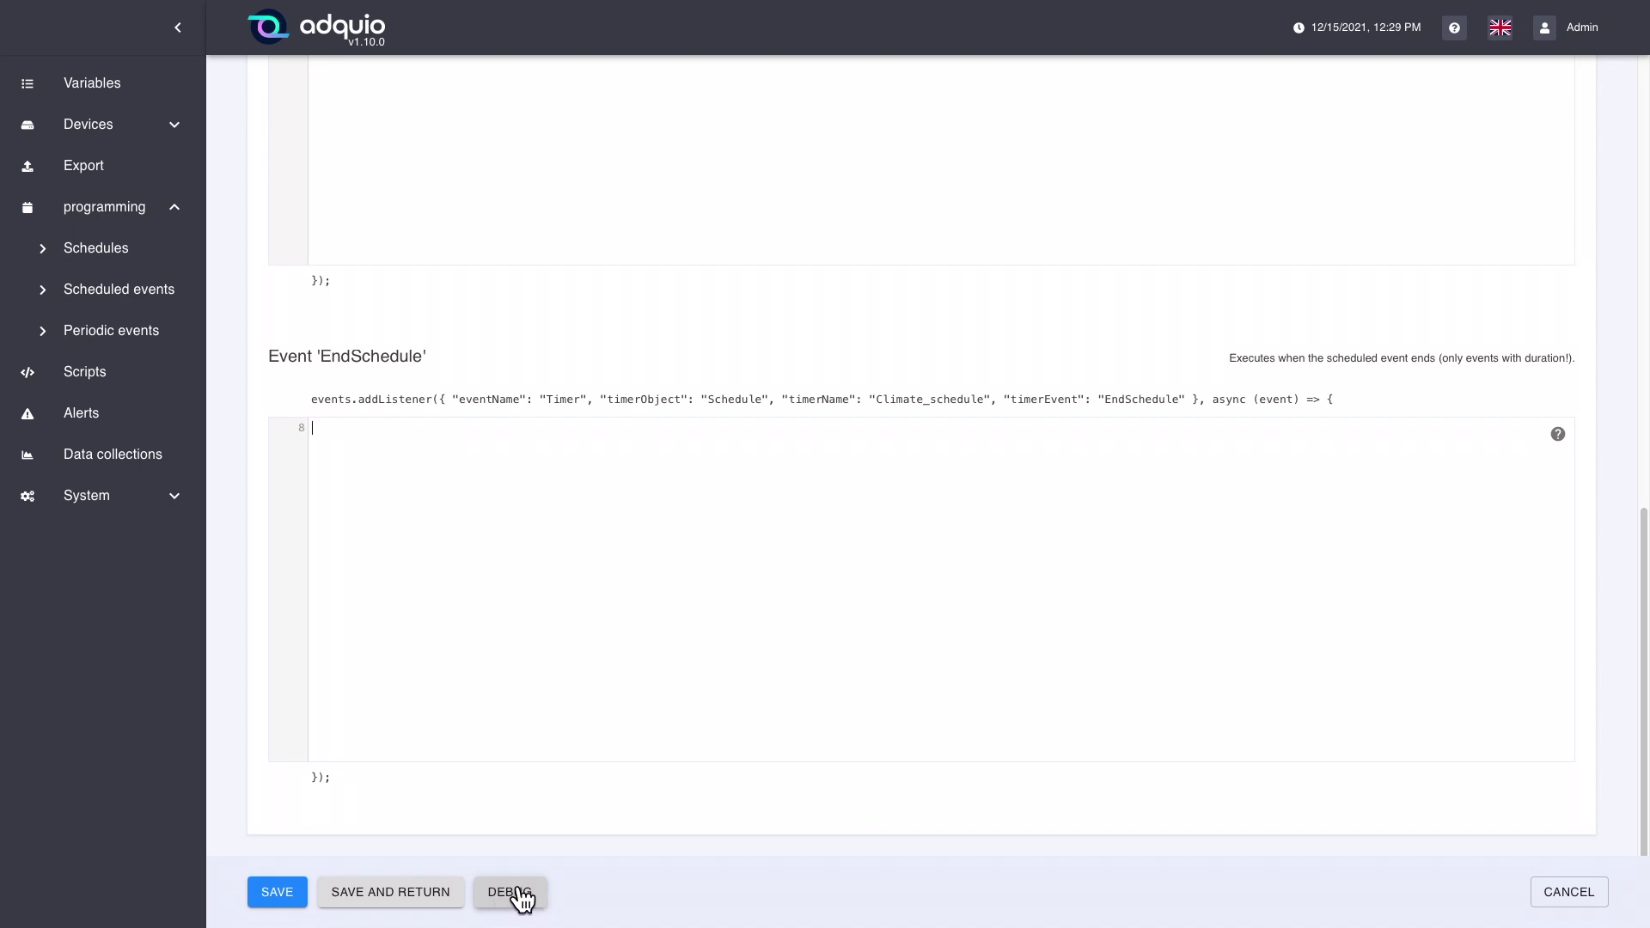
Step: Cancel the on_off_climate script editor and confirm discarding its unsaved changes
{"action": "left_click", "coordinate": [1580, 894]}
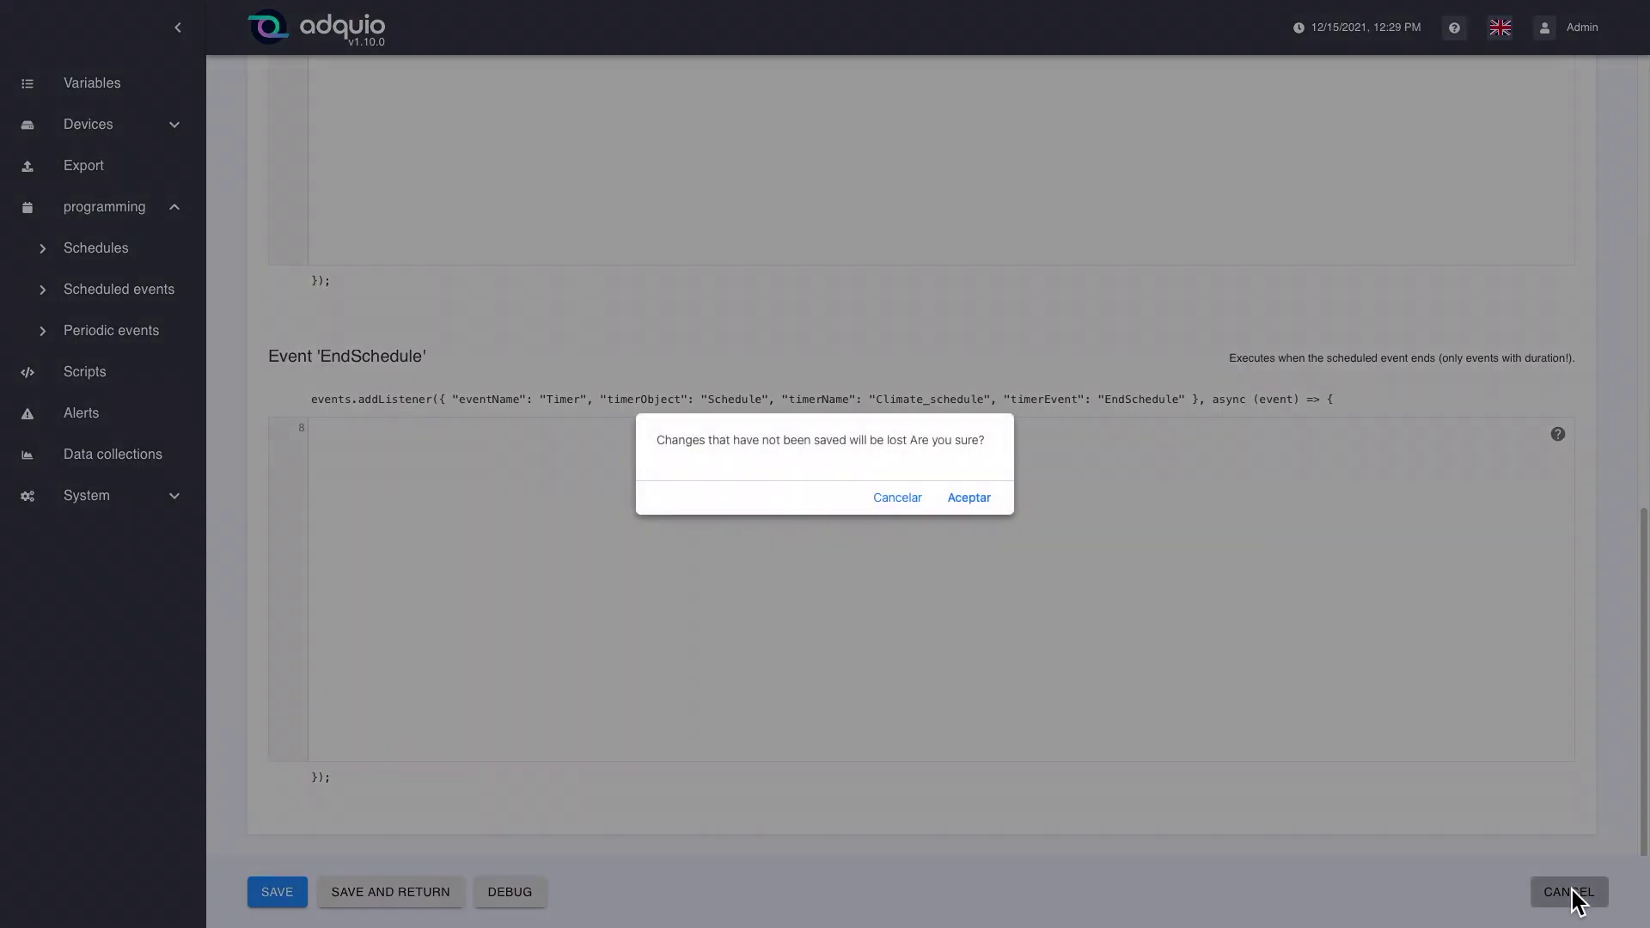
{"action": "left_click", "coordinate": [978, 506]}
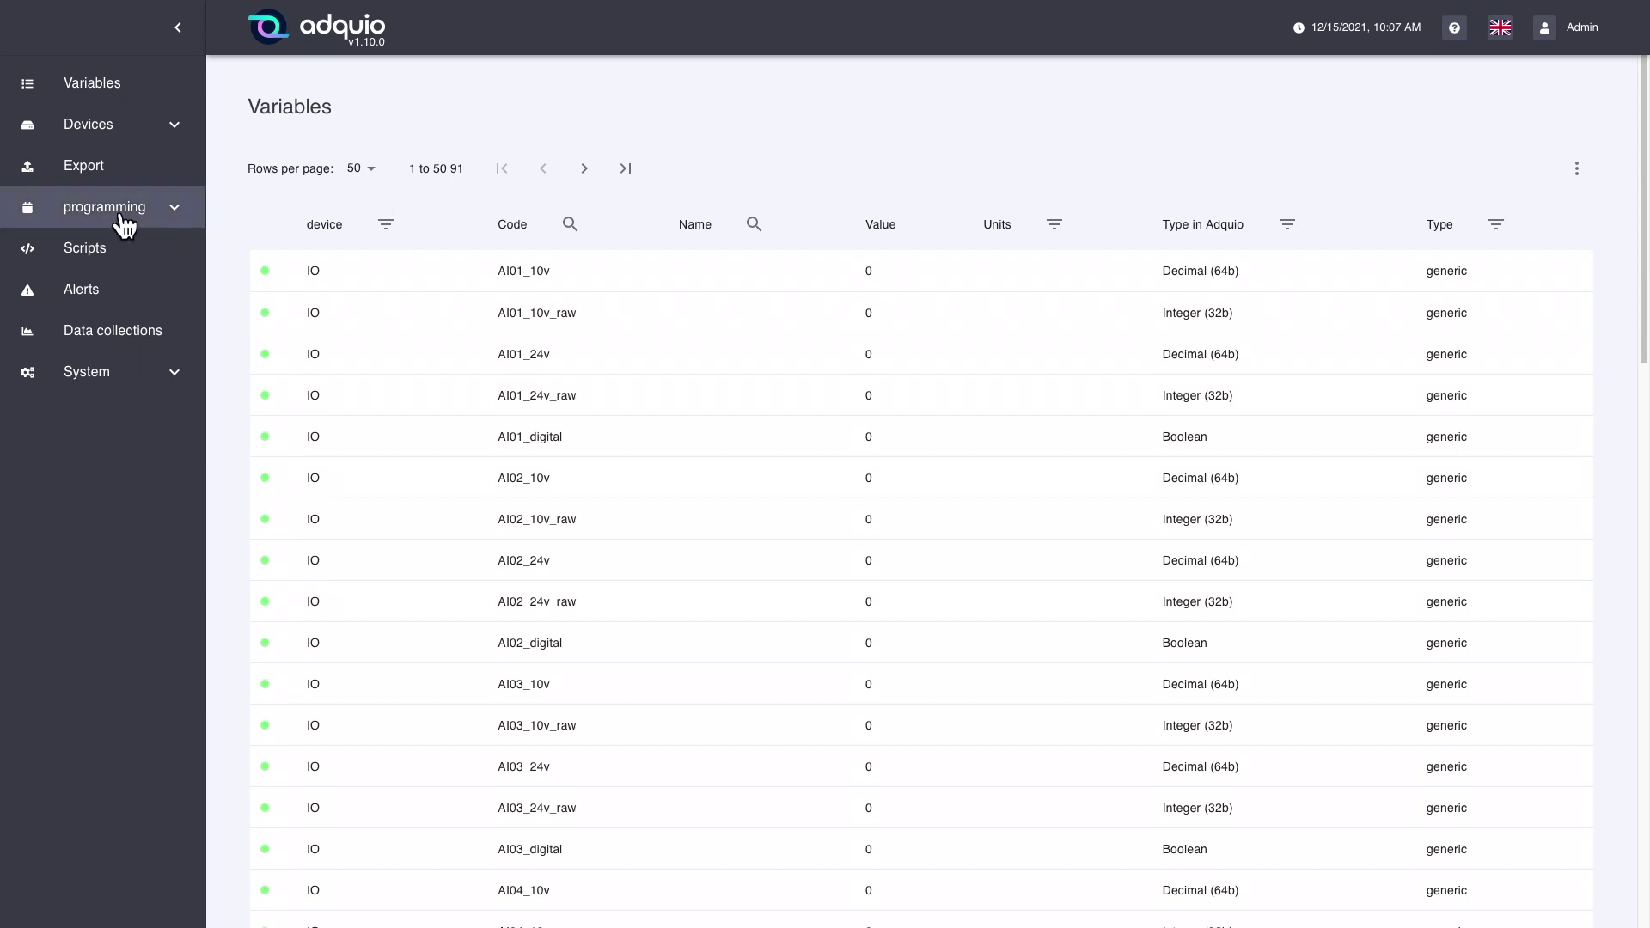
Step: Go to Periodic events under programming and begin a new periodic event
{"action": "left_click", "coordinate": [125, 225]}
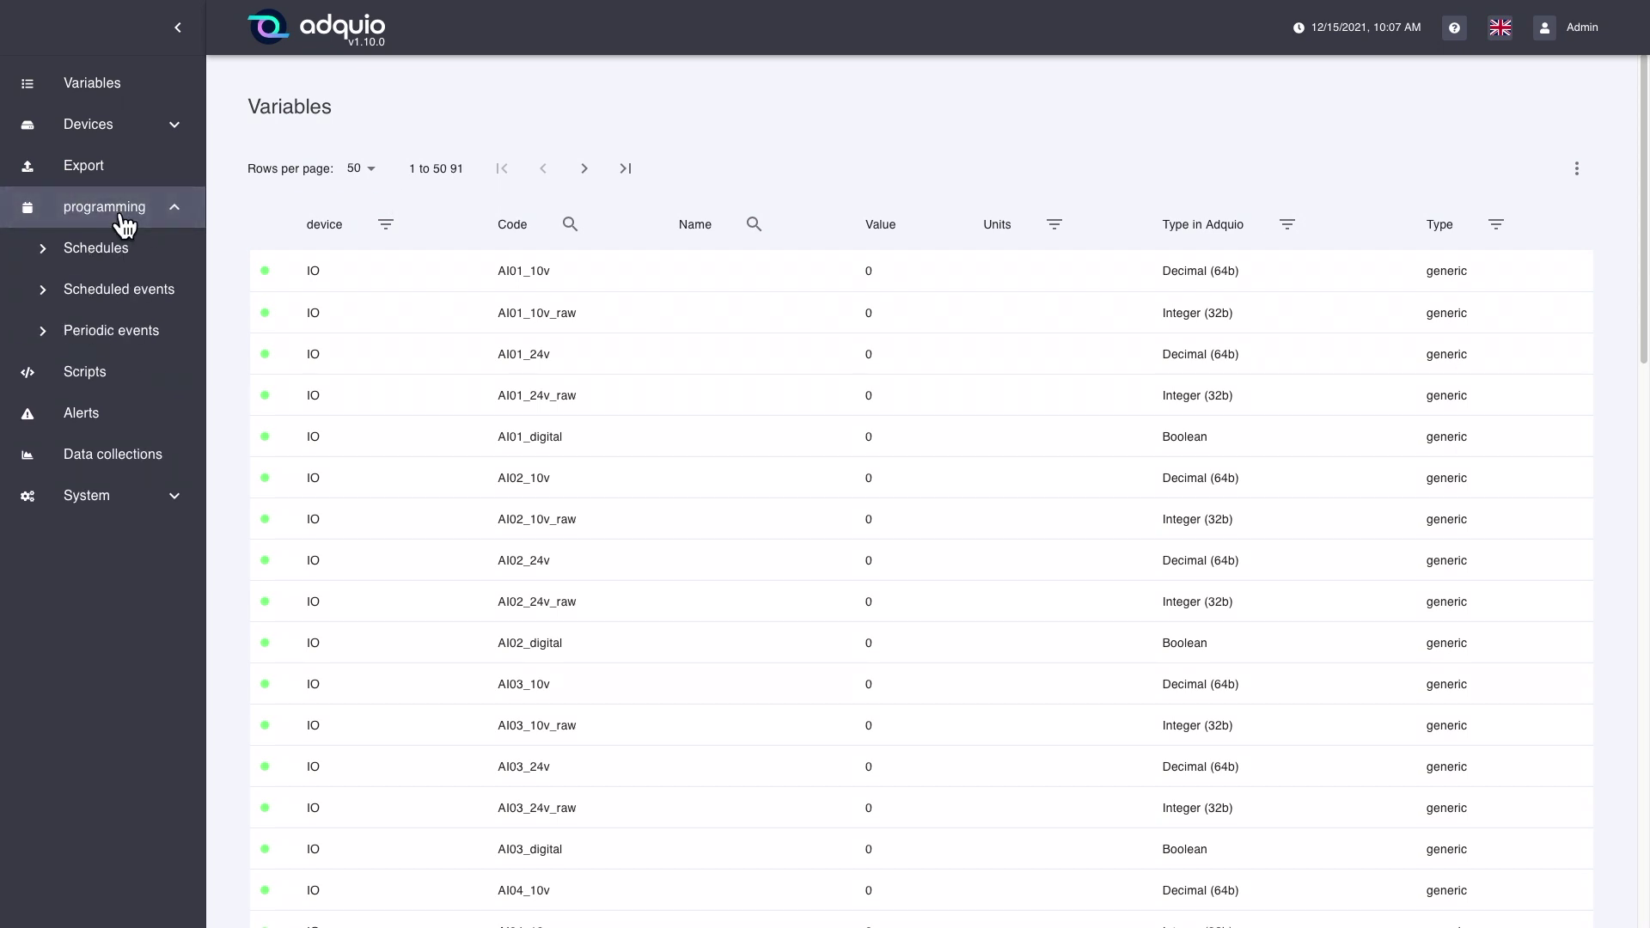
{"action": "left_click", "coordinate": [135, 339]}
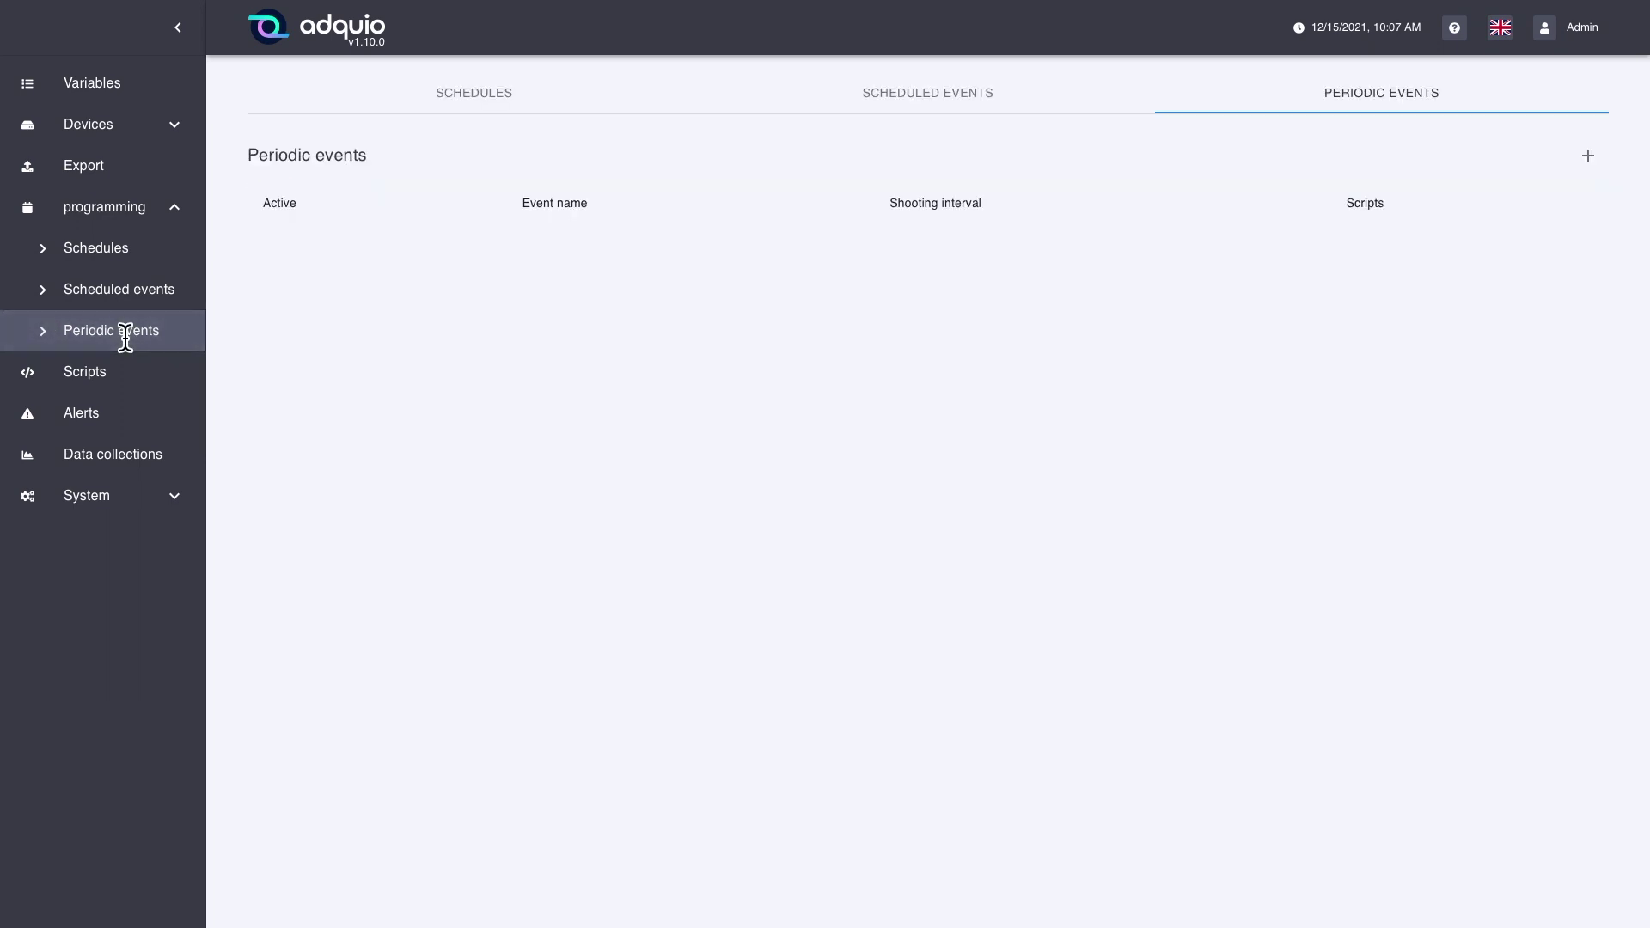
{"action": "left_click", "coordinate": [1589, 158]}
Step: Enter 'Filter_control' as the periodic event's name, ready to fill in the shooting interval
{"action": "left_click", "coordinate": [797, 455]}
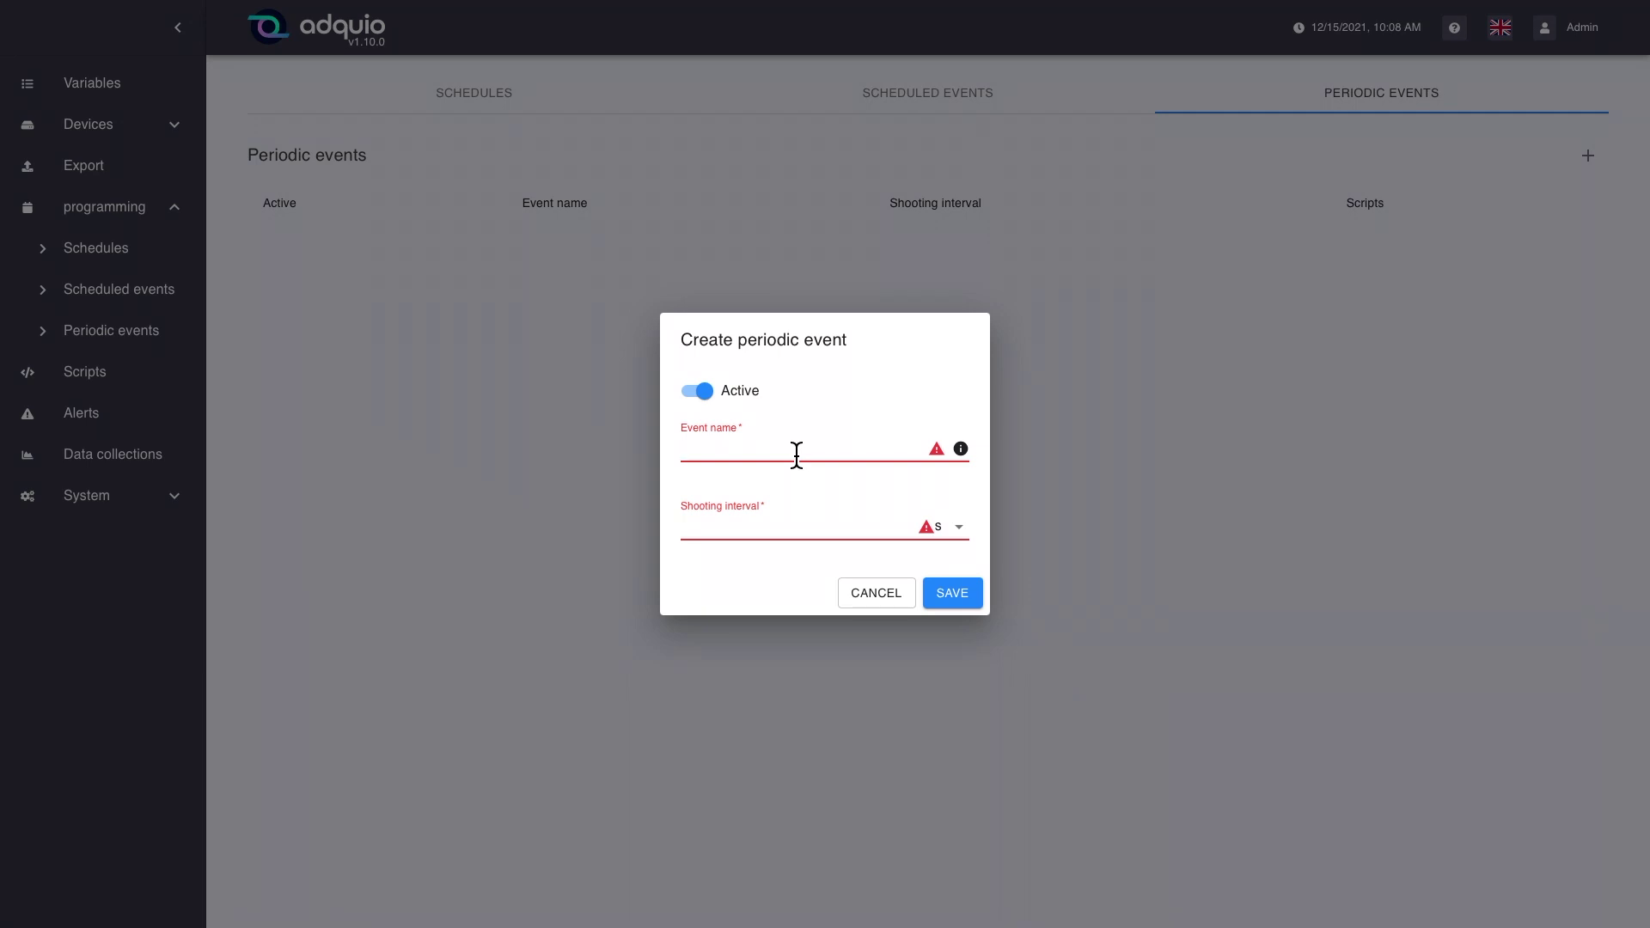
{"action": "type", "text": "F"}
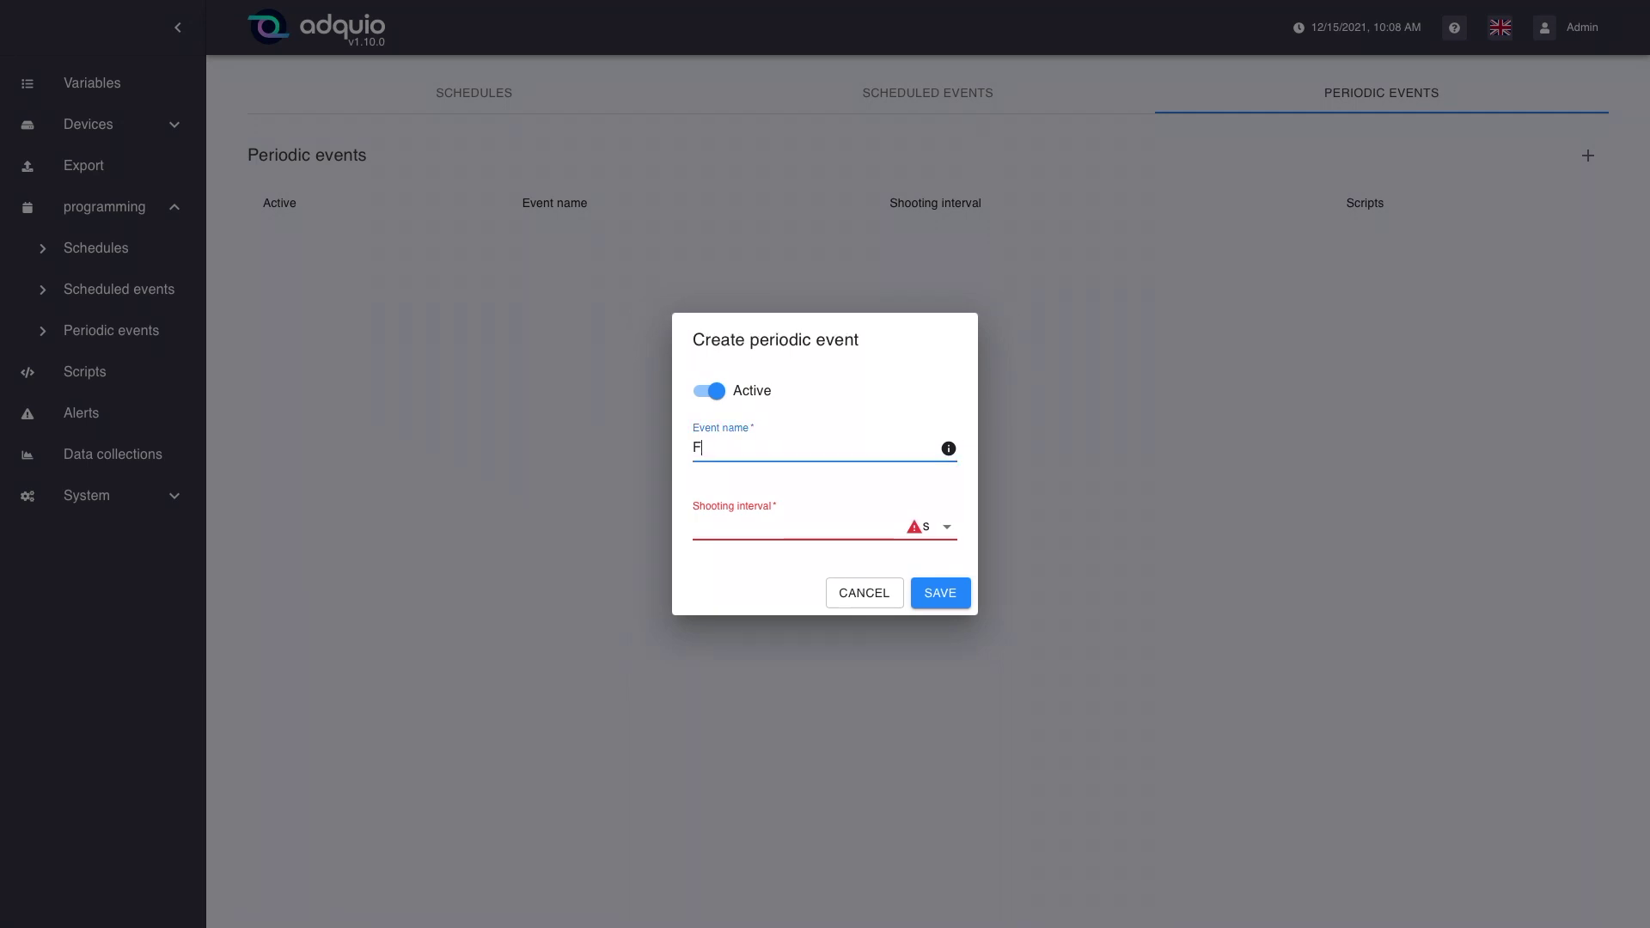
{"action": "type", "text": "ilter_control"}
{"action": "left_click", "coordinate": [740, 526]}
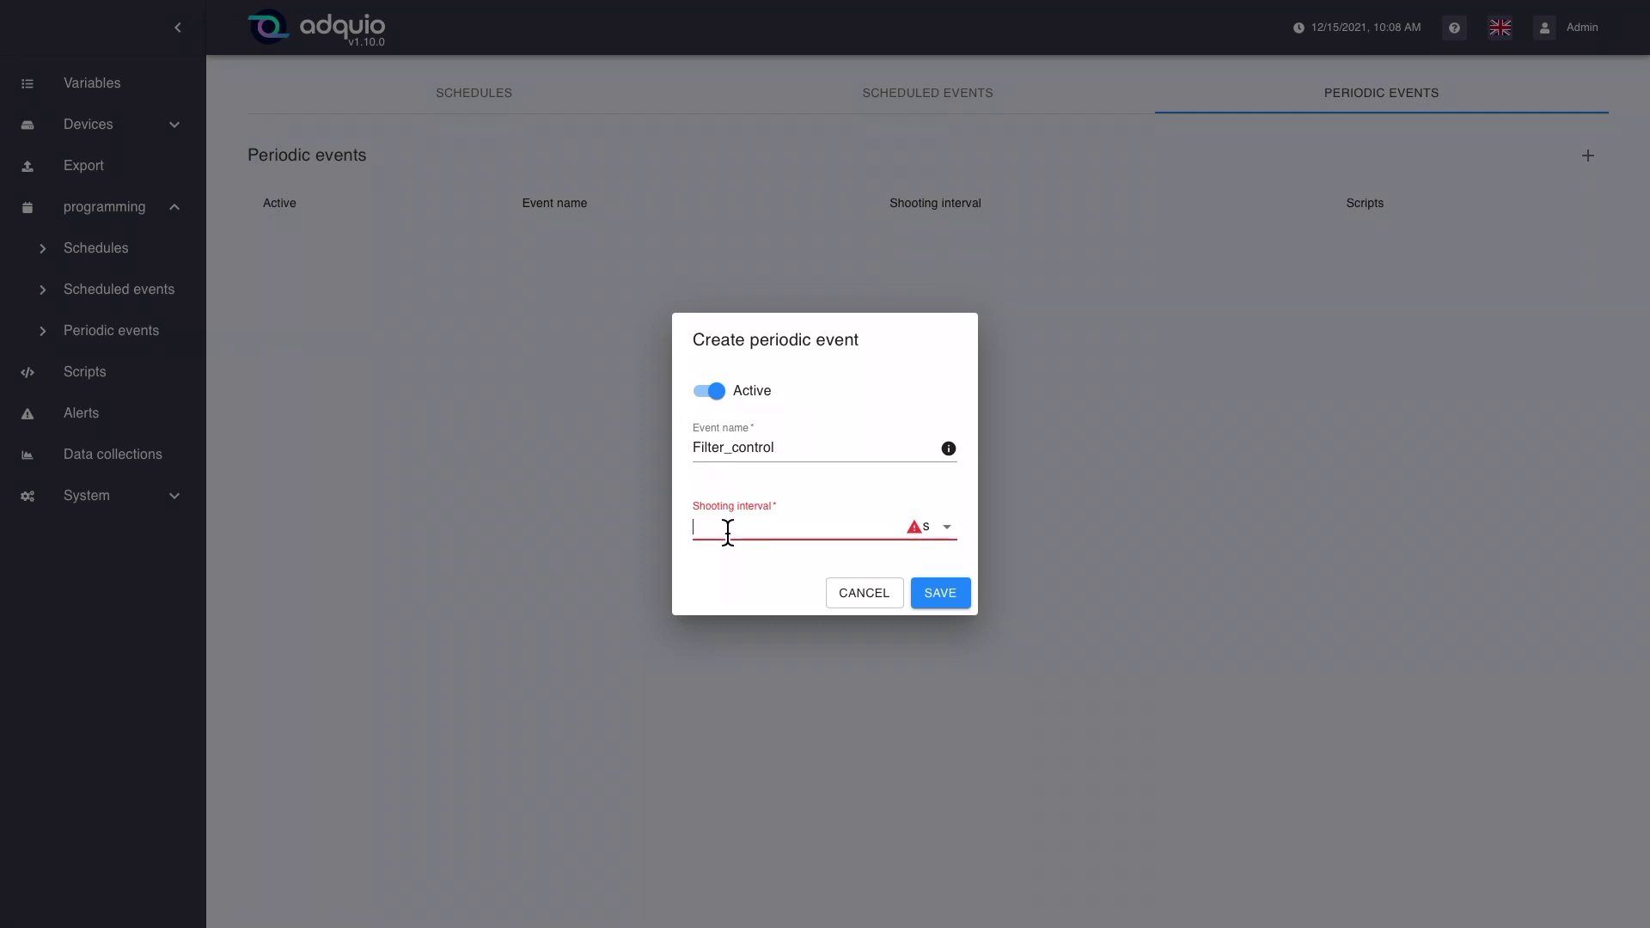
Step: Set the shooting interval to 15 minutes and save the Filter_control event
{"action": "type", "text": "15"}
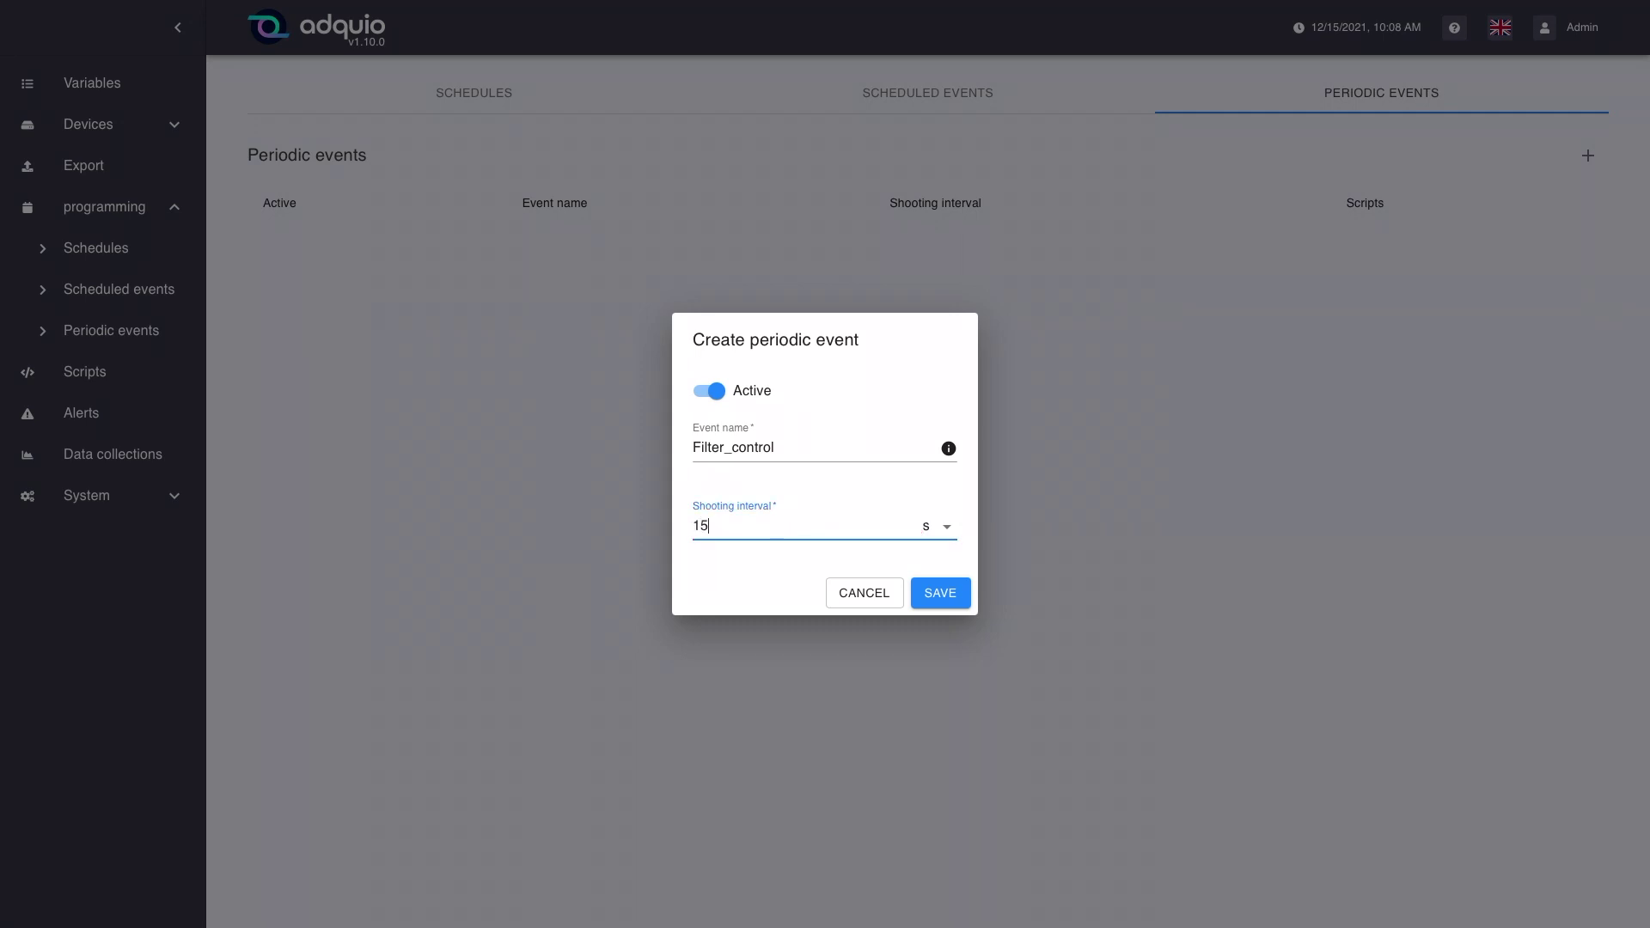
{"action": "left_click", "coordinate": [963, 543]}
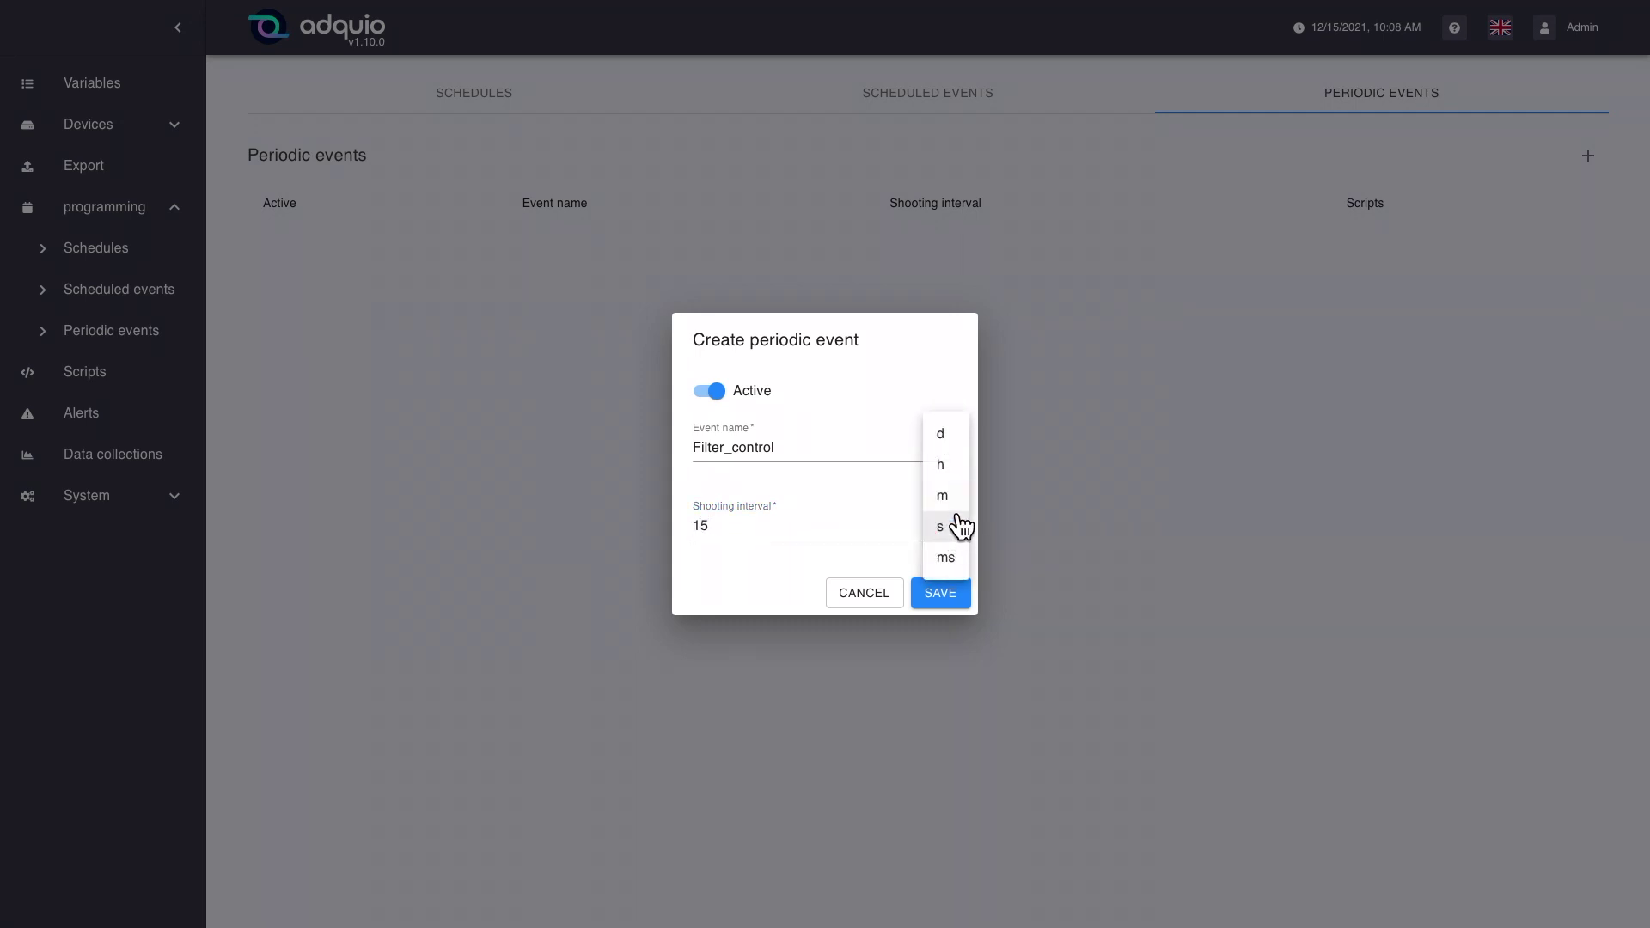
{"action": "left_click", "coordinate": [959, 519]}
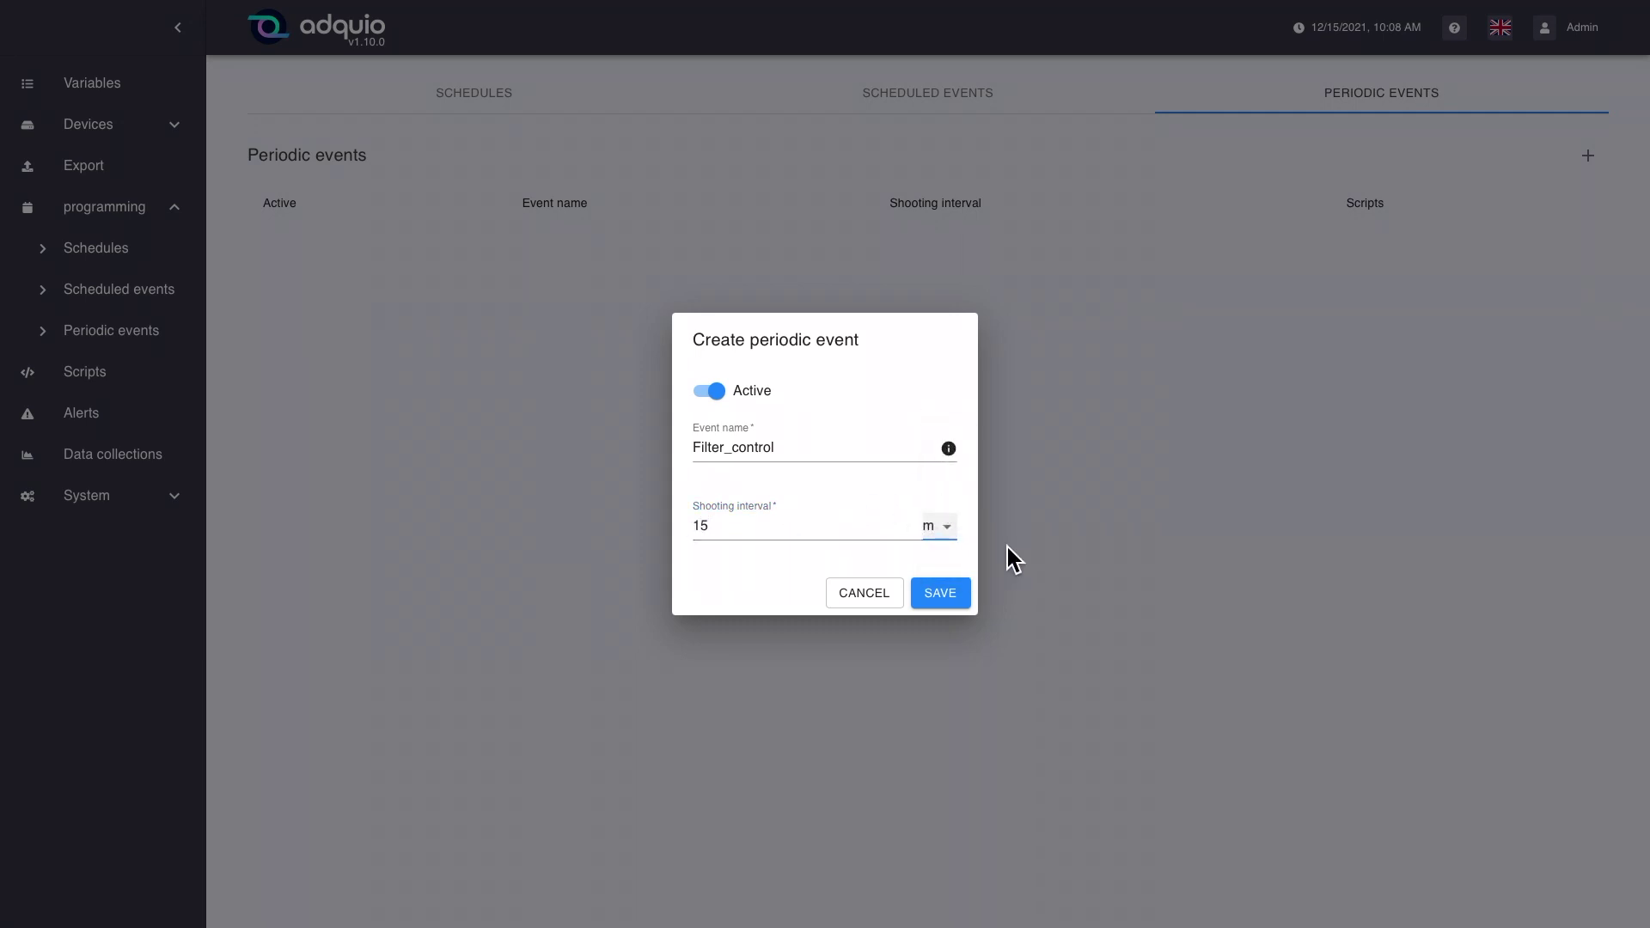
{"action": "left_click", "coordinate": [955, 531]}
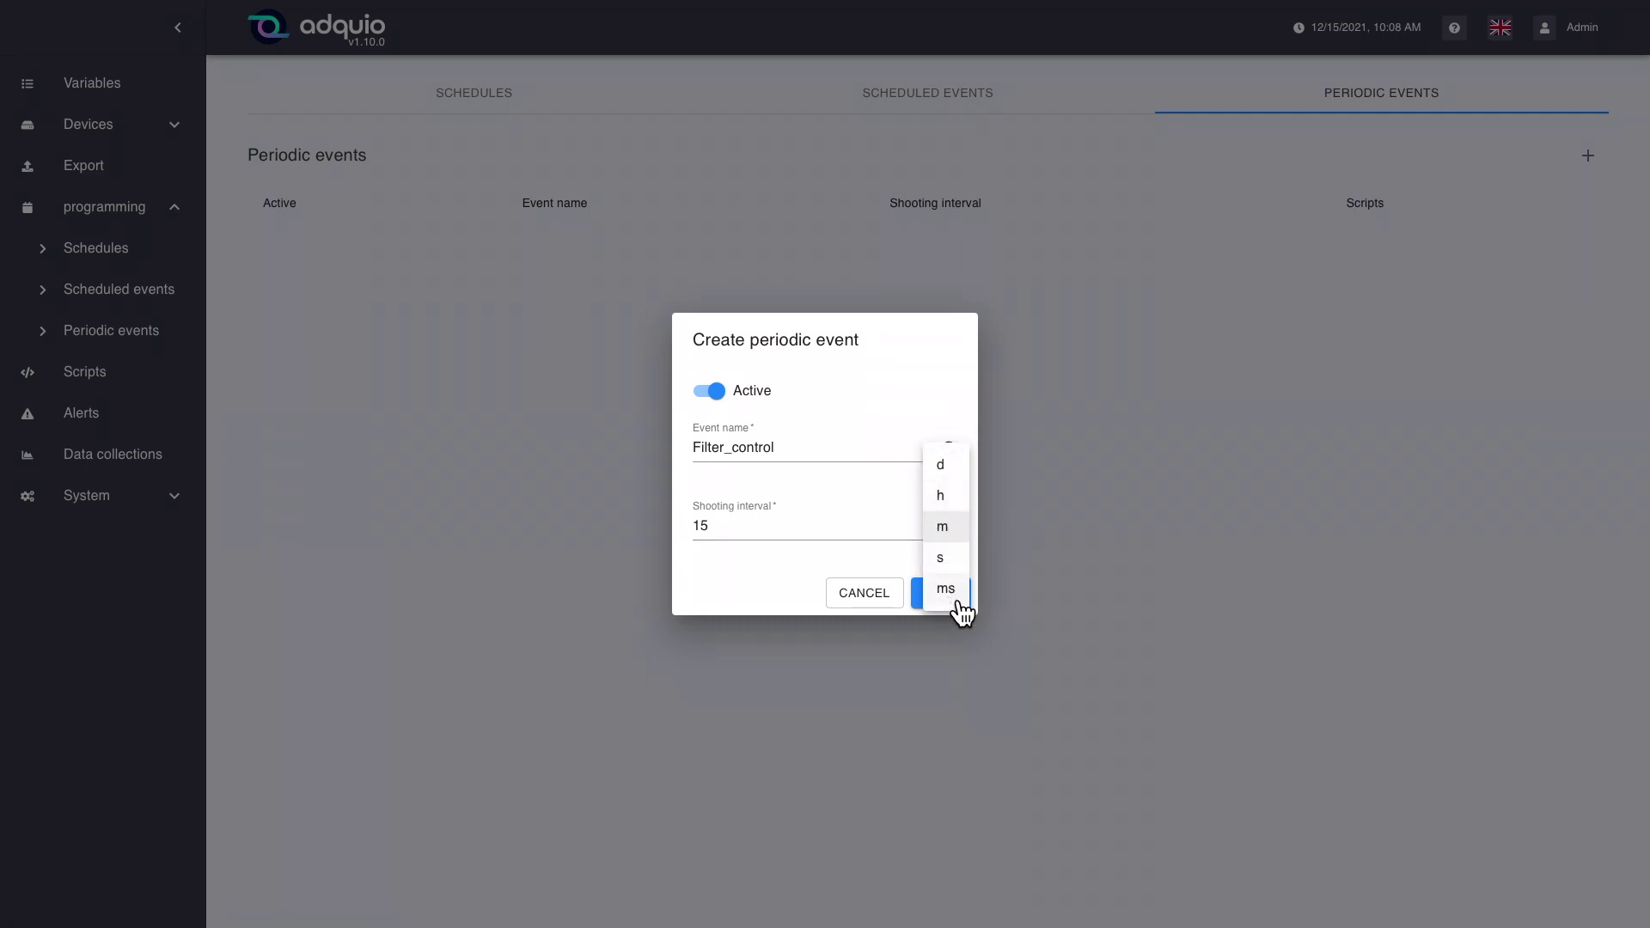
{"action": "left_click", "coordinate": [866, 530]}
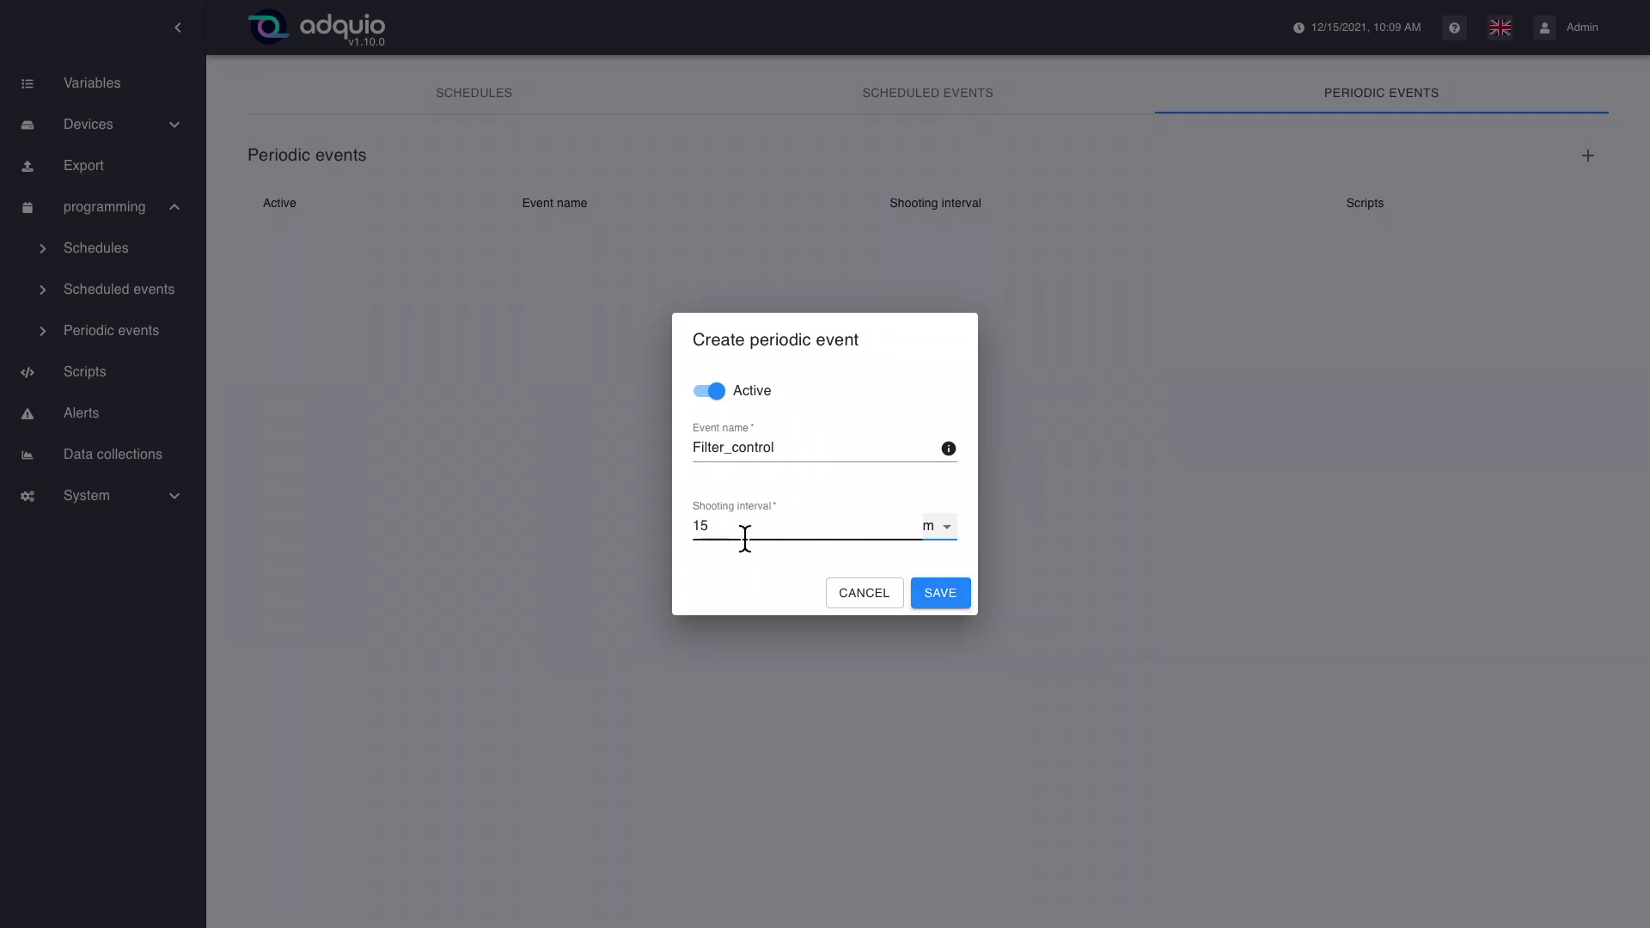
{"action": "left_click", "coordinate": [958, 599]}
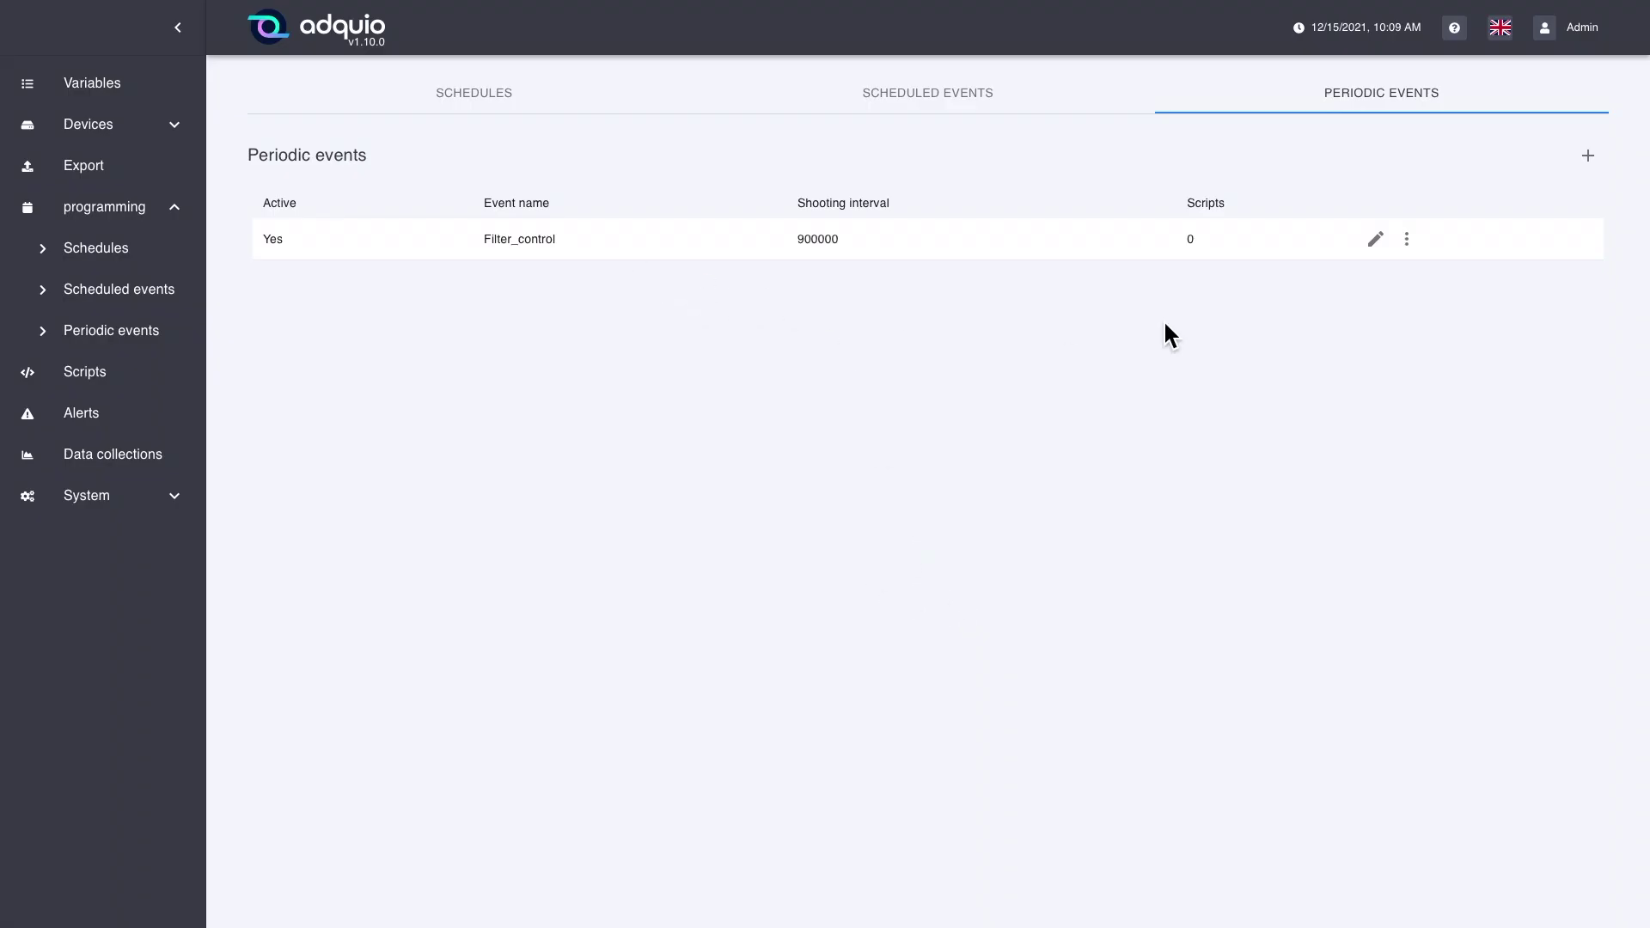
Step: Start a new script for Filter_control from its Manage scripts dialog
{"action": "left_click", "coordinate": [1409, 240]}
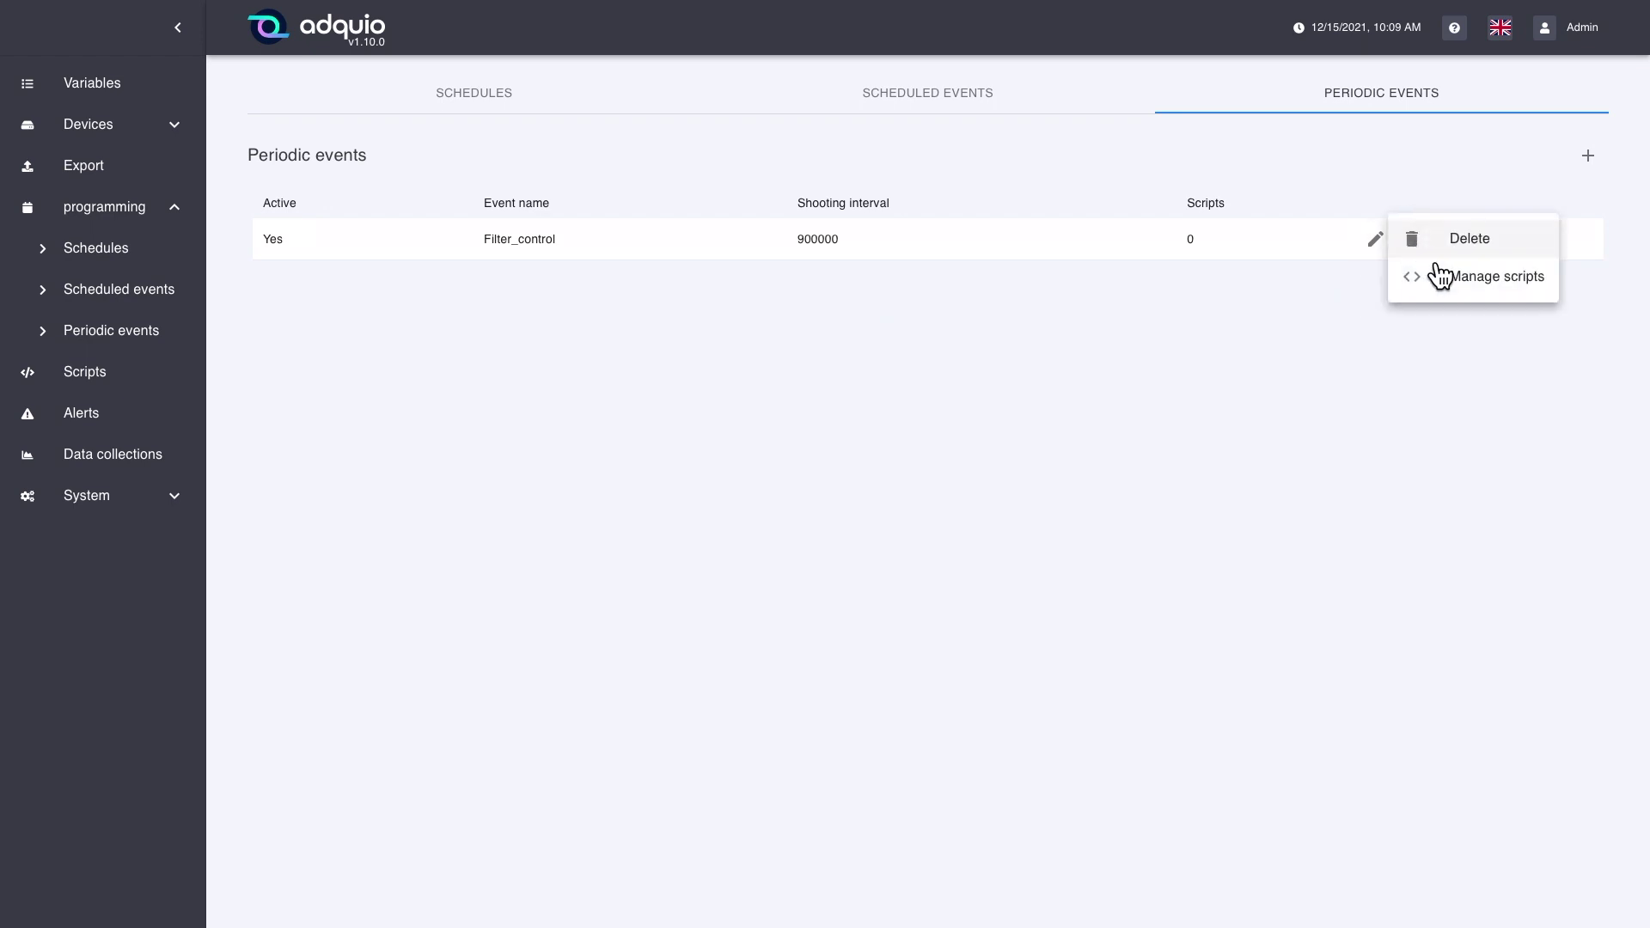
{"action": "left_click", "coordinate": [1494, 277]}
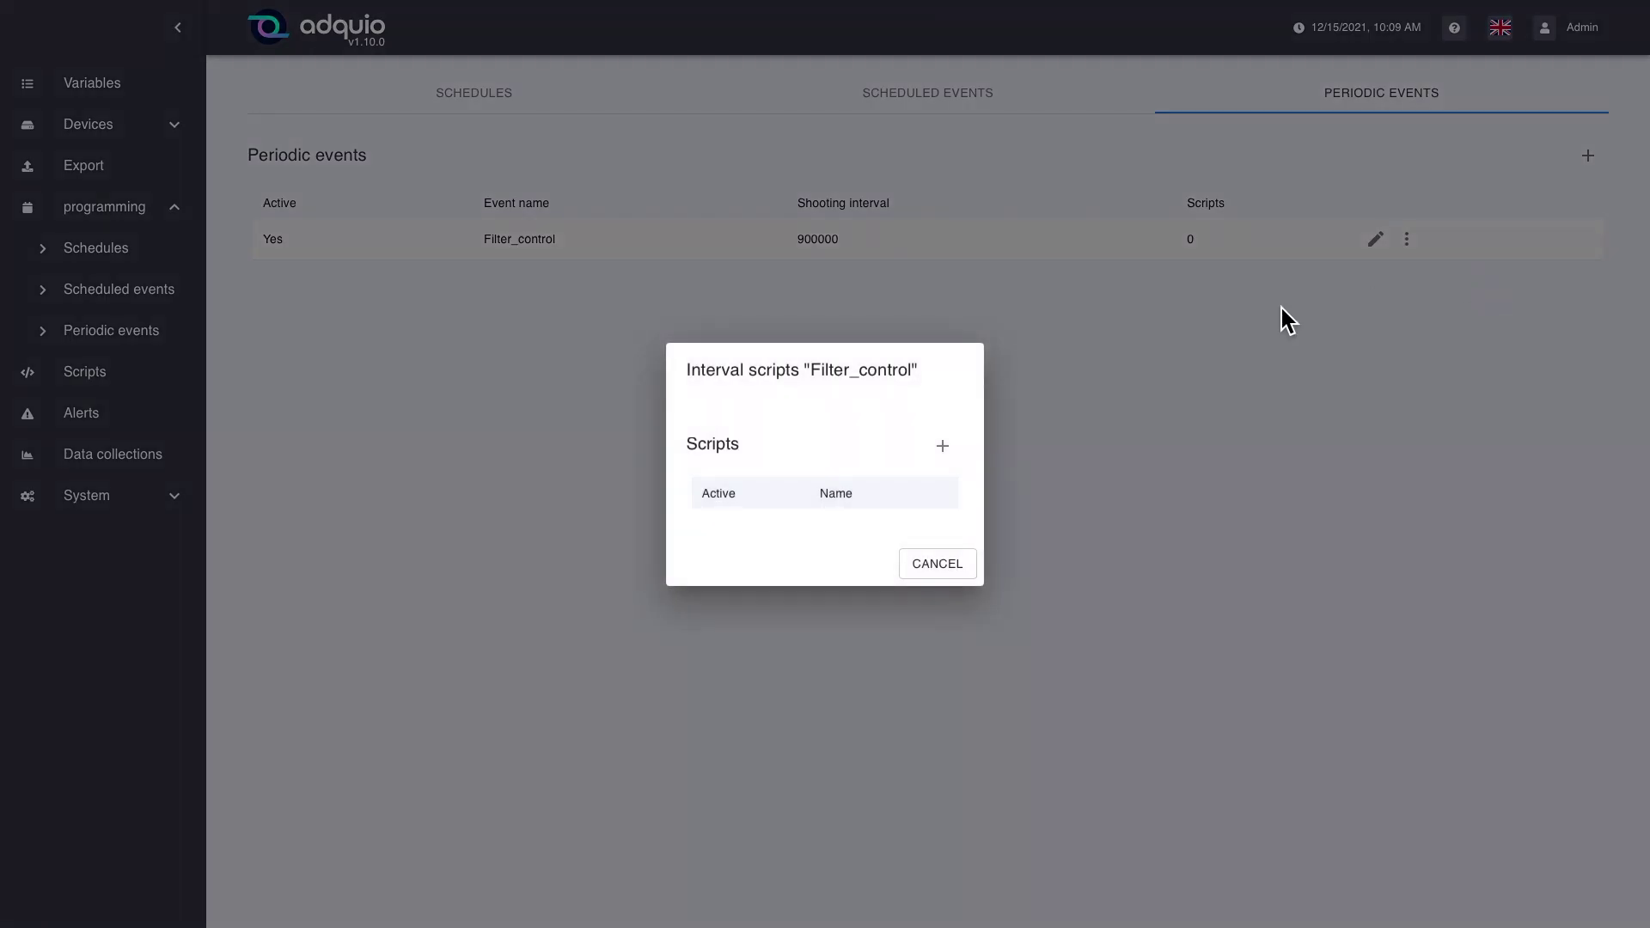
{"action": "left_click", "coordinate": [944, 446]}
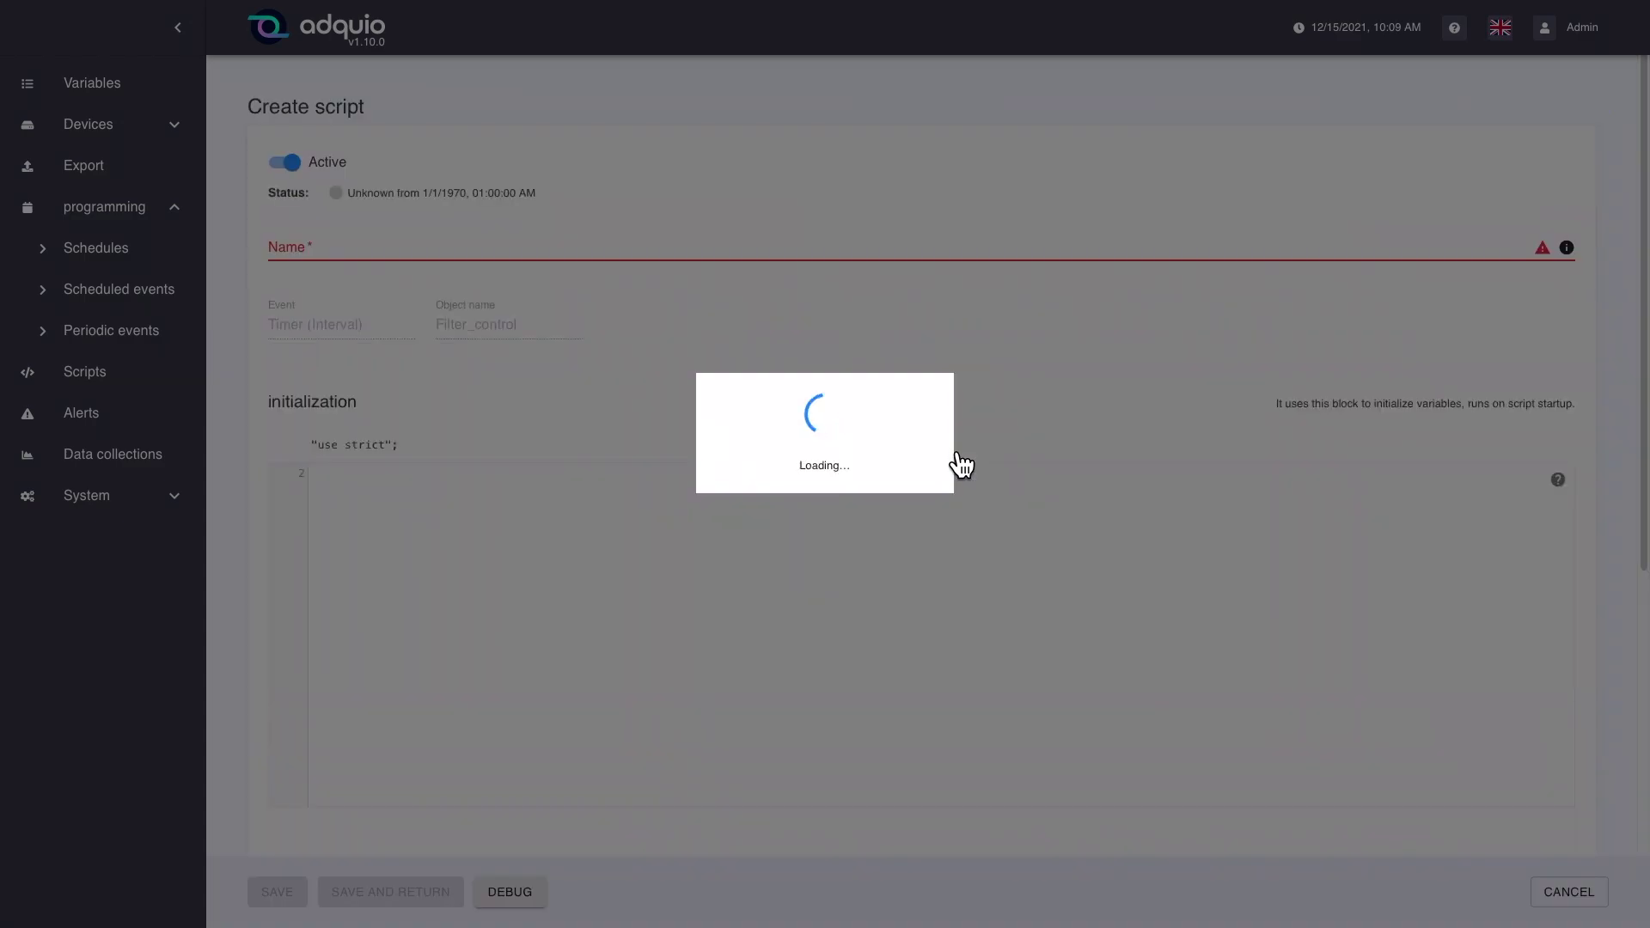
Step: Name the script 'filter_check', review its Trigger event block, then discard the unsaved script
{"action": "type", "text": "filter_check"}
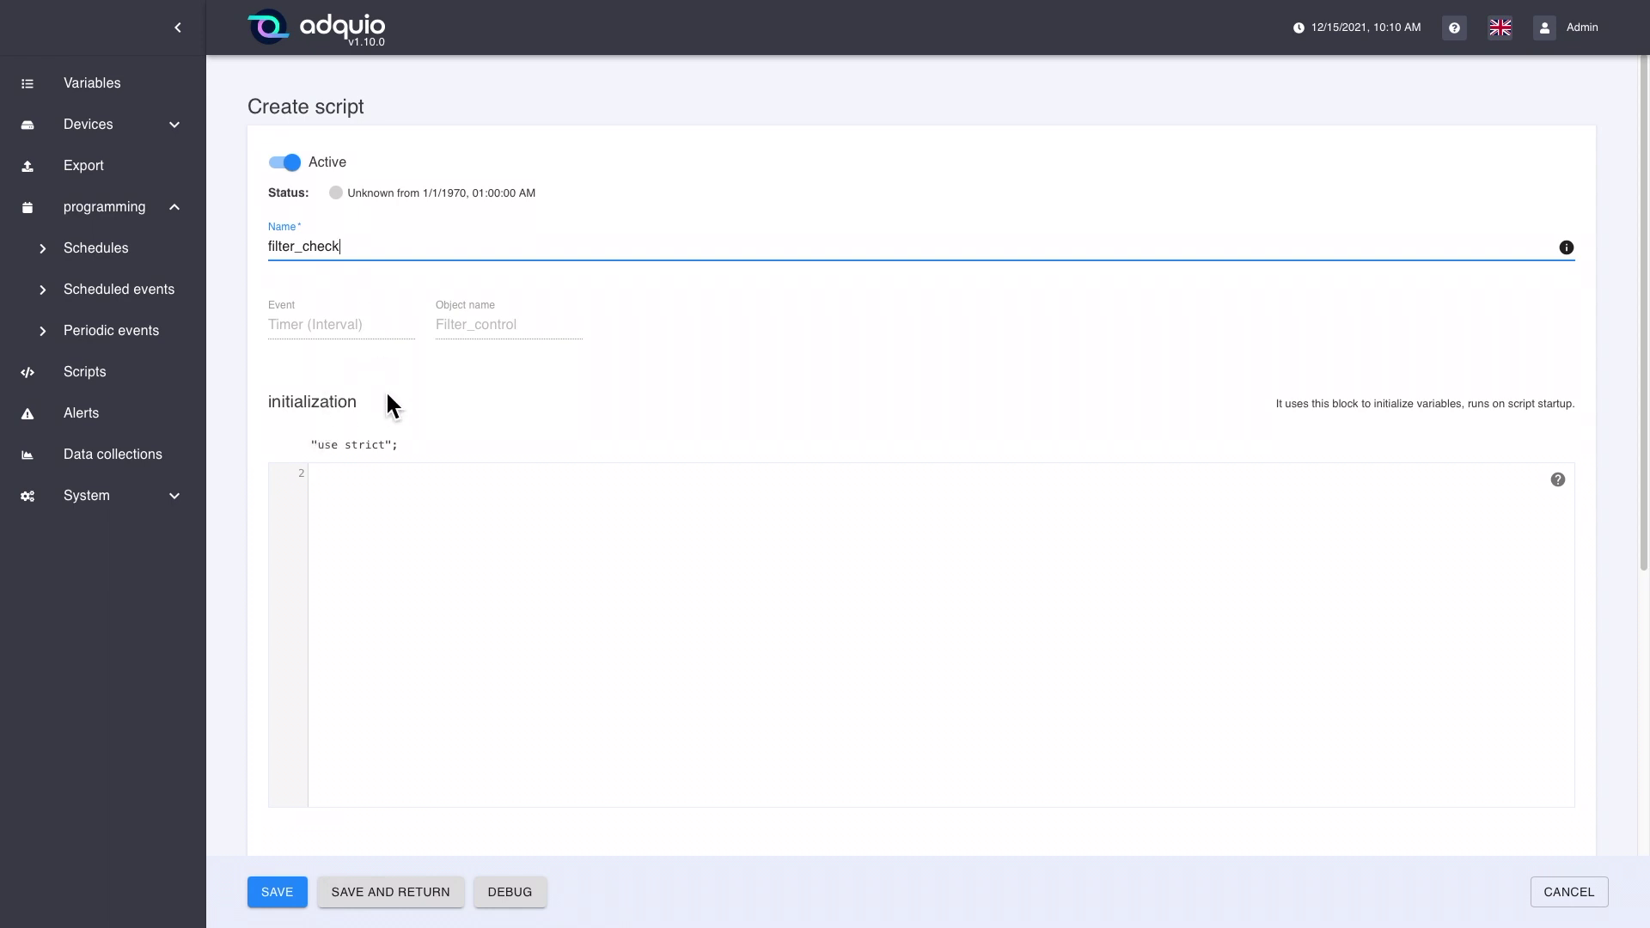
{"action": "scroll", "coordinate": [431, 451], "scroll_direction": "down", "scroll_amount": 3}
{"action": "scroll", "coordinate": [479, 421], "scroll_direction": "down", "scroll_amount": 3}
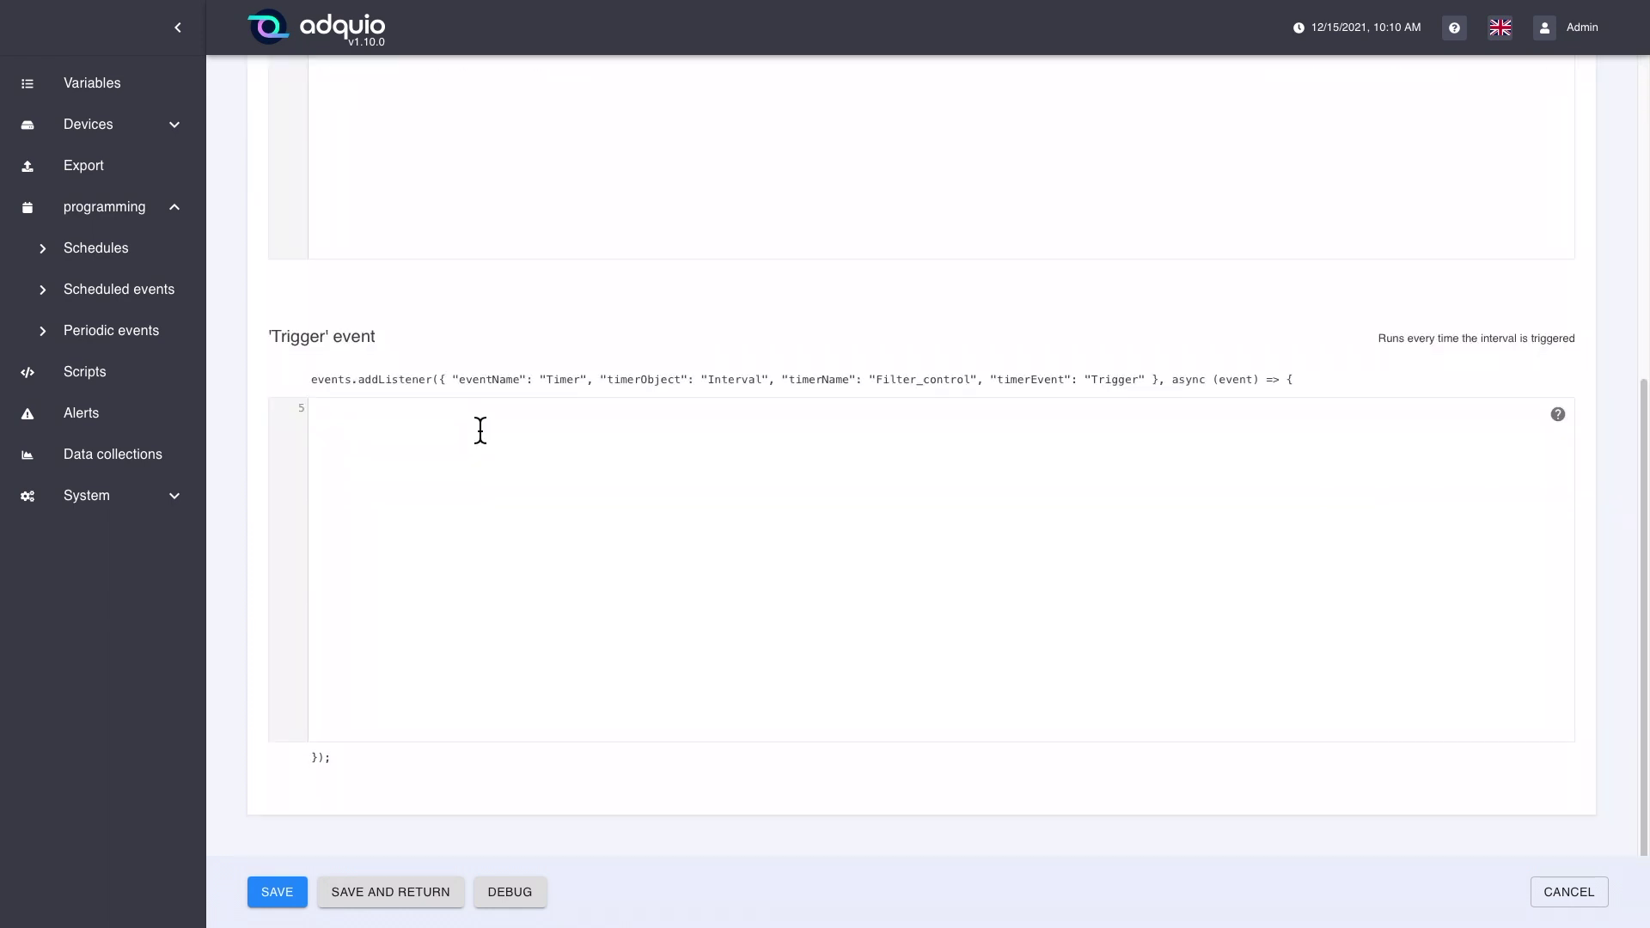
{"action": "scroll", "coordinate": [481, 430], "scroll_direction": "down", "scroll_amount": 1}
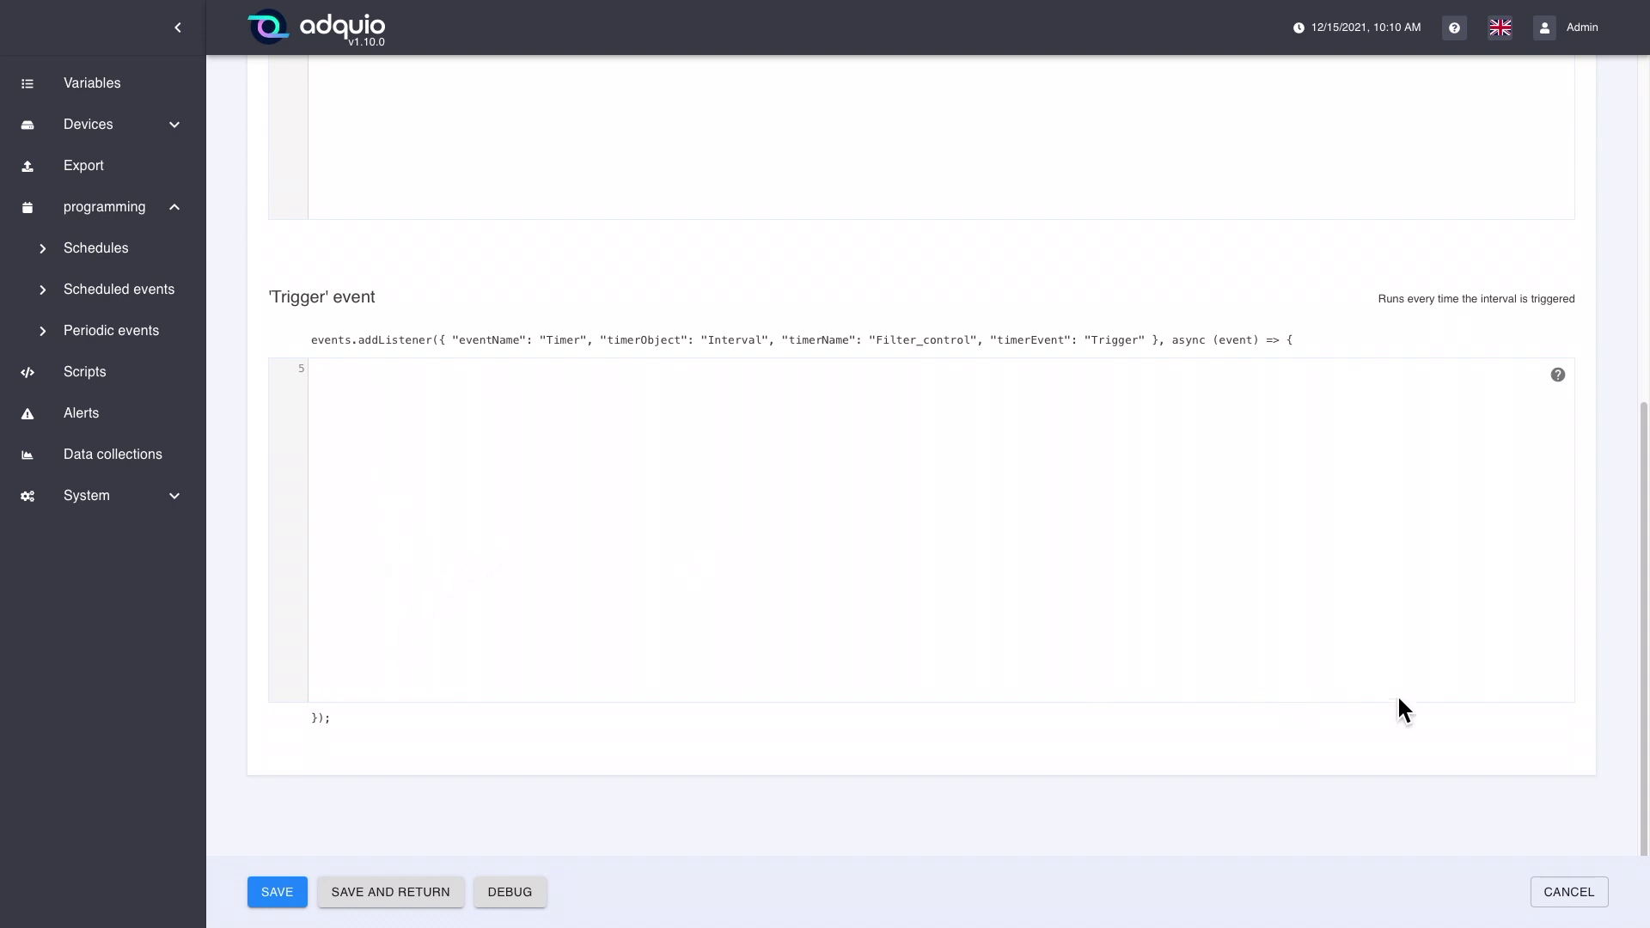
{"action": "left_click", "coordinate": [1578, 907]}
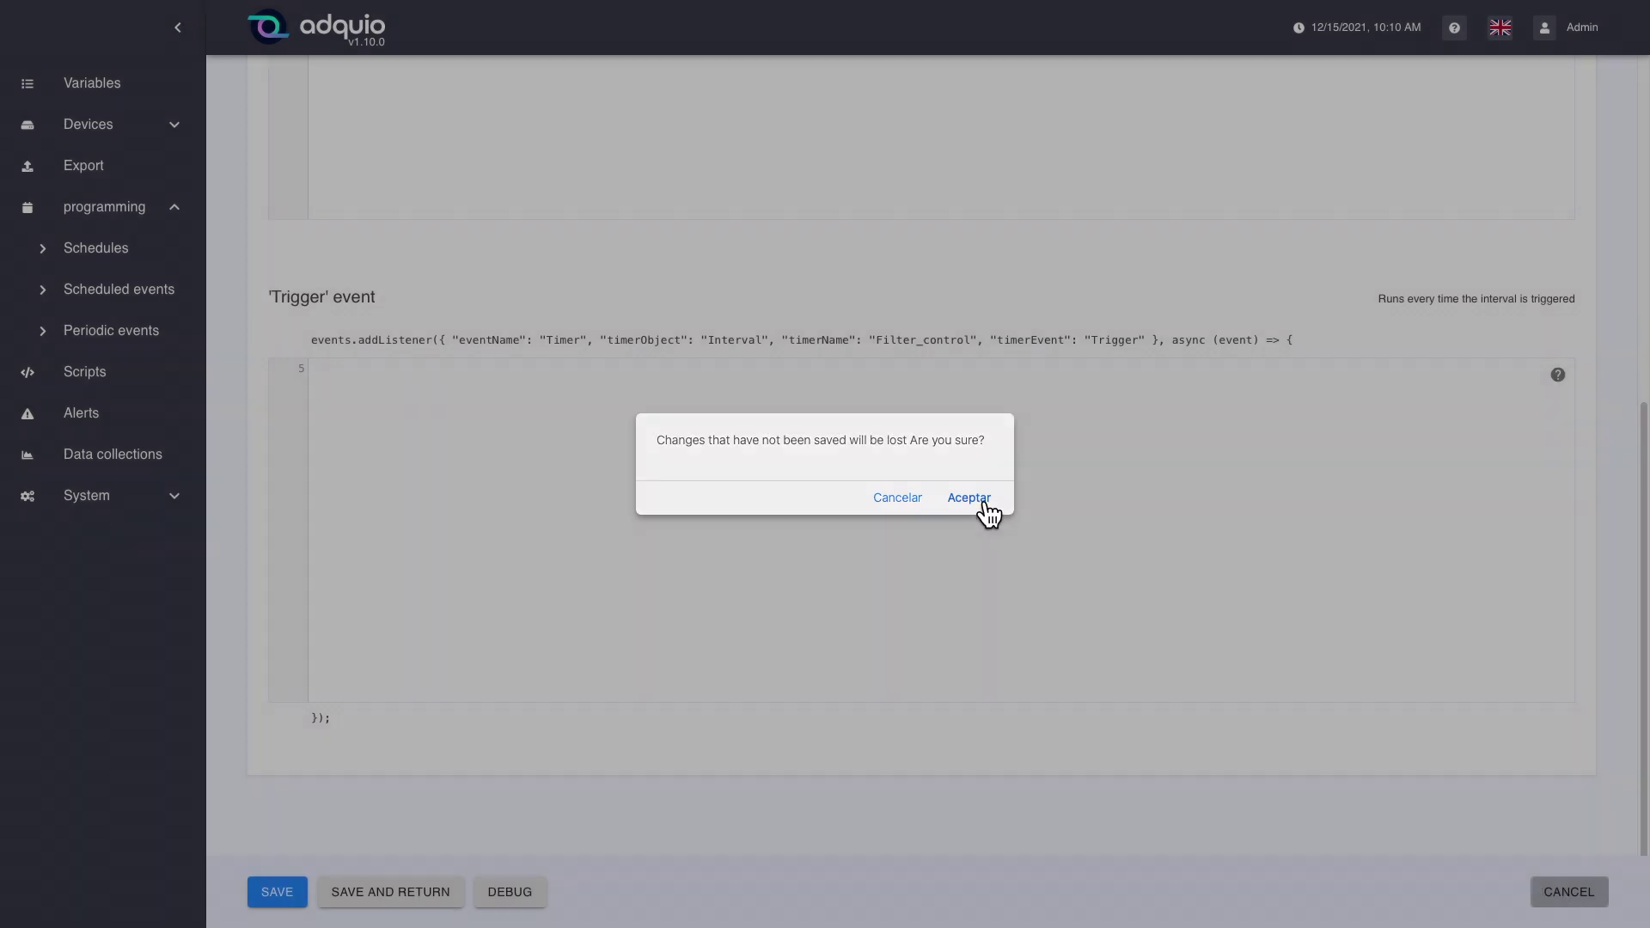
{"action": "left_click", "coordinate": [985, 507]}
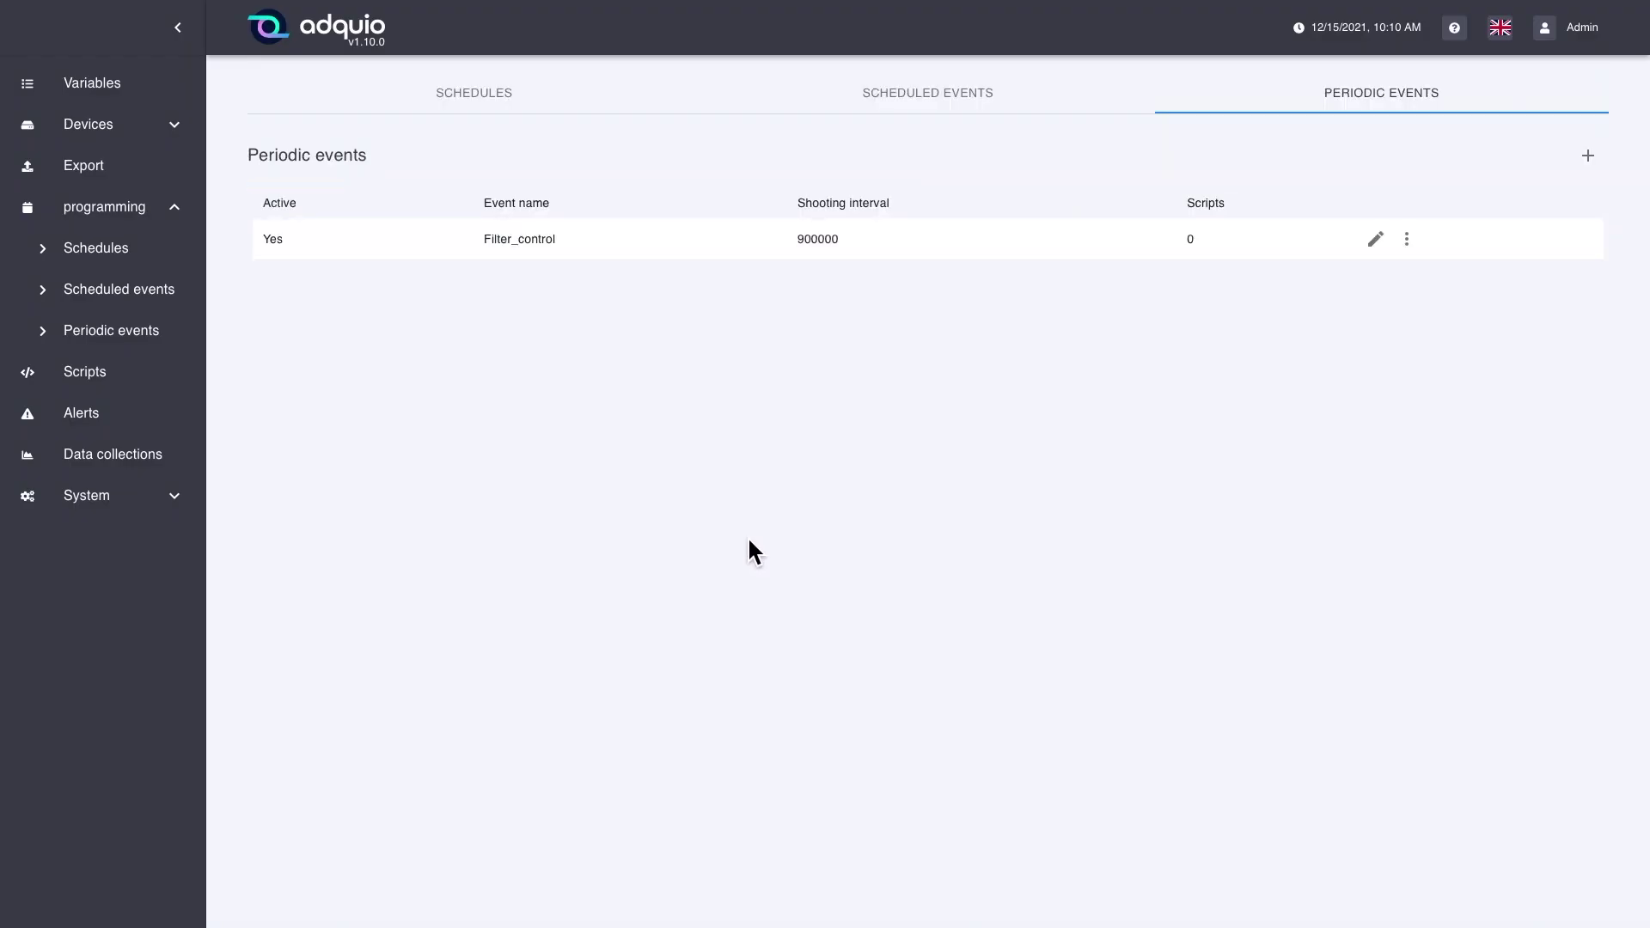